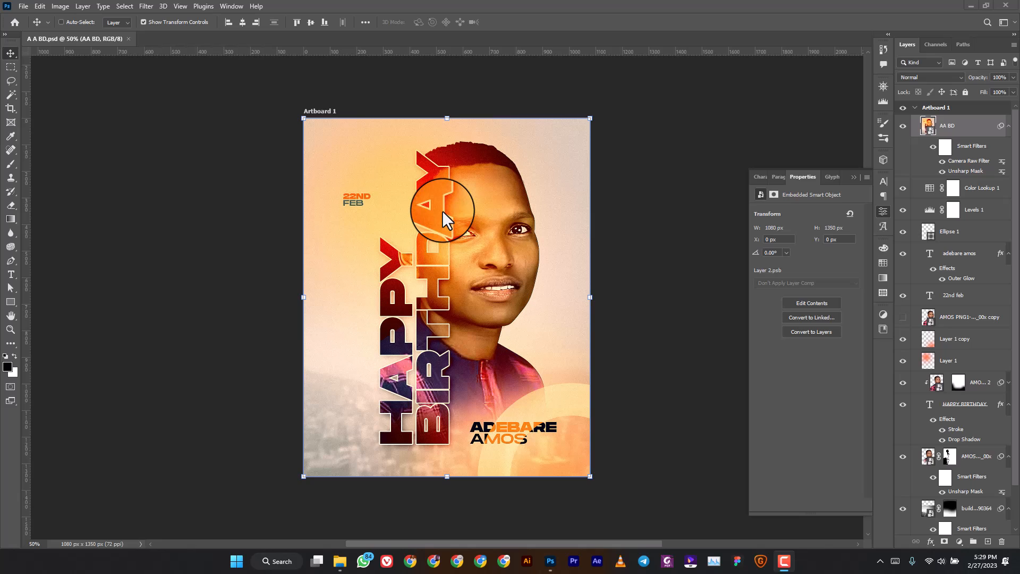
# Open the New Document settings from the File menu.
pyautogui.click(24, 8)
pyautogui.click(31, 17)
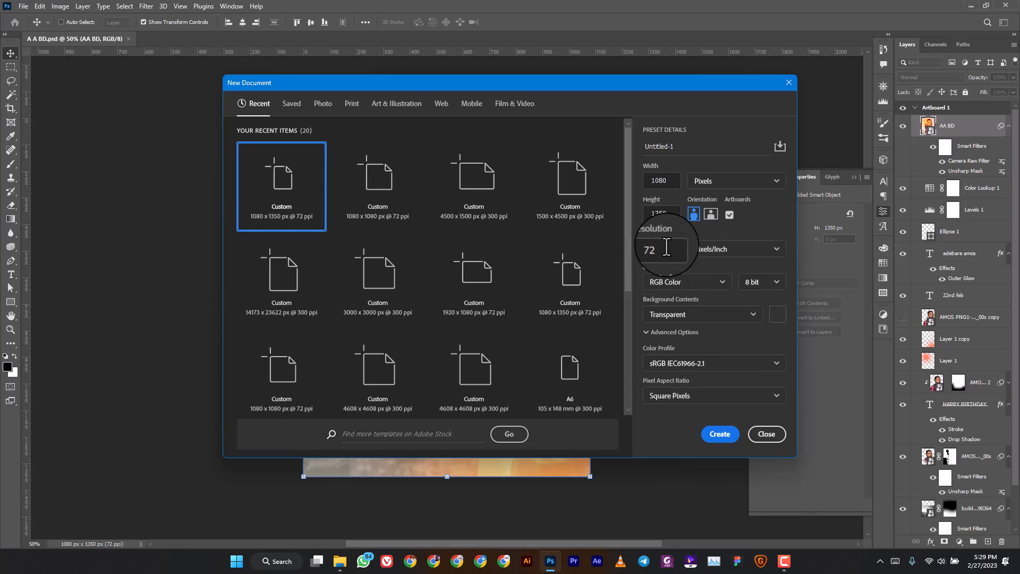
# Create the 1080 × 1350 document and add a Foreground to Background Gradient Fill layer.
pyautogui.click(719, 432)
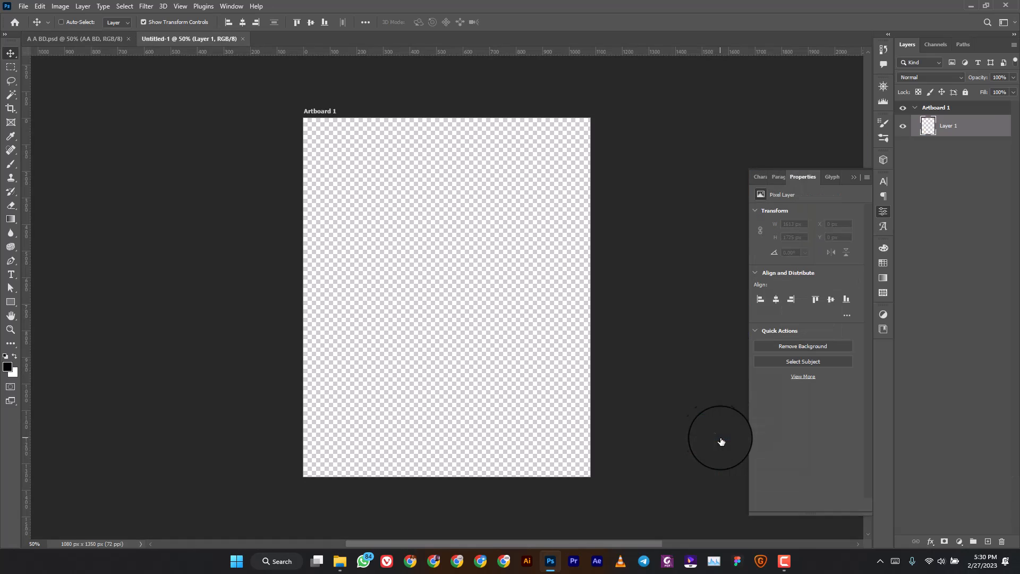
pyautogui.scroll(-1, 499, 289)
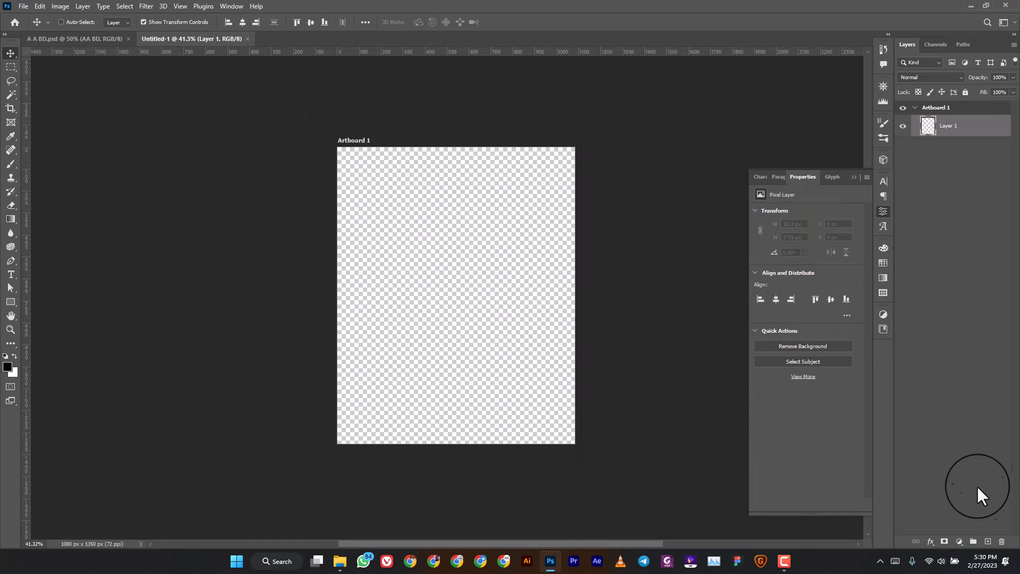
pyautogui.click(959, 537)
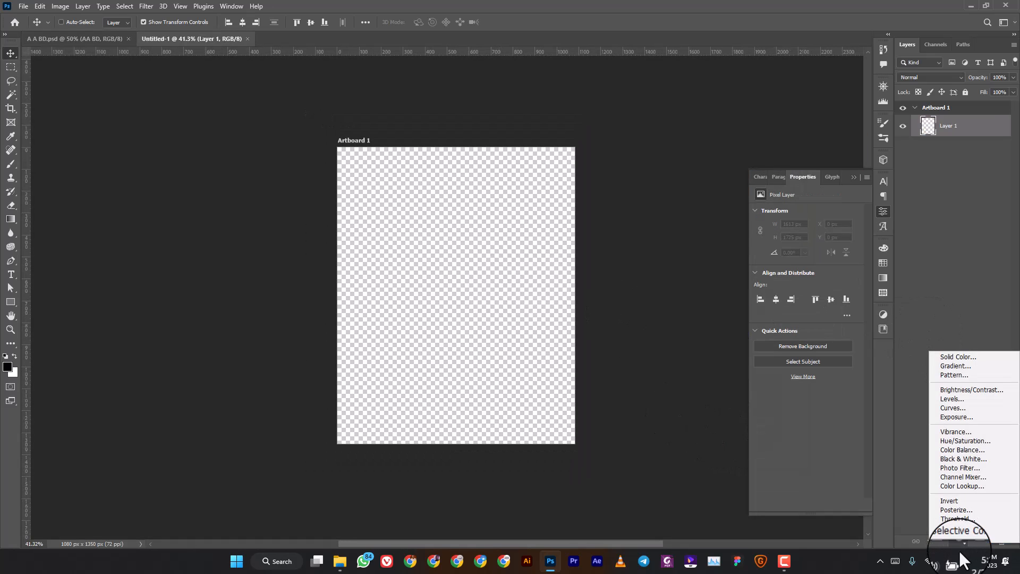
pyautogui.click(956, 374)
pyautogui.click(630, 135)
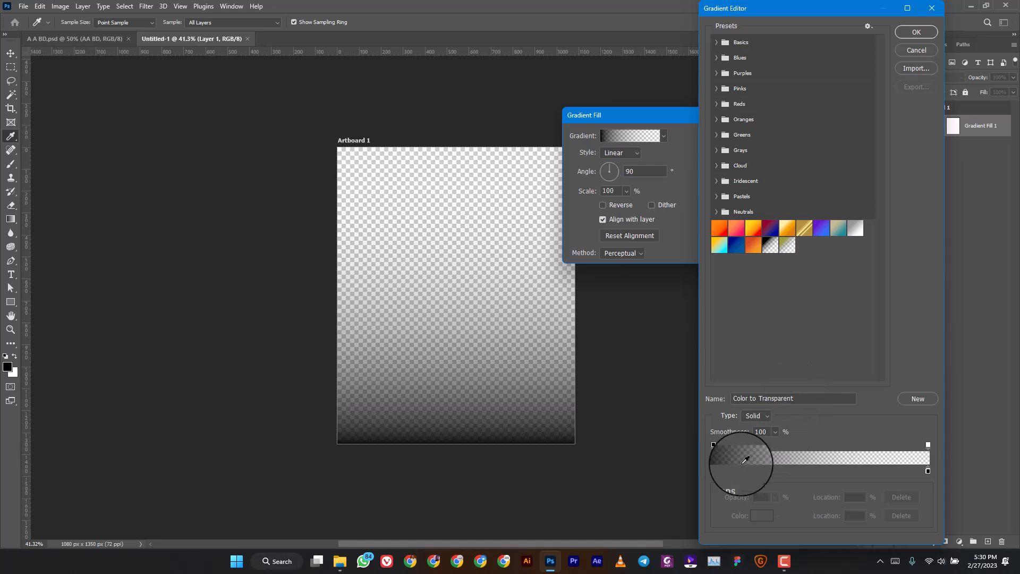
pyautogui.click(720, 46)
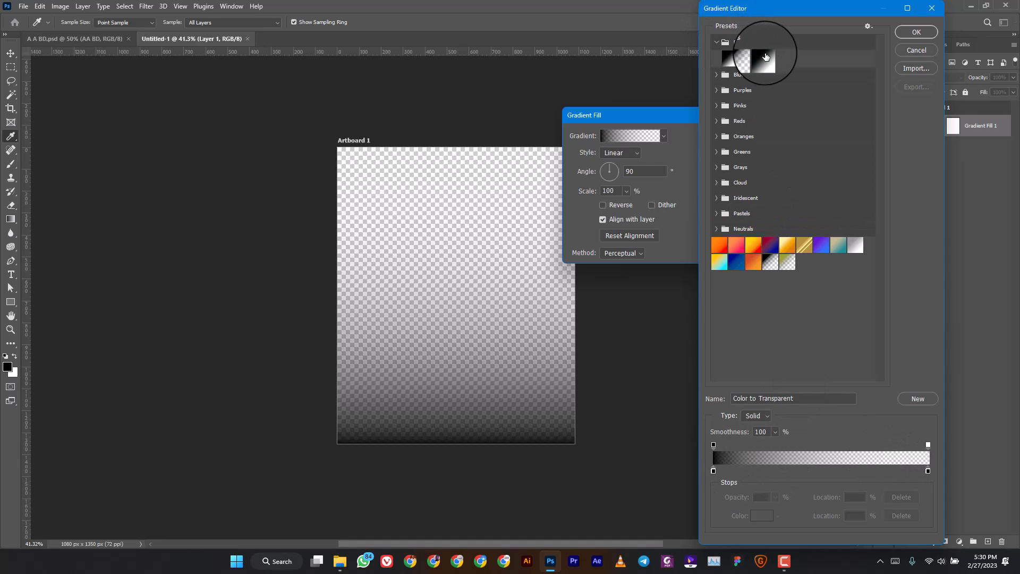
pyautogui.click(733, 66)
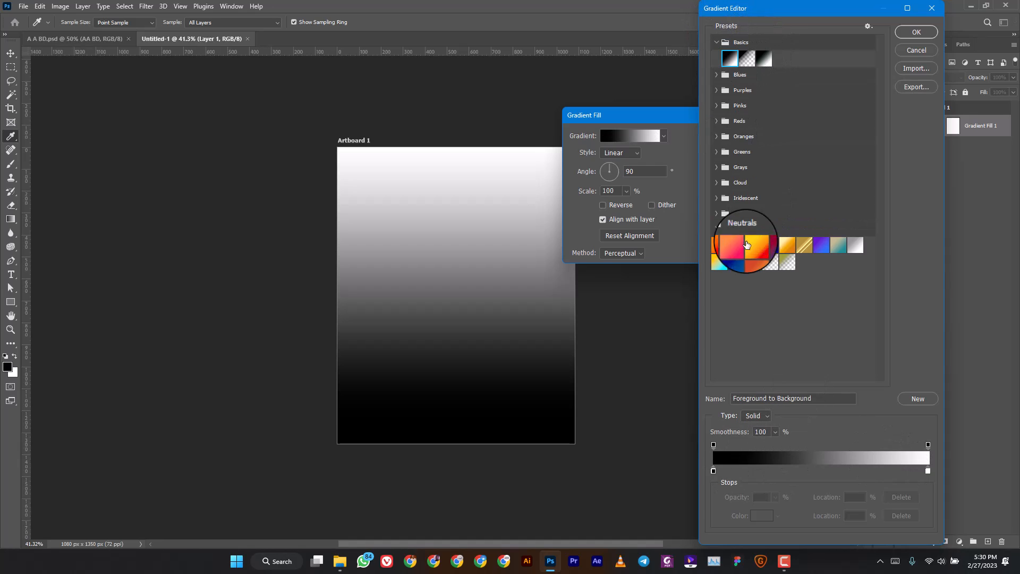
# Set the gradient stops to grey b5b5b5 and off-white f4f4f4 and confirm the gradient.
pyautogui.doubleClick(713, 469)
pyautogui.click(715, 191)
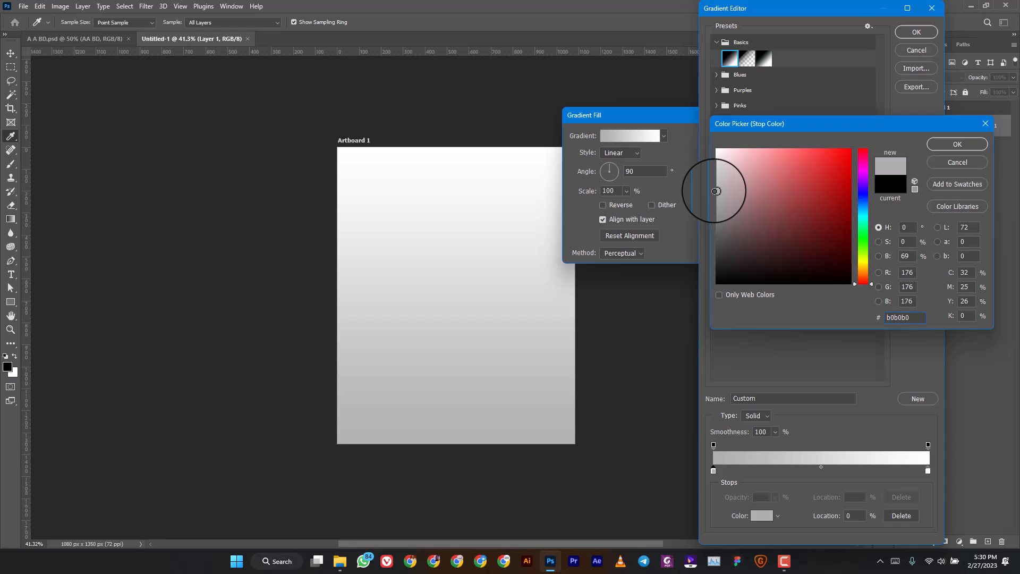
pyautogui.moveTo(715, 191); pyautogui.dragTo(717, 187)
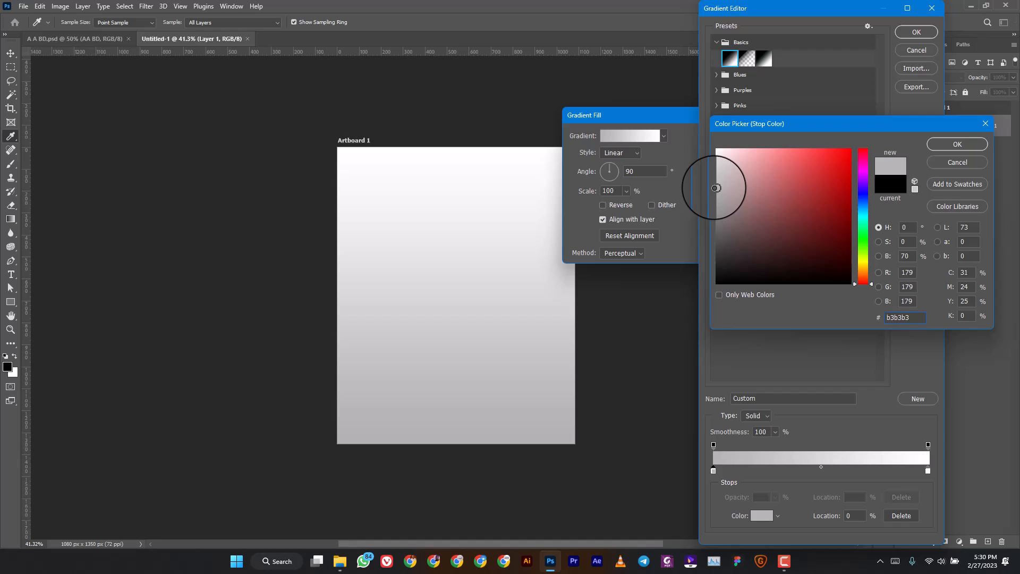
pyautogui.click(959, 142)
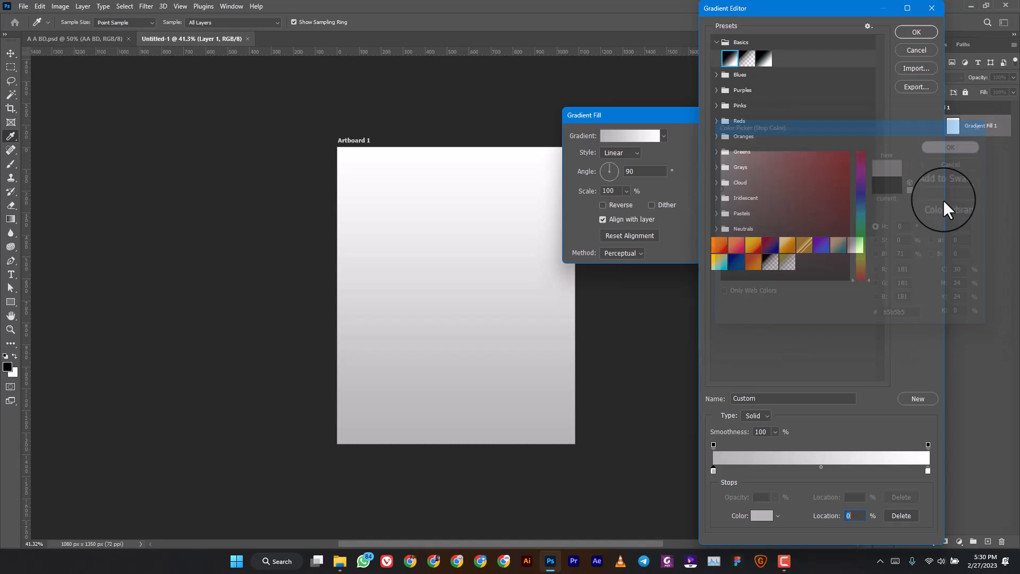
pyautogui.doubleClick(929, 468)
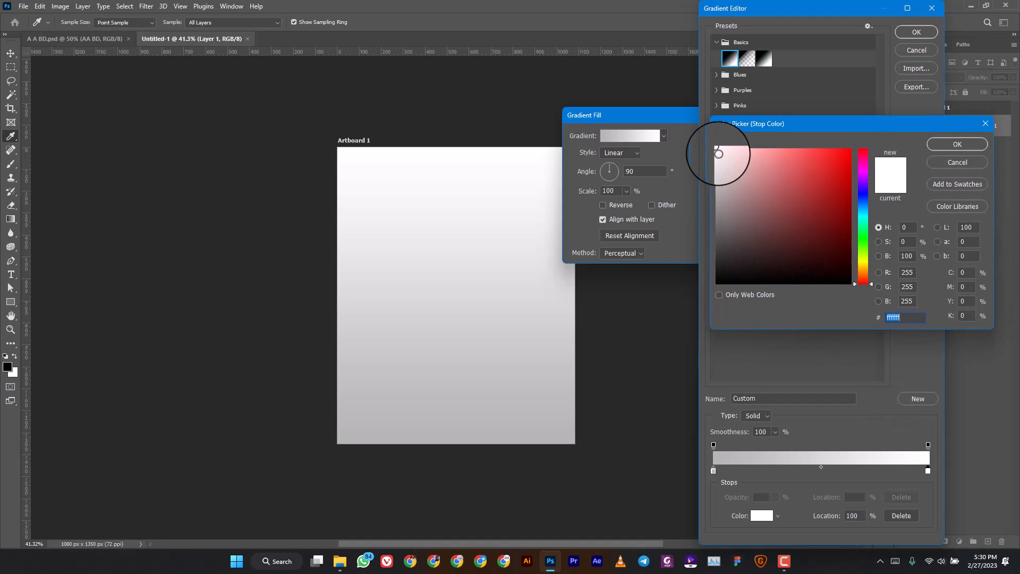
pyautogui.click(716, 154)
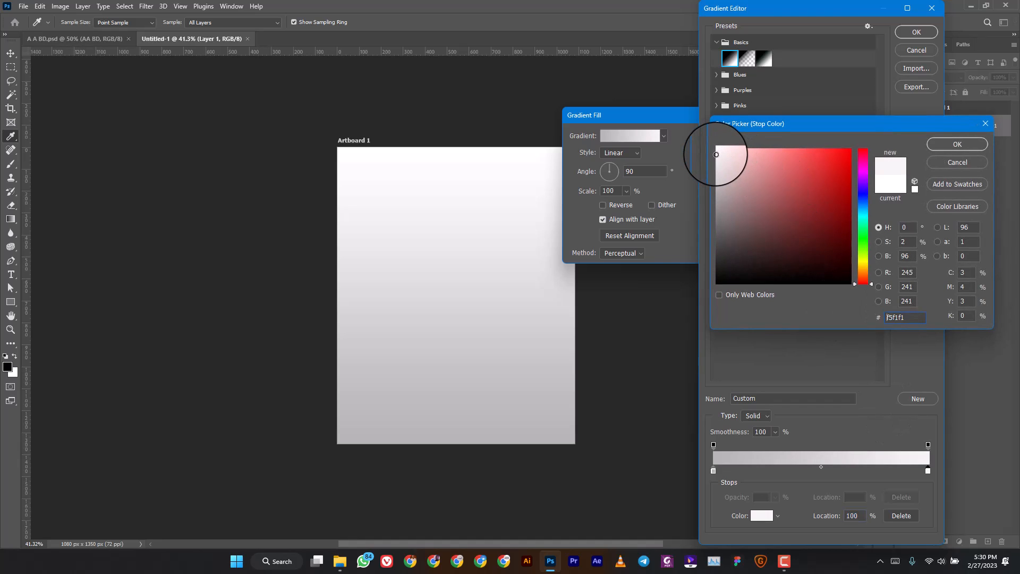
pyautogui.click(957, 144)
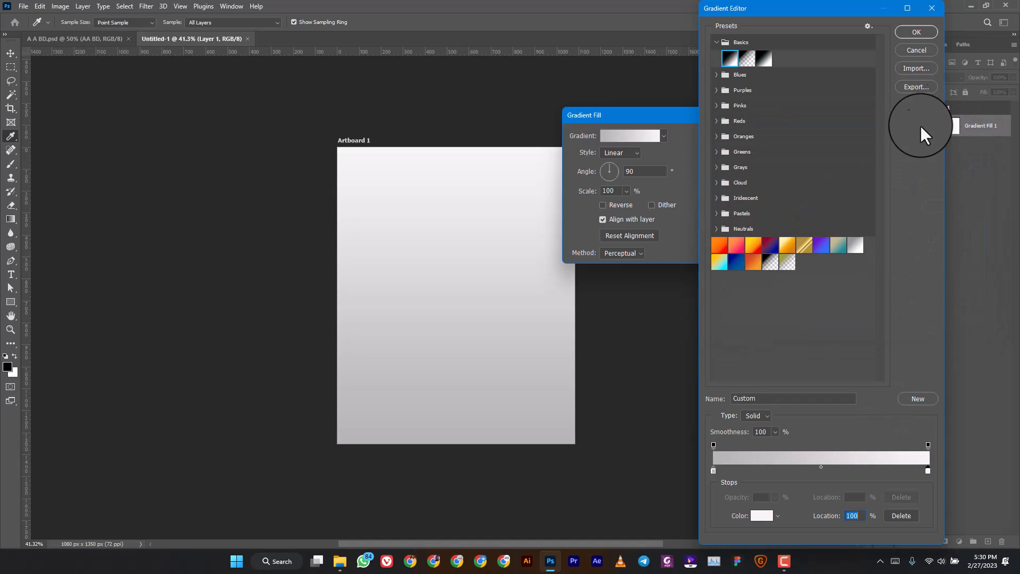
pyautogui.click(915, 32)
# Make the gradient fill Radial and reversed, scale it to 533%, and apply it.
pyautogui.click(626, 154)
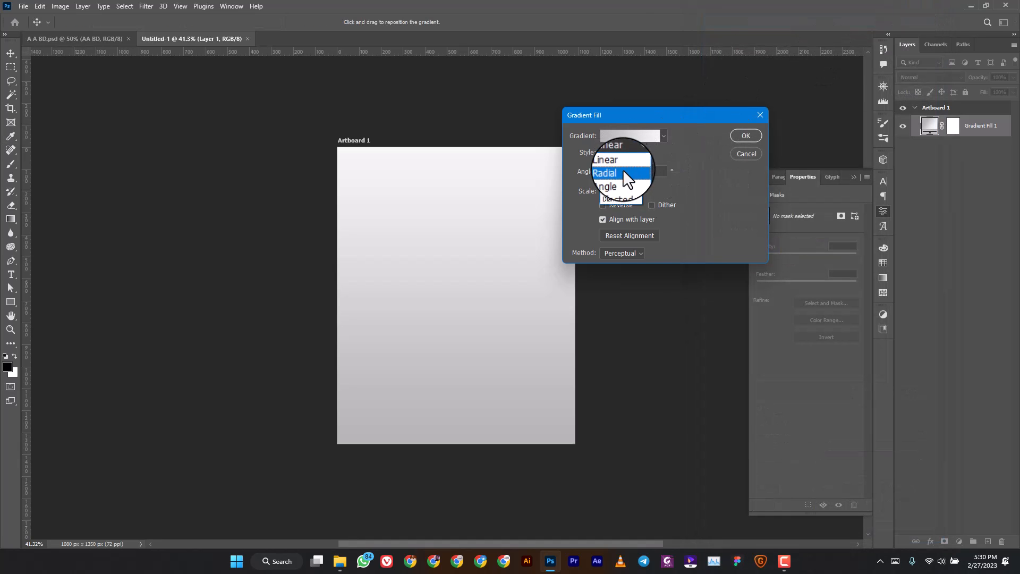
pyautogui.click(621, 175)
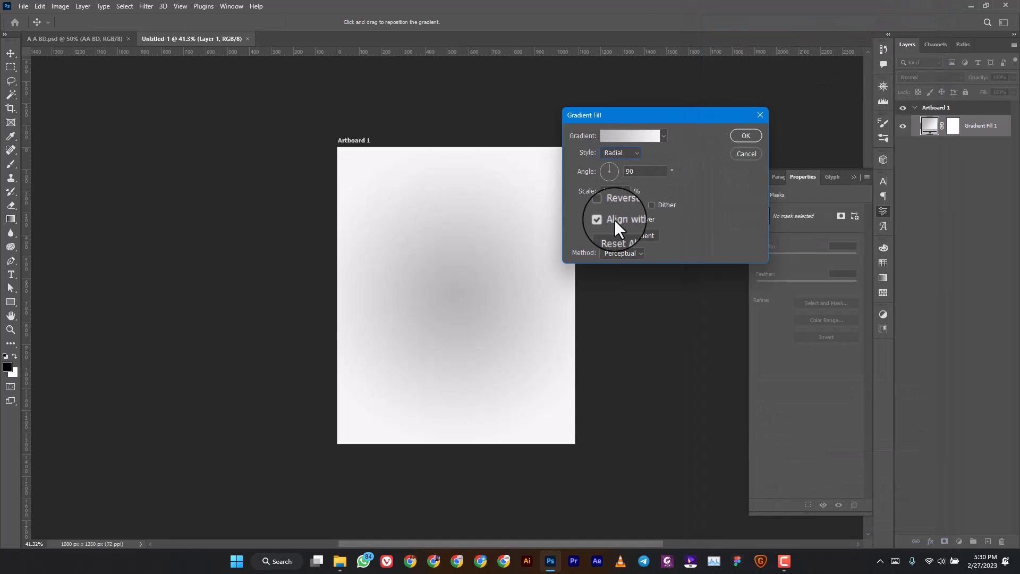
pyautogui.click(608, 205)
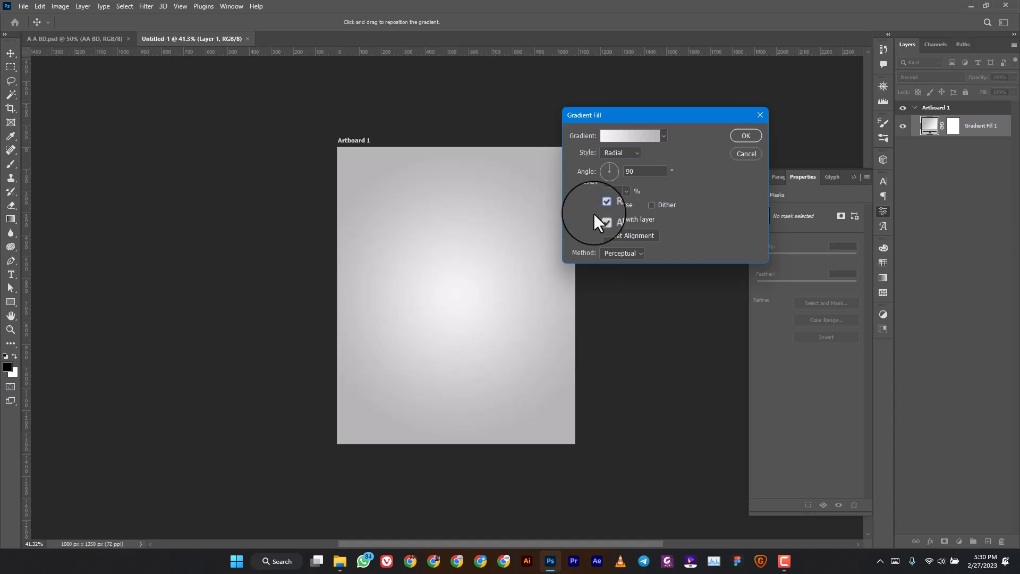
pyautogui.click(625, 190)
pyautogui.moveTo(628, 205)
pyautogui.mouseDown()
pyautogui.moveTo(640, 205)
pyautogui.moveTo(631, 205)
pyautogui.mouseUp()
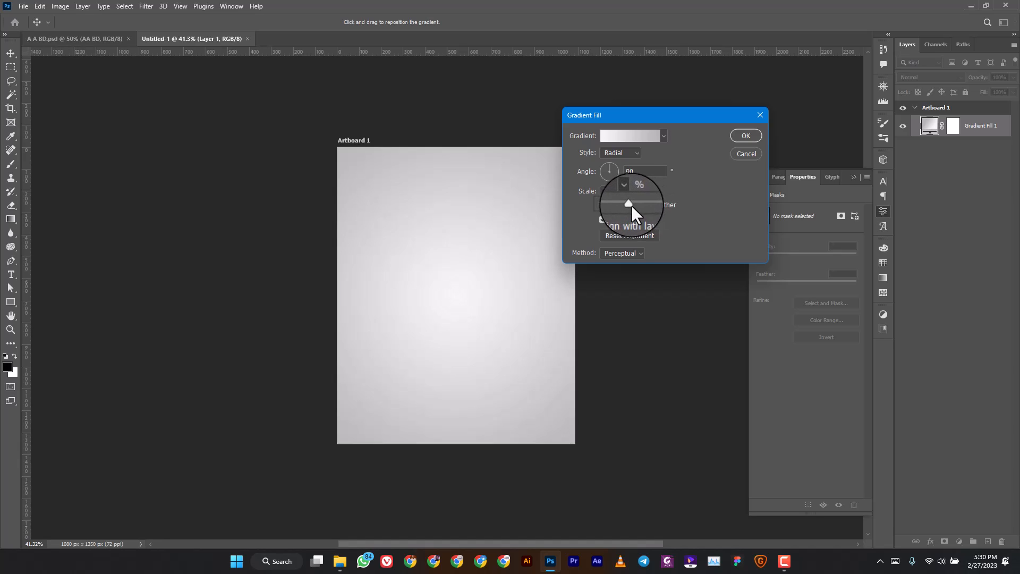
pyautogui.click(746, 136)
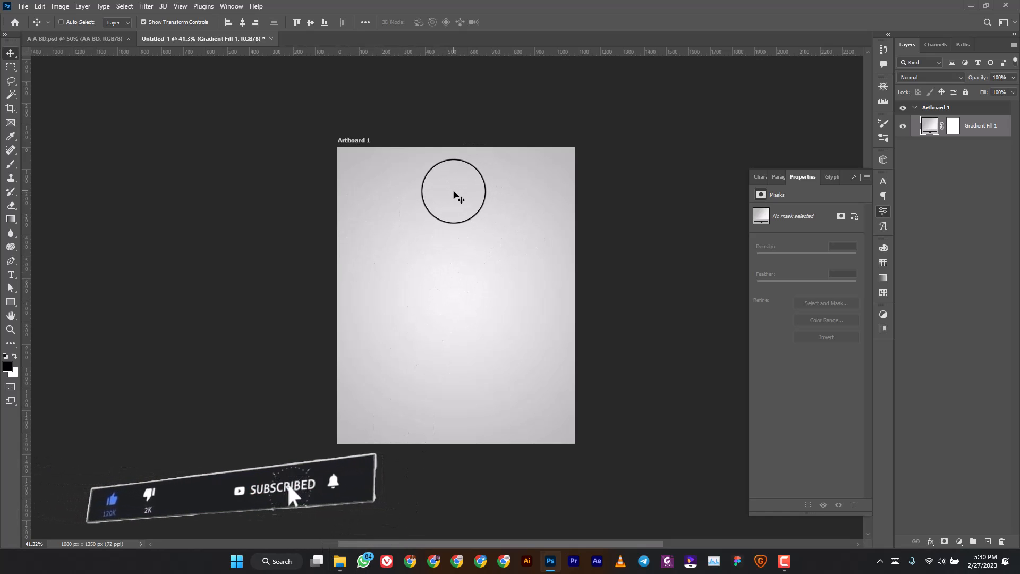
# Drag buildings-690364.jpg from File Explorer onto the poster artboard.
pyautogui.click(340, 562)
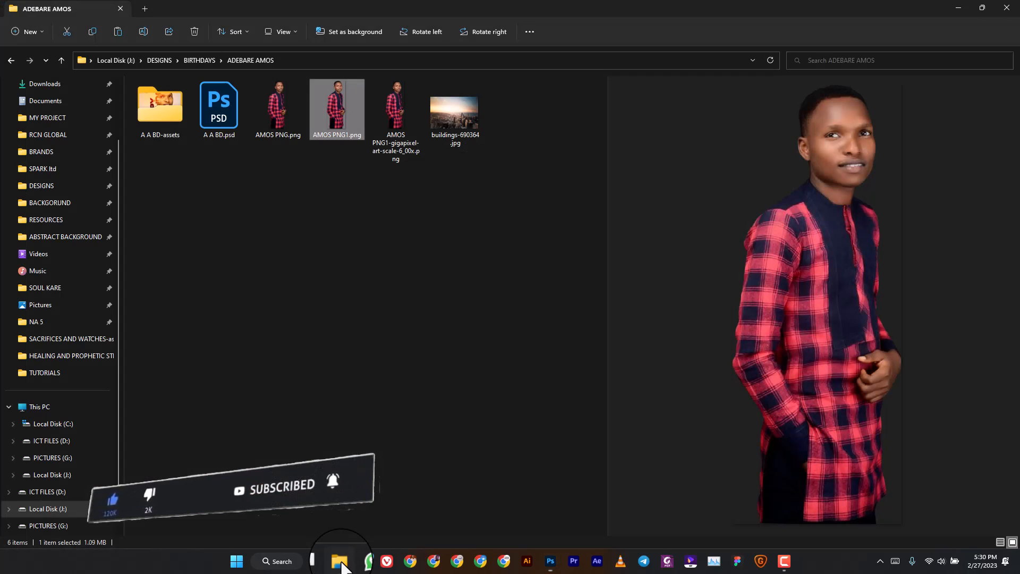
pyautogui.click(472, 115)
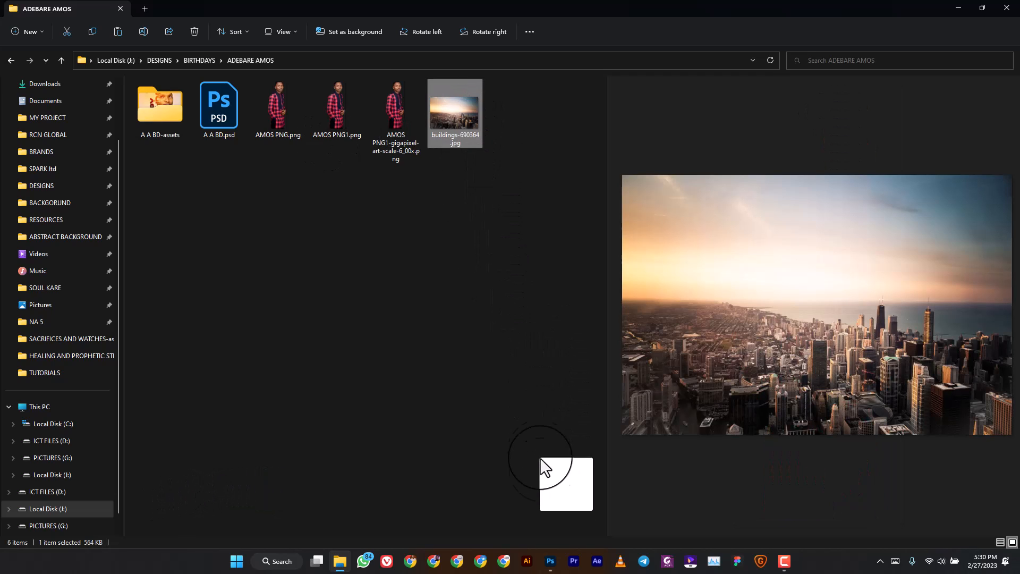
pyautogui.moveTo(539, 457); pyautogui.dragTo(471, 400)
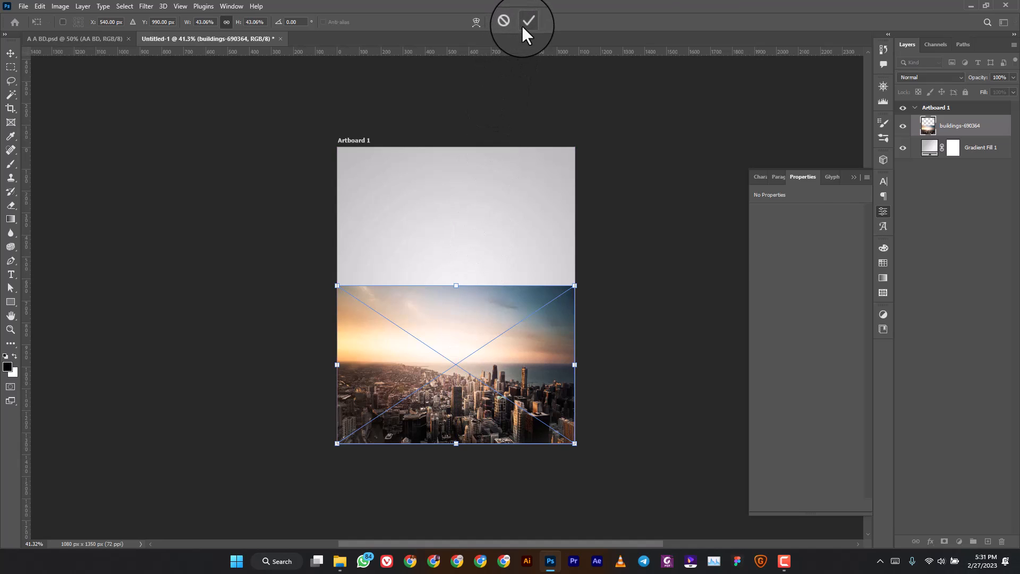
# Commit the city photo and apply a Black & White smart filter to it.
pyautogui.click(523, 24)
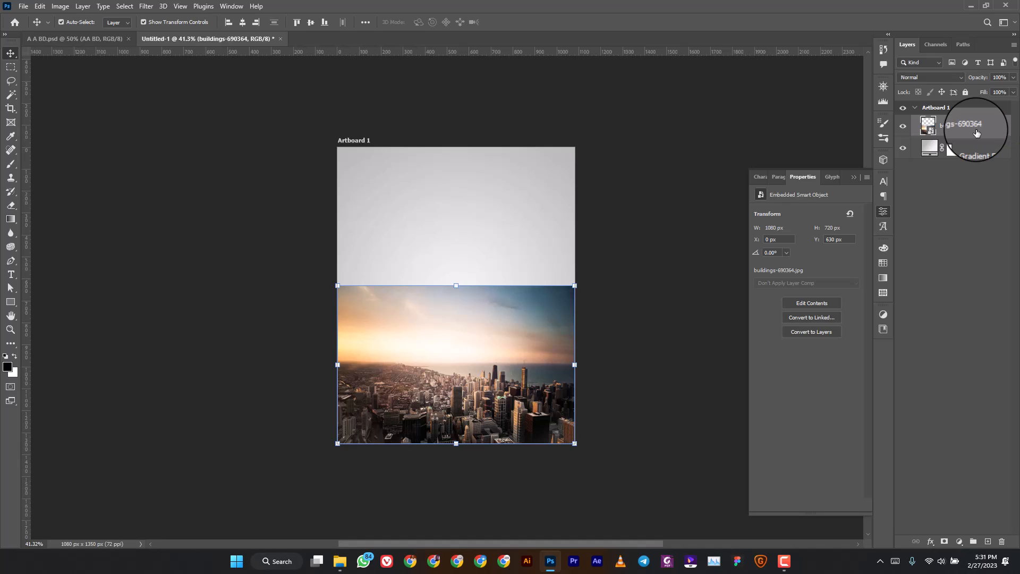
pyautogui.hotkey('ctrl', 'shift', 'alt', 'b')
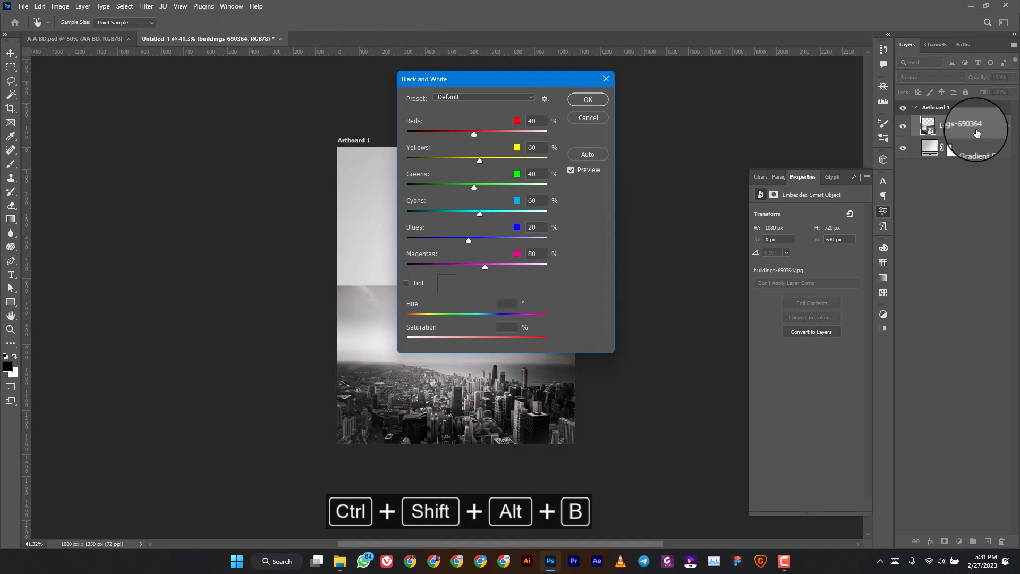
pyautogui.click(603, 100)
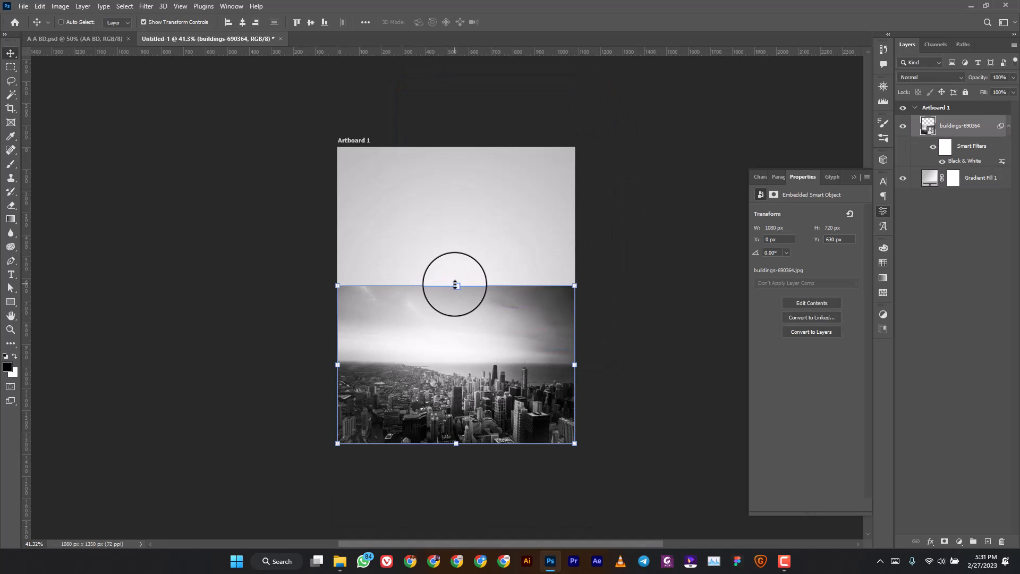
# Enlarge the city photo upward to 1442 × 962 px.
pyautogui.hotkey('ctrl', 't')
pyautogui.moveTo(456, 285); pyautogui.dragTo(460, 247)
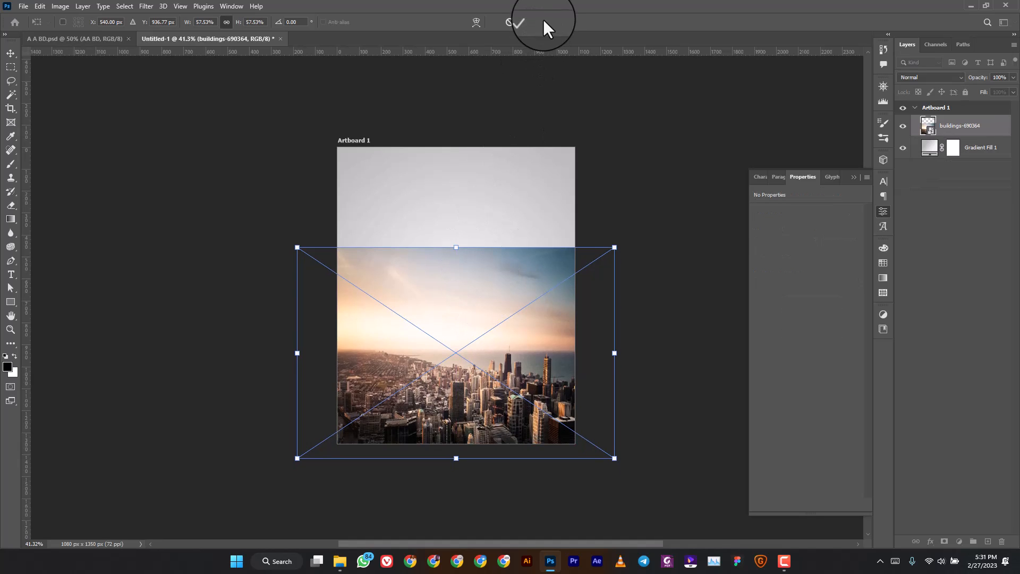
pyautogui.click(529, 21)
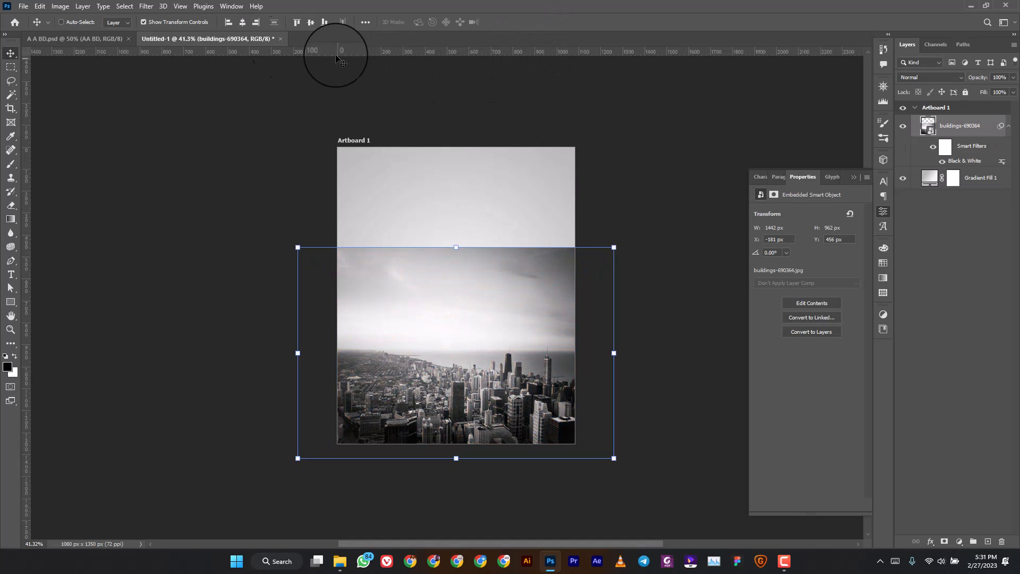
pyautogui.click(149, 6)
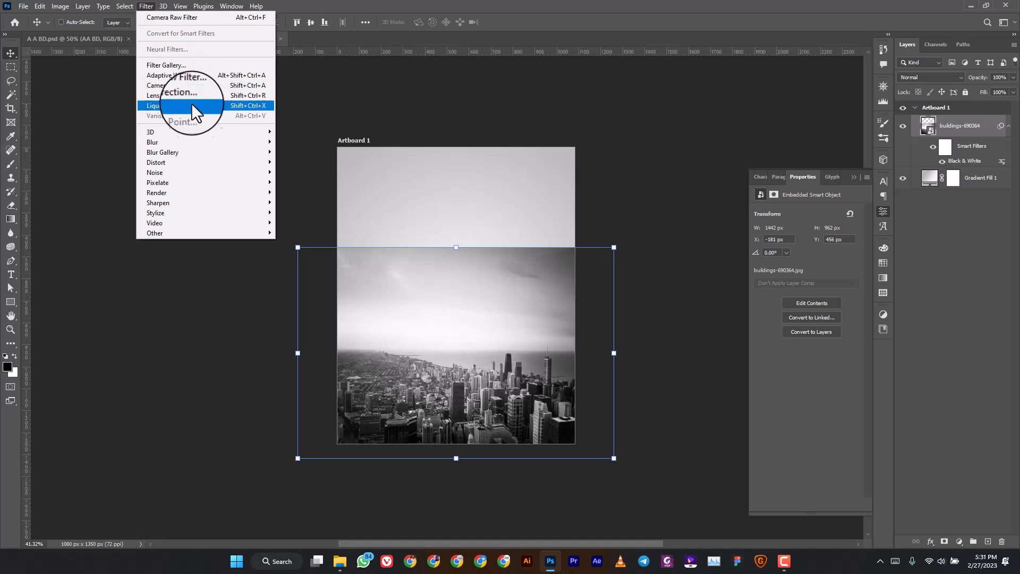
# Apply a Gaussian Blur smart filter to the city photo and add a layer mask to it.
pyautogui.moveTo(205, 137)
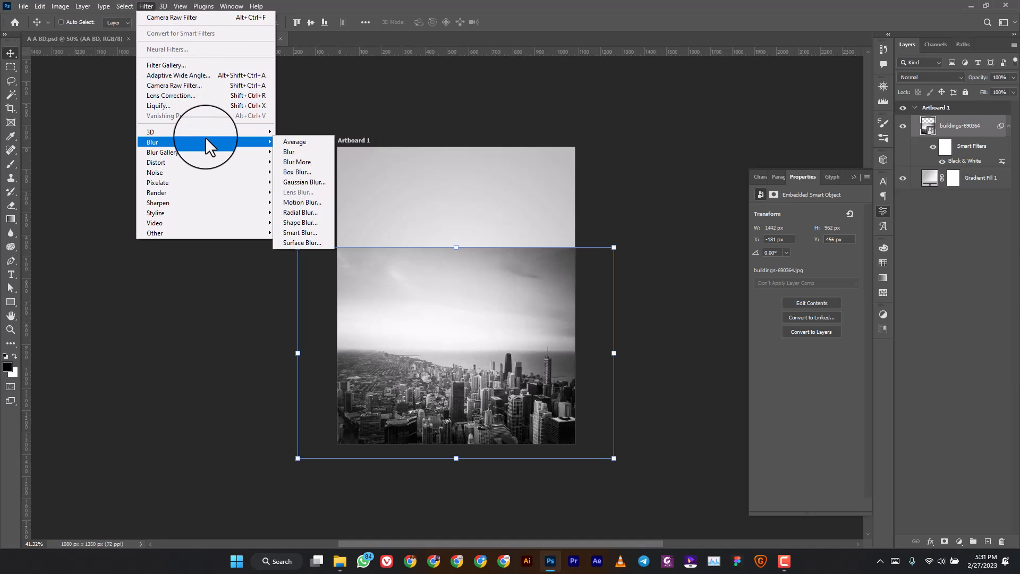
pyautogui.click(289, 177)
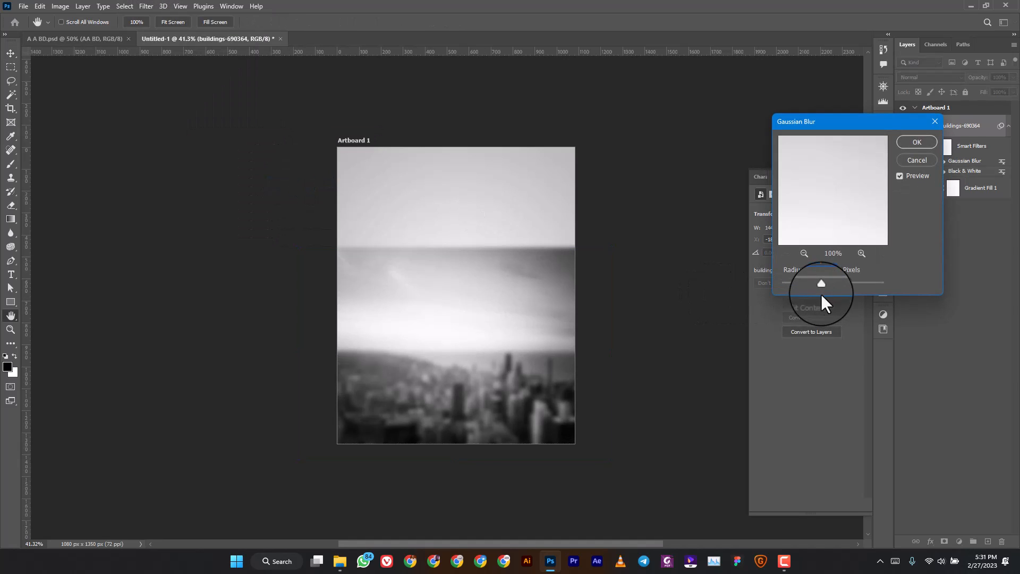
pyautogui.click(916, 141)
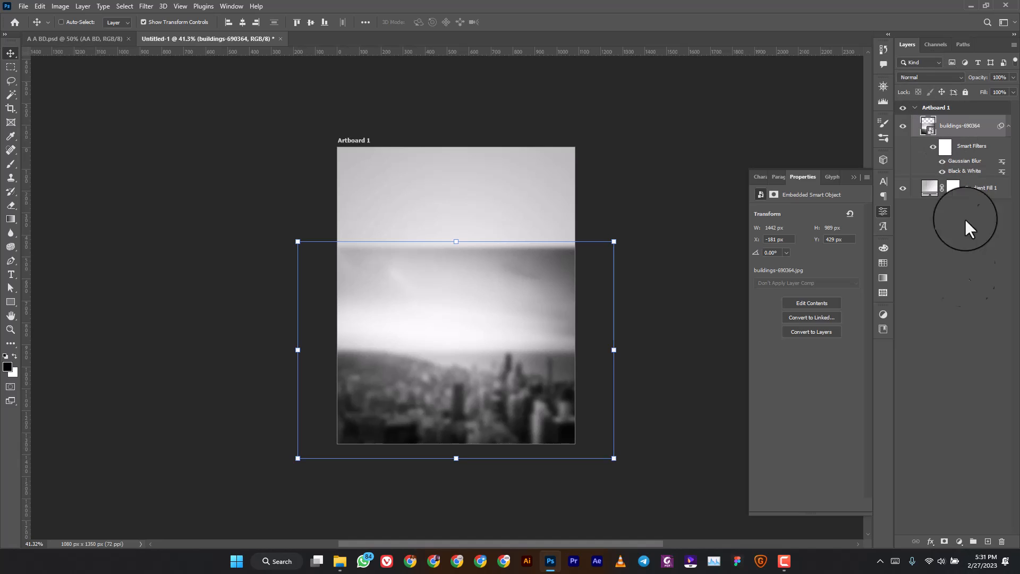
pyautogui.click(944, 541)
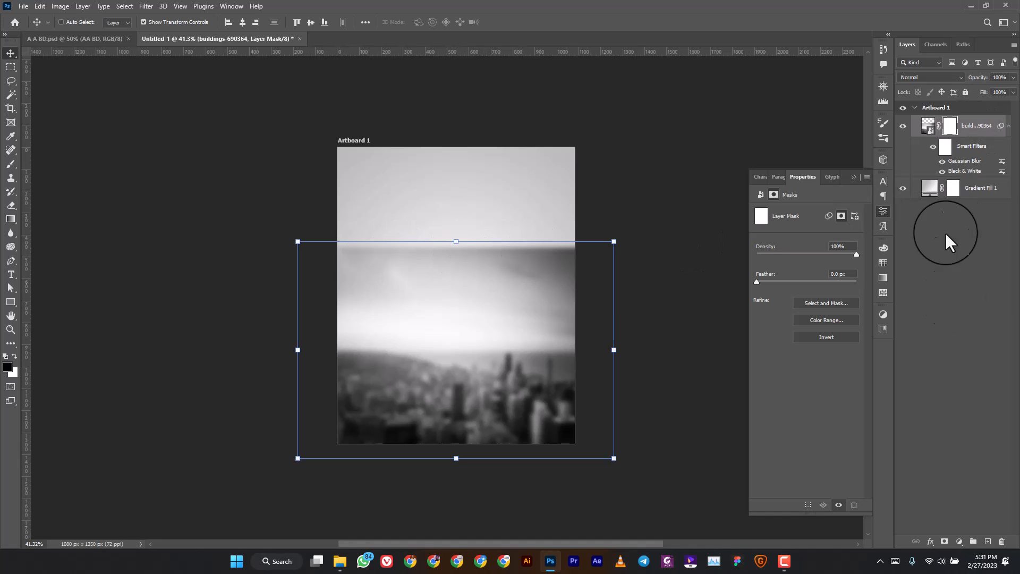
# Fade the city's hard horizon with a 322 px Soft Round brush on the mask, then drag in the portrait photo.
pyautogui.click(9, 165)
pyautogui.click(75, 21)
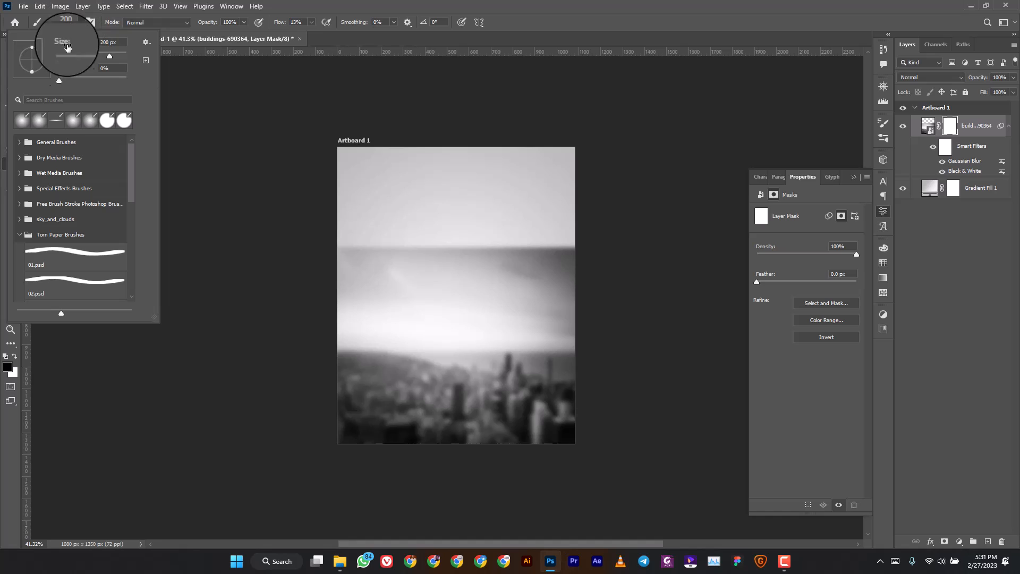
pyautogui.click(21, 145)
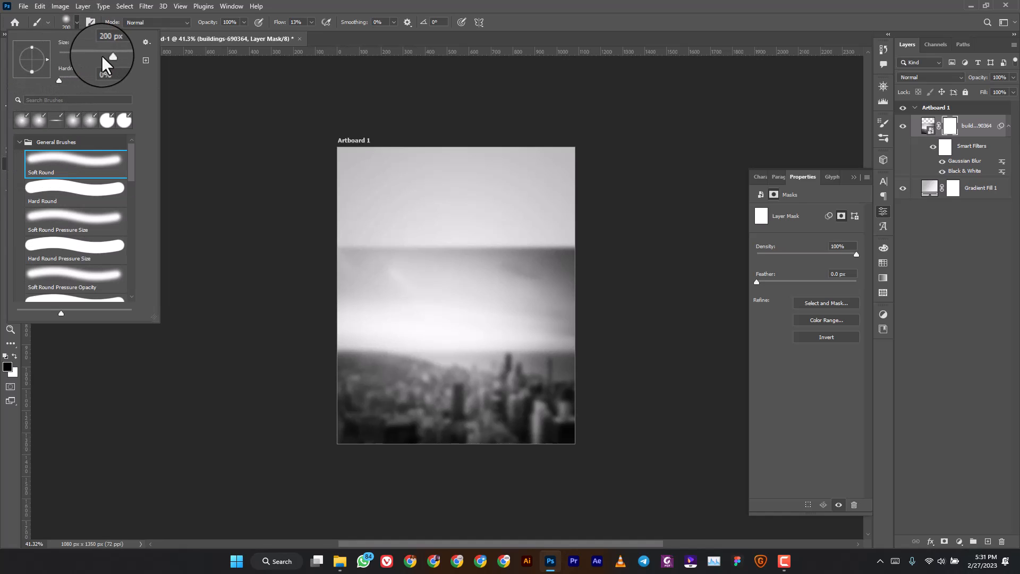
pyautogui.moveTo(109, 55); pyautogui.dragTo(113, 56)
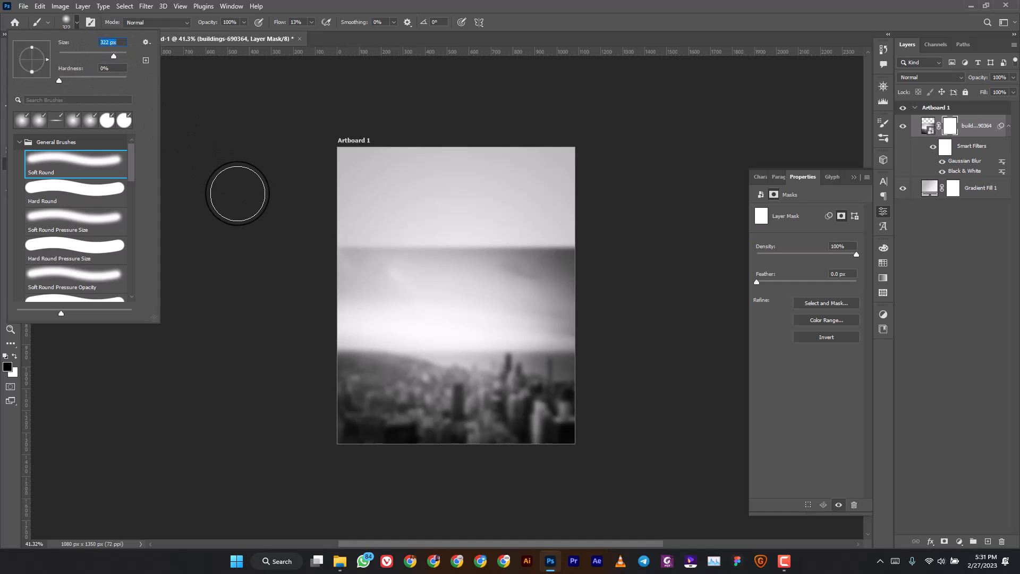
pyautogui.click(262, 208)
pyautogui.moveTo(506, 257); pyautogui.dragTo(580, 257)
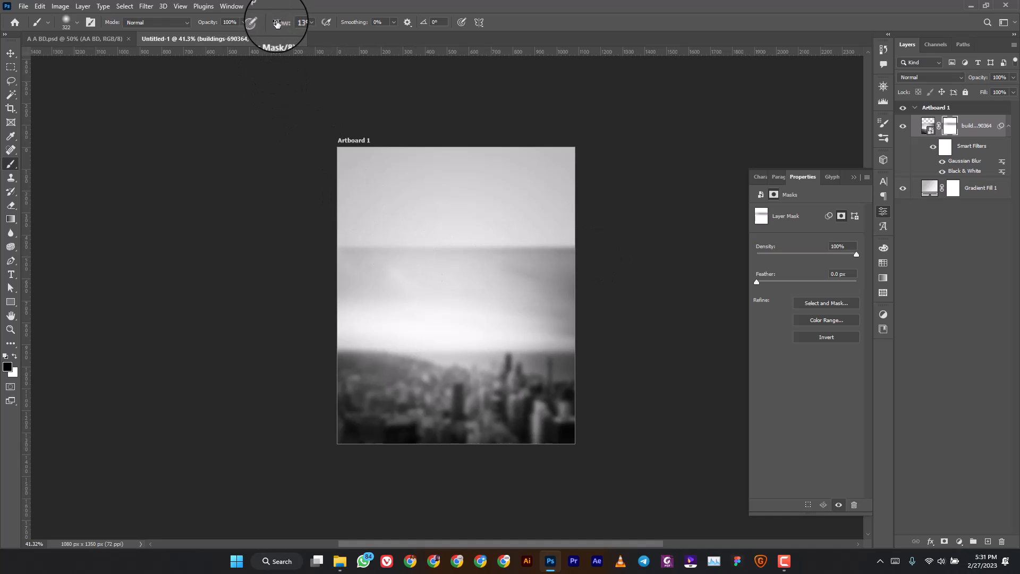
pyautogui.moveTo(308, 266)
pyautogui.mouseDown()
pyautogui.moveTo(561, 258)
pyautogui.moveTo(455, 232)
pyautogui.moveTo(565, 234)
pyautogui.moveTo(560, 248)
pyautogui.moveTo(513, 212)
pyautogui.moveTo(330, 238)
pyautogui.moveTo(473, 232)
pyautogui.mouseUp()
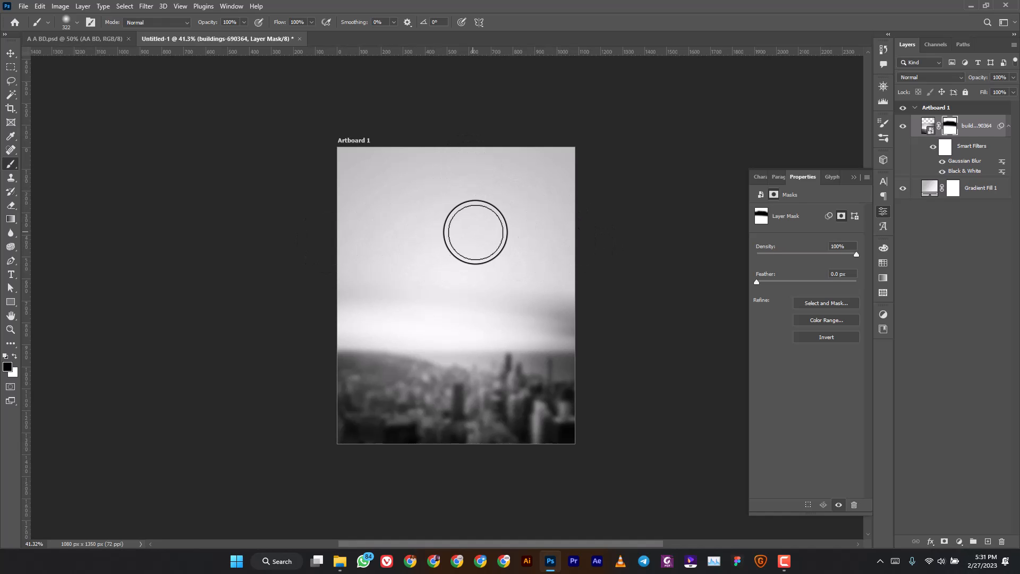
pyautogui.click(340, 562)
pyautogui.moveTo(388, 115); pyautogui.dragTo(480, 340)
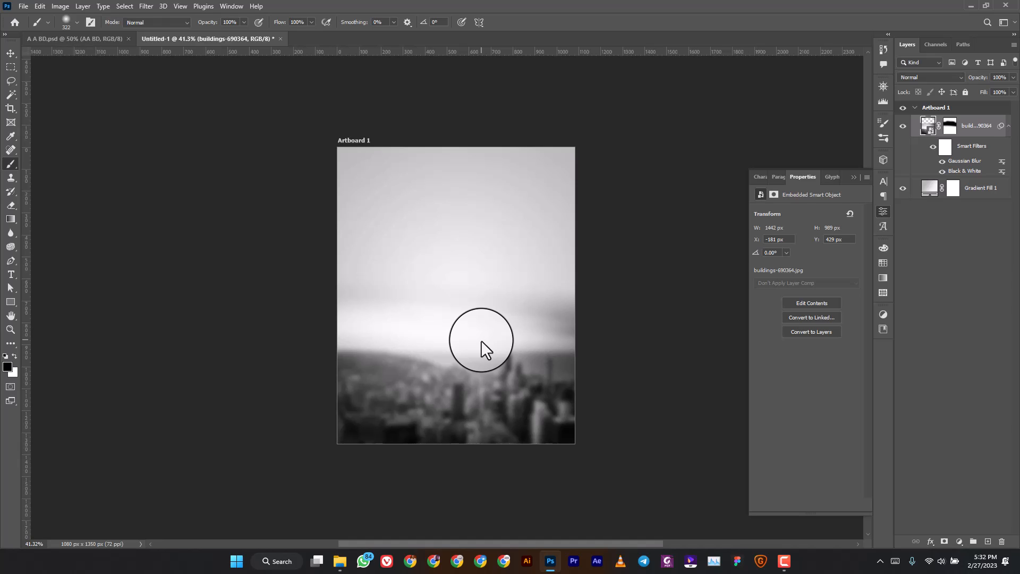
# Scale and position the placed portrait so the face shows, then commit it.
pyautogui.moveTo(513, 443); pyautogui.dragTo(632, 549)
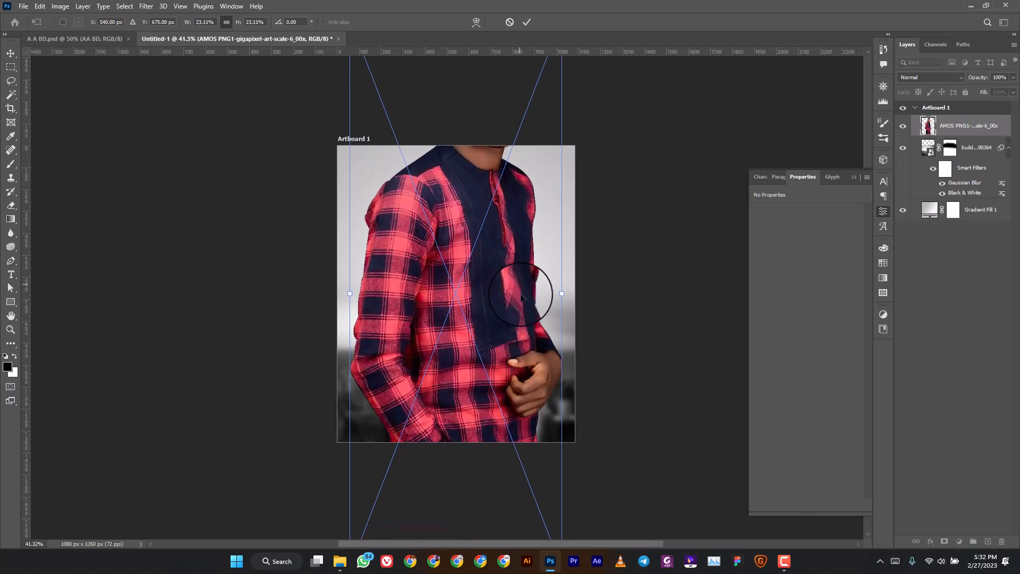
pyautogui.moveTo(542, 289); pyautogui.dragTo(605, 428)
pyautogui.moveTo(528, 355); pyautogui.dragTo(506, 400)
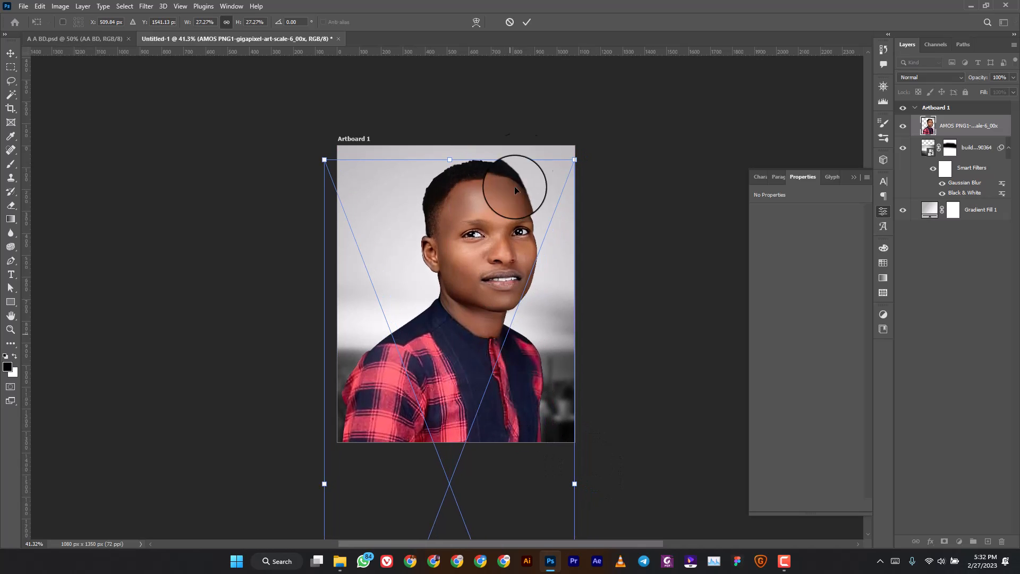
pyautogui.click(531, 21)
# Lower the buildings layer's opacity to 65%.
pyautogui.click(903, 126)
pyautogui.click(973, 149)
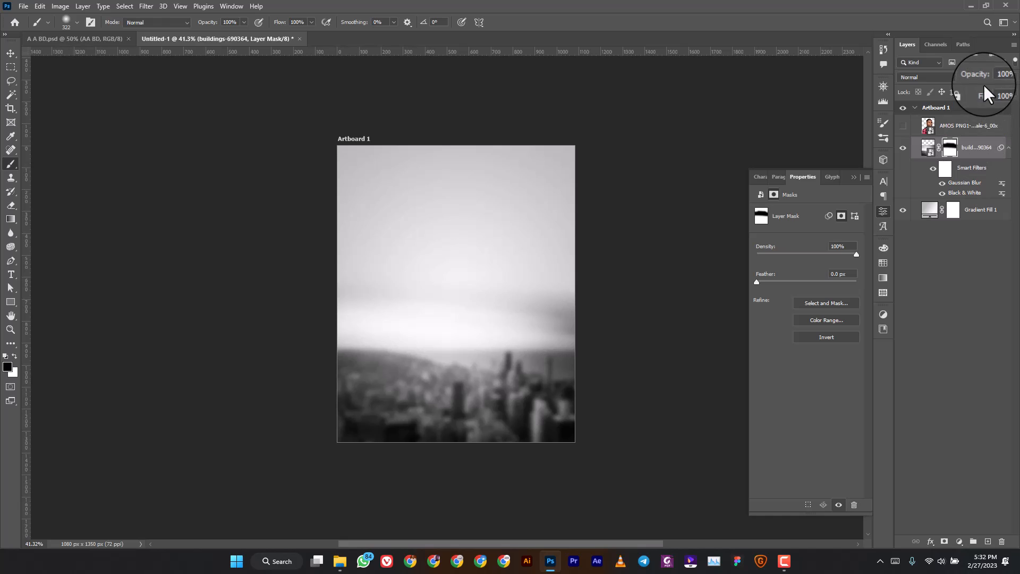
pyautogui.moveTo(975, 81); pyautogui.dragTo(957, 89)
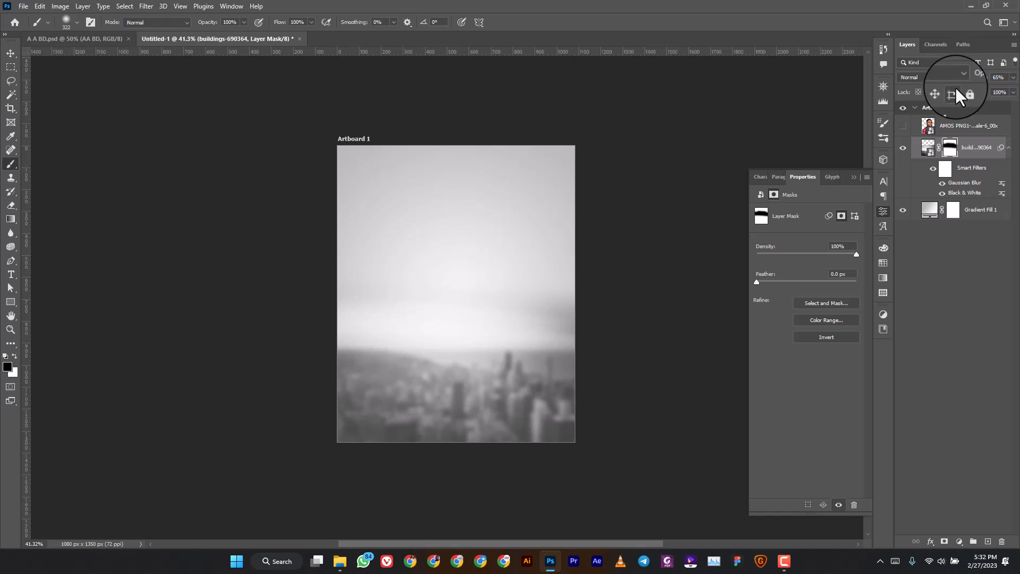
pyautogui.click(903, 126)
# Nudge the portrait right and shrink it to about 26% to fit the artboard.
pyautogui.click(956, 125)
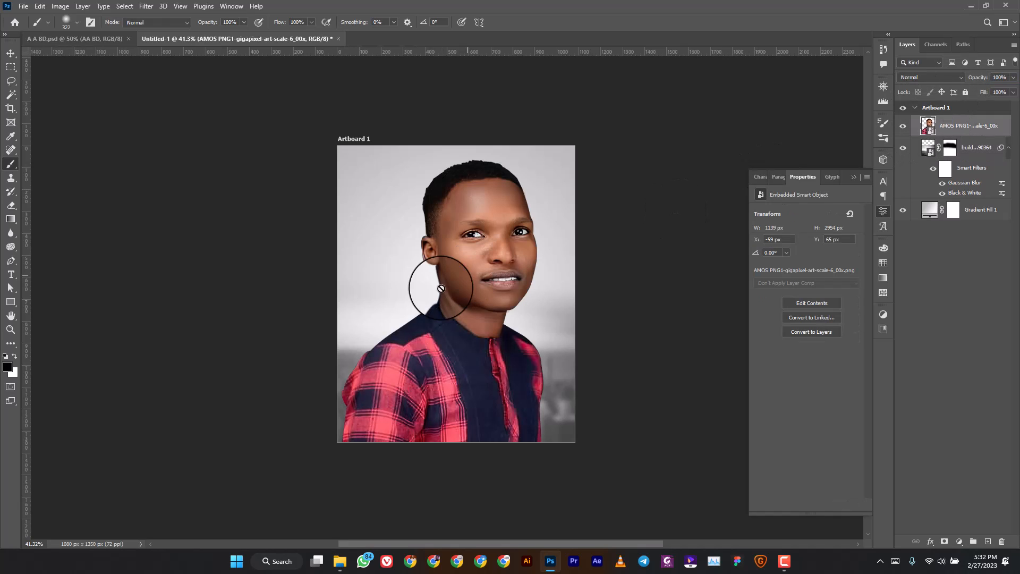
pyautogui.click(11, 53)
pyautogui.moveTo(454, 299); pyautogui.dragTo(464, 297)
pyautogui.hotkey('ctrl', 't')
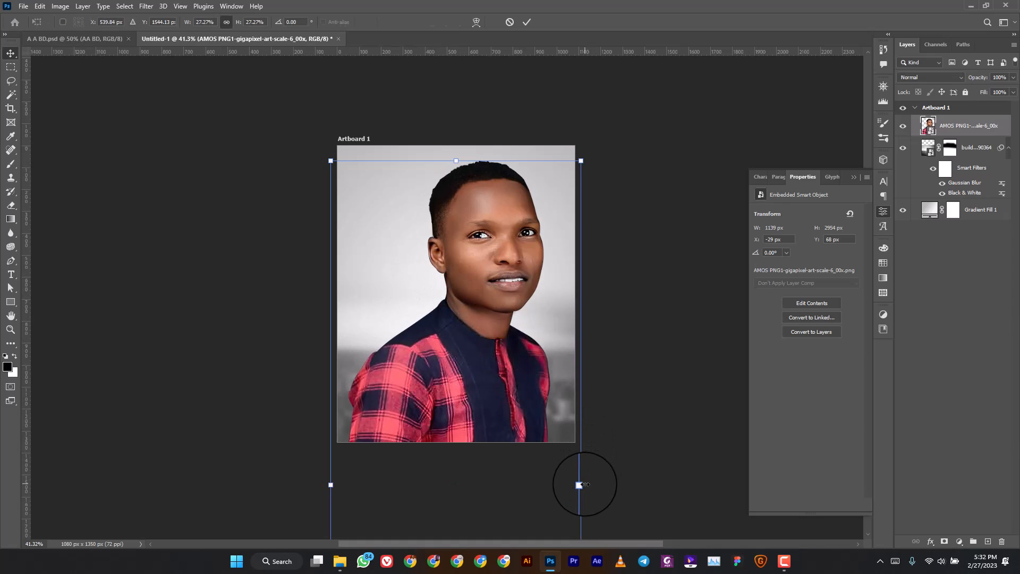
pyautogui.moveTo(580, 485); pyautogui.dragTo(575, 480)
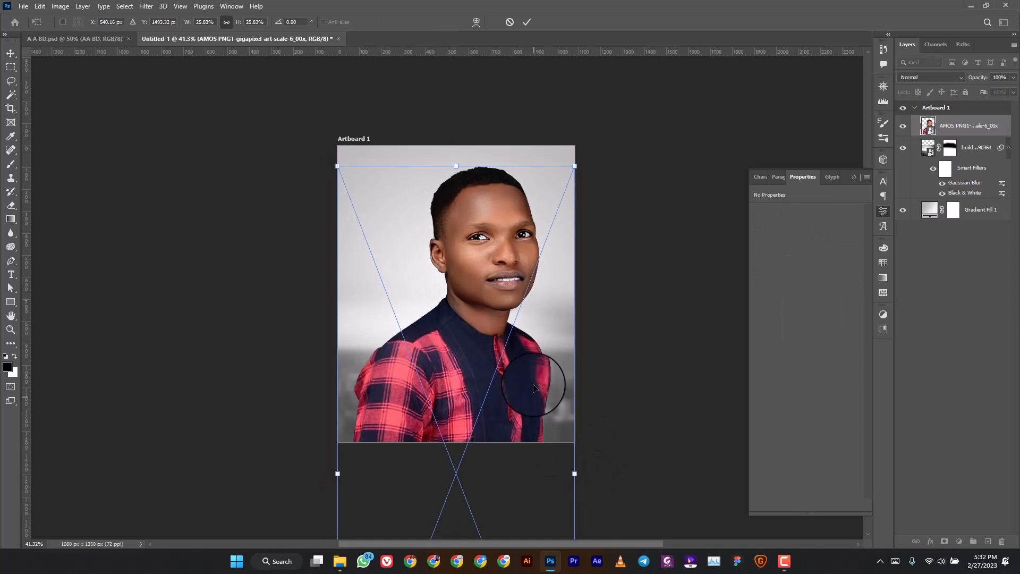
pyautogui.click(526, 23)
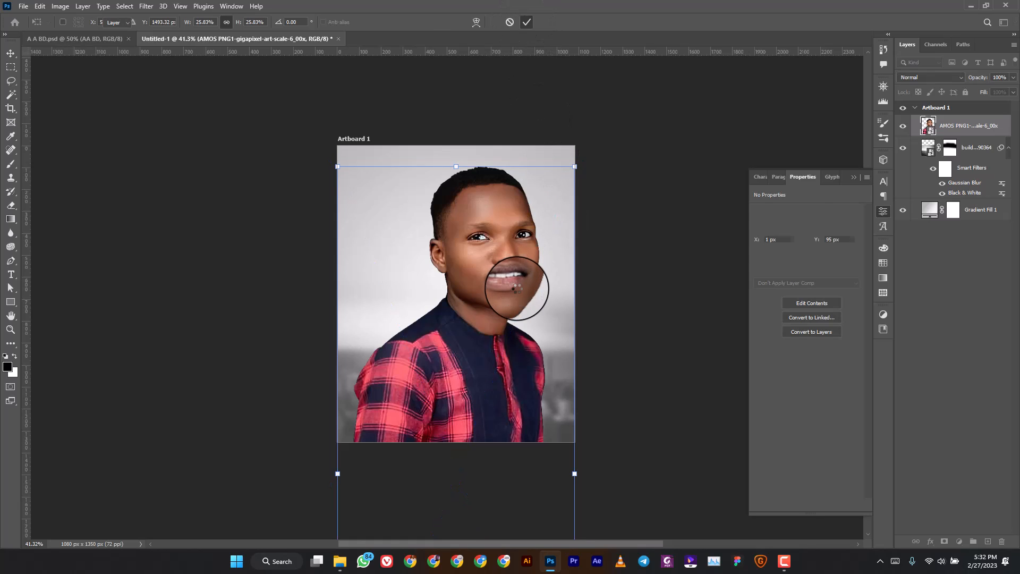
# Check the finished birthday poster for reference, then return to the working document.
pyautogui.scroll(-2, 515, 288)
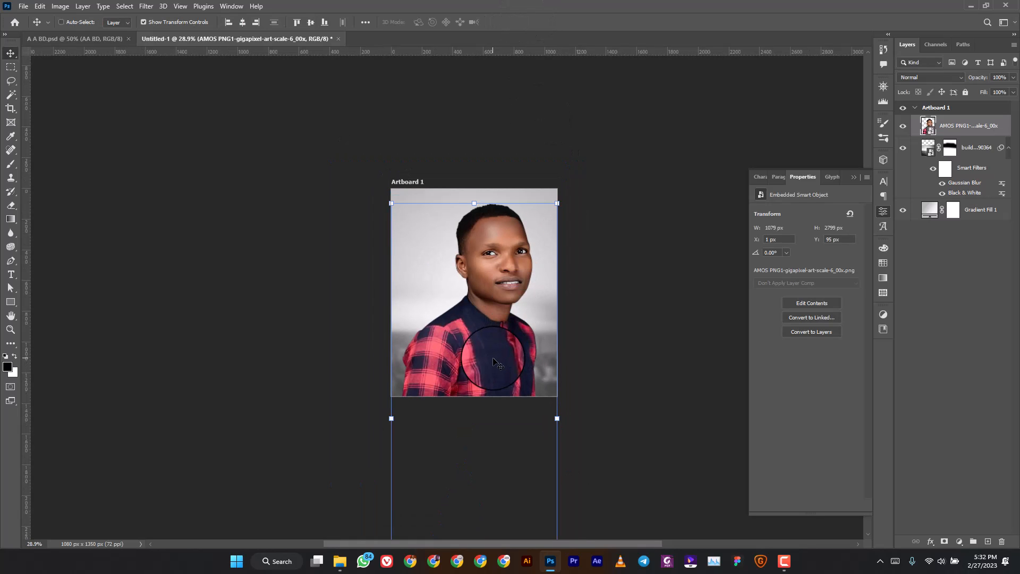
pyautogui.click(94, 42)
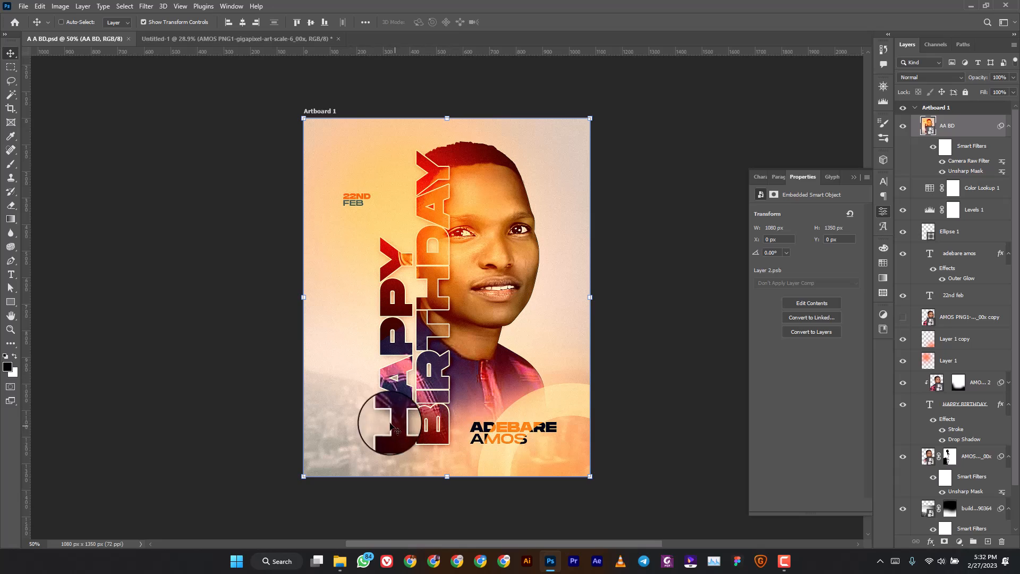
pyautogui.click(243, 40)
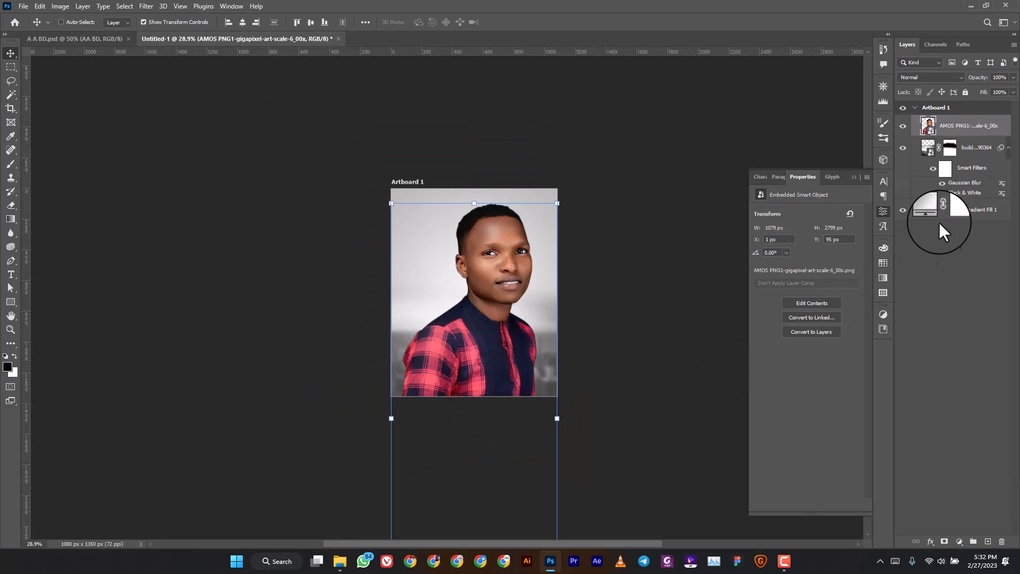
# Add a layer mask to the portrait and set the brush to 401 px for painting it.
pyautogui.click(944, 540)
pyautogui.click(11, 163)
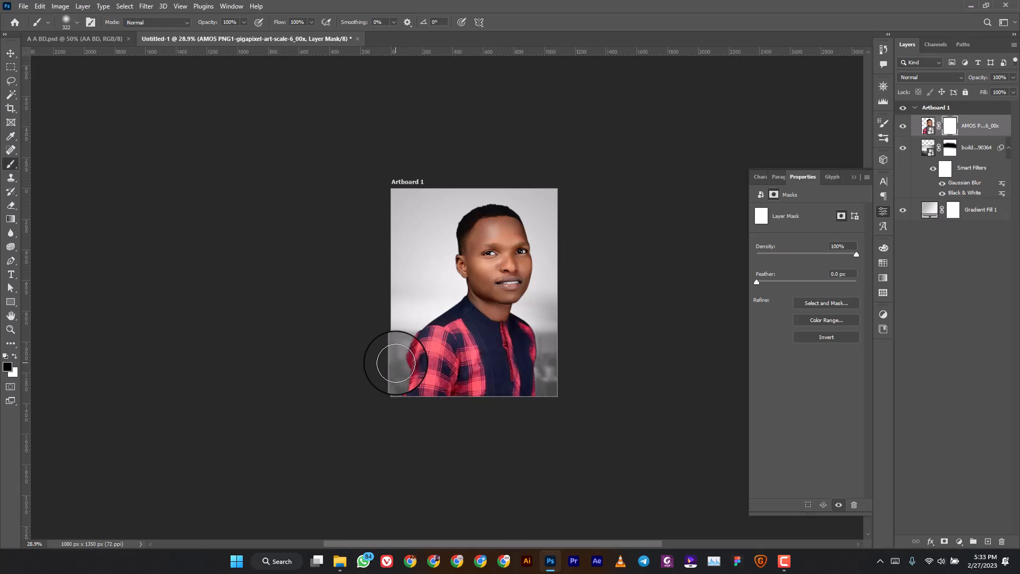
pyautogui.click(75, 21)
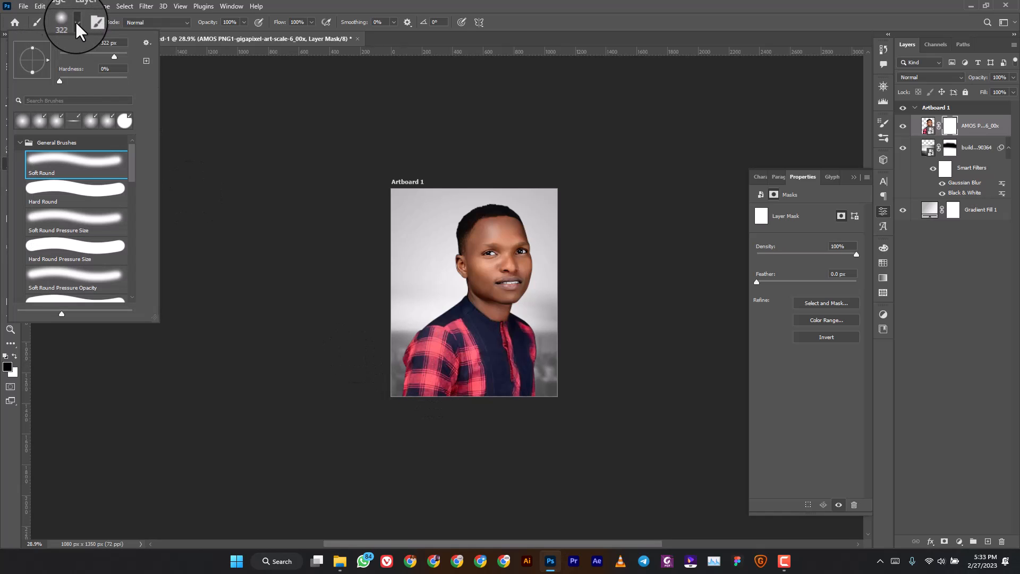
pyautogui.moveTo(115, 55); pyautogui.dragTo(116, 55)
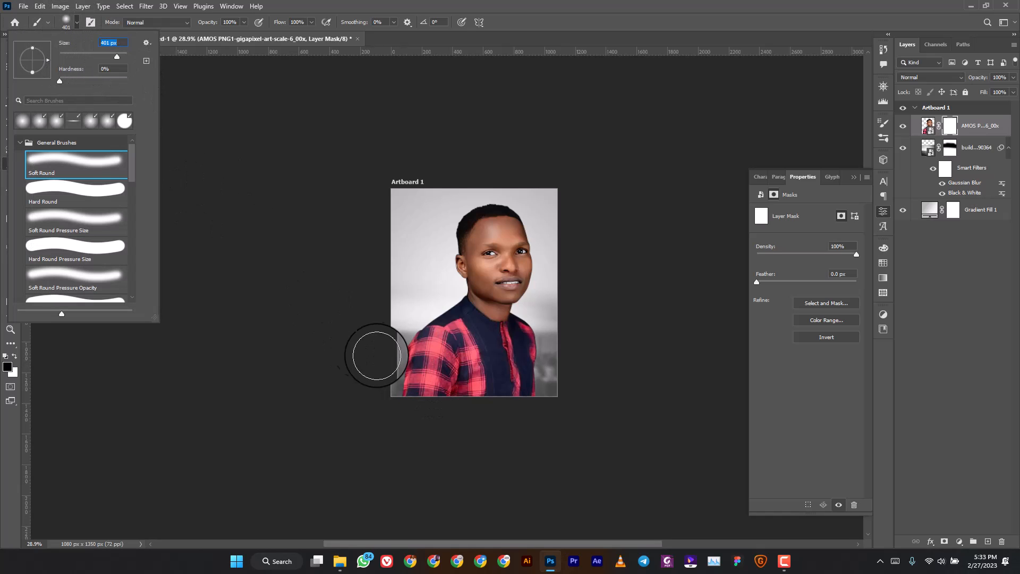
pyautogui.click(357, 322)
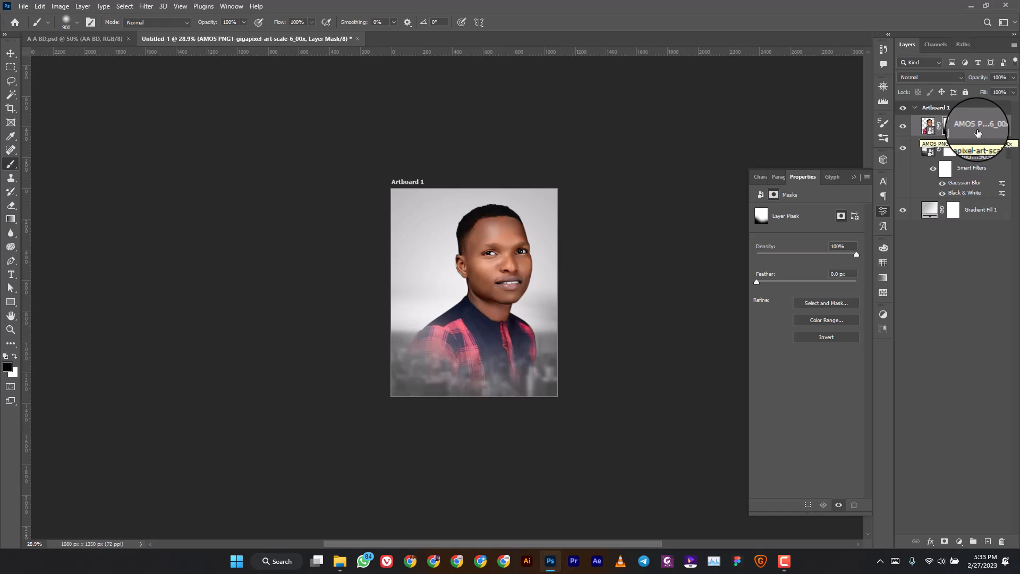
# Load the HAPPY BIRTHDAY letter shapes as a selection and invert it.
pyautogui.rightClick(977, 132)
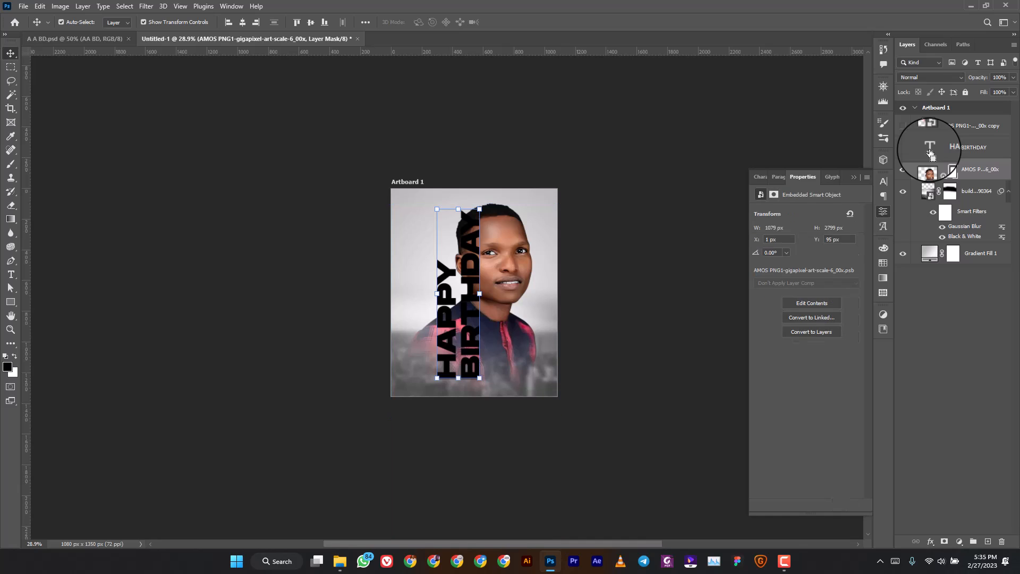
pyautogui.keyDown('ctrl'); pyautogui.click(929, 152); pyautogui.keyUp('ctrl')
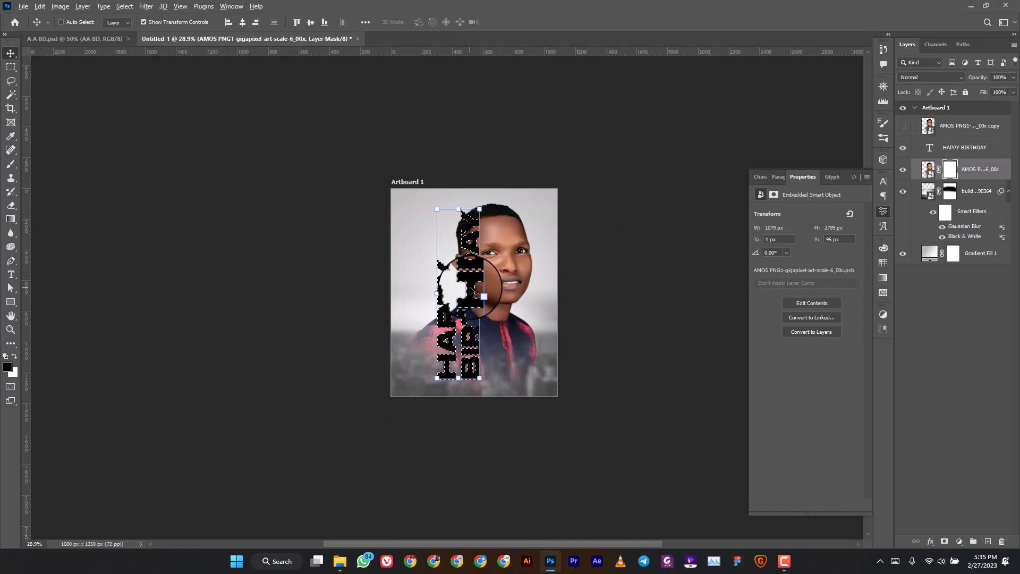
pyautogui.scroll(2, 471, 289)
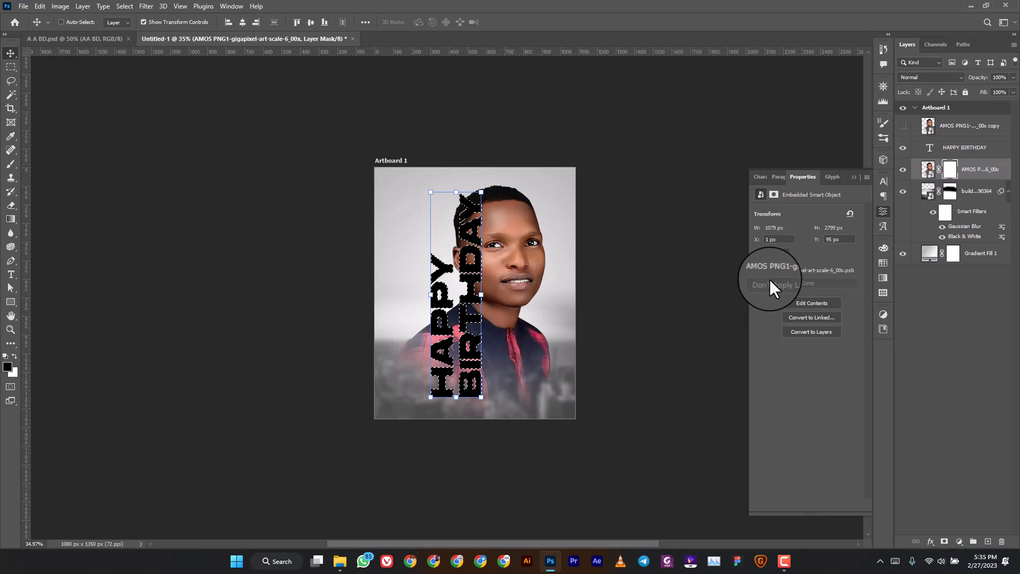
pyautogui.hotkey('ctrl', 'shift', 'i')
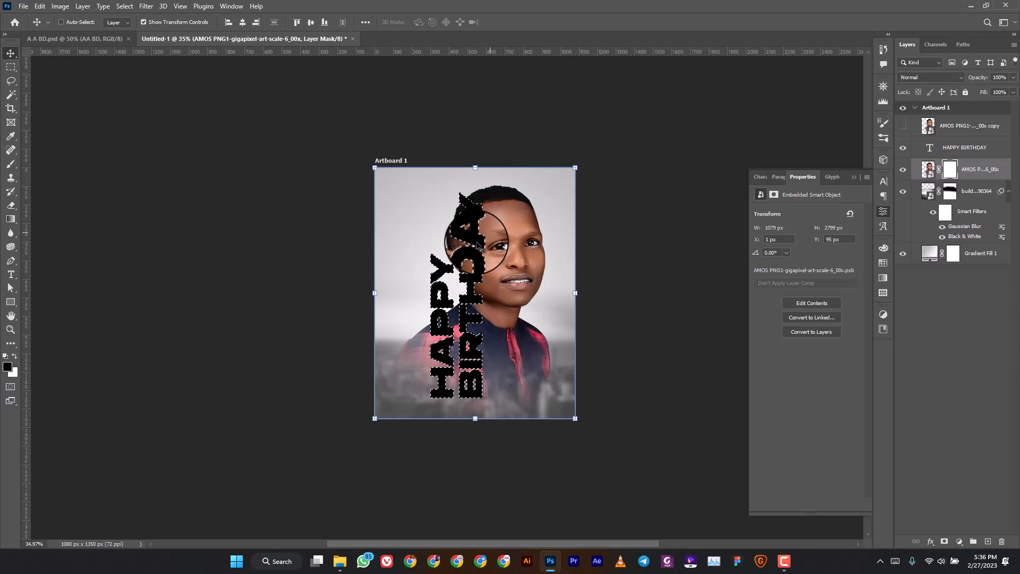
# Target the portrait's layer mask with a hard round brush of about 108 px.
pyautogui.click(951, 173)
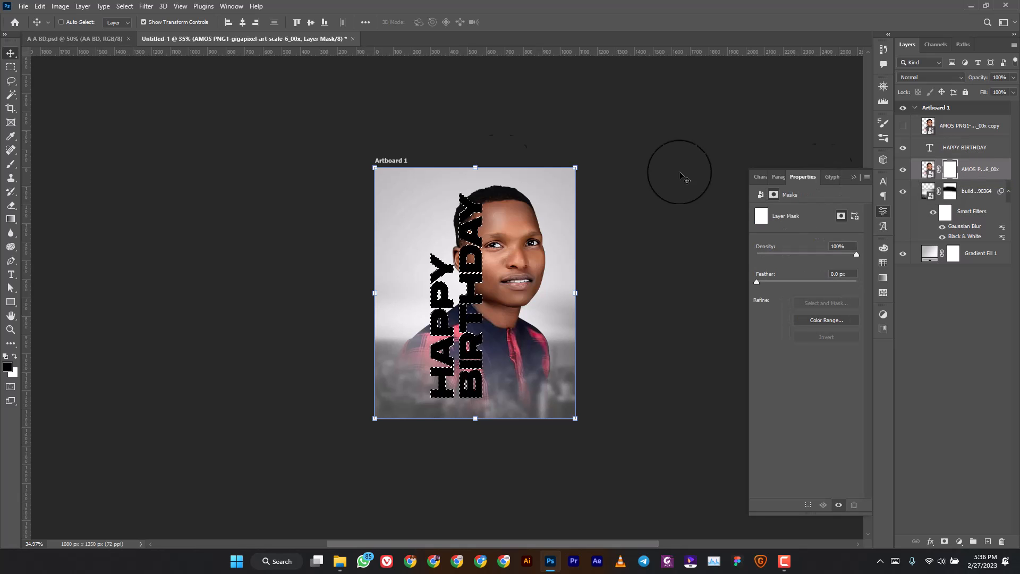
pyautogui.click(9, 164)
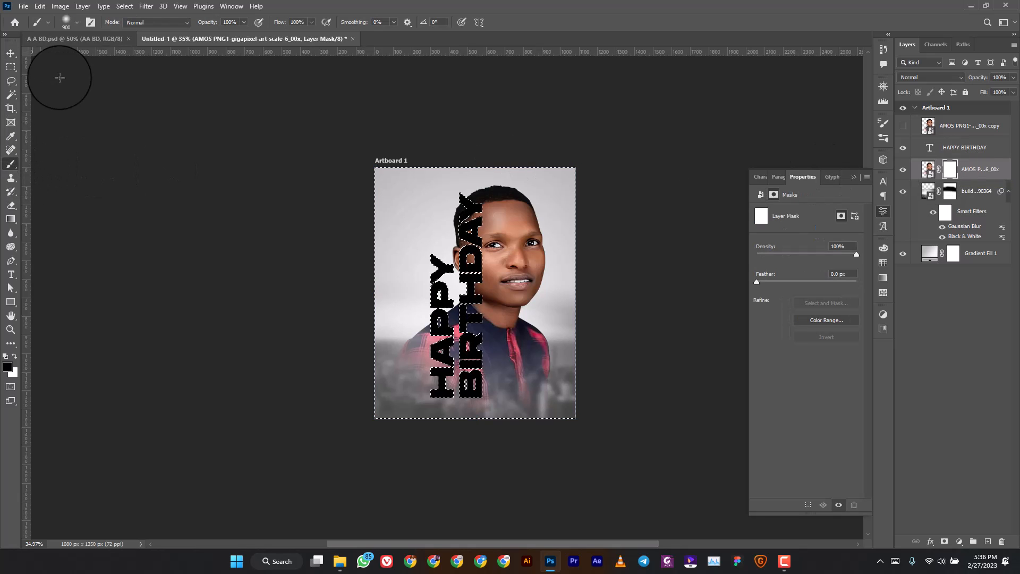
pyautogui.click(75, 22)
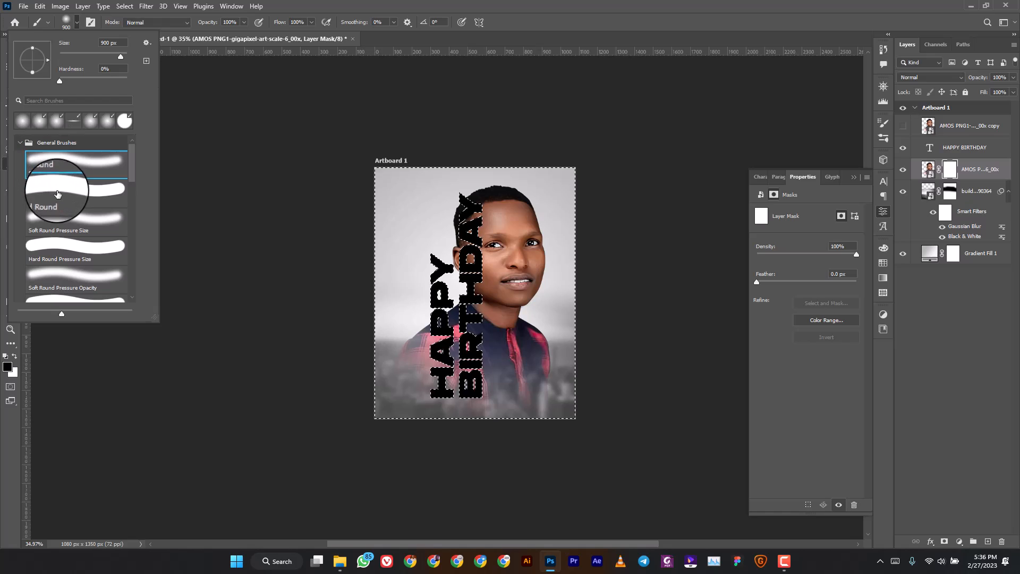
pyautogui.click(90, 197)
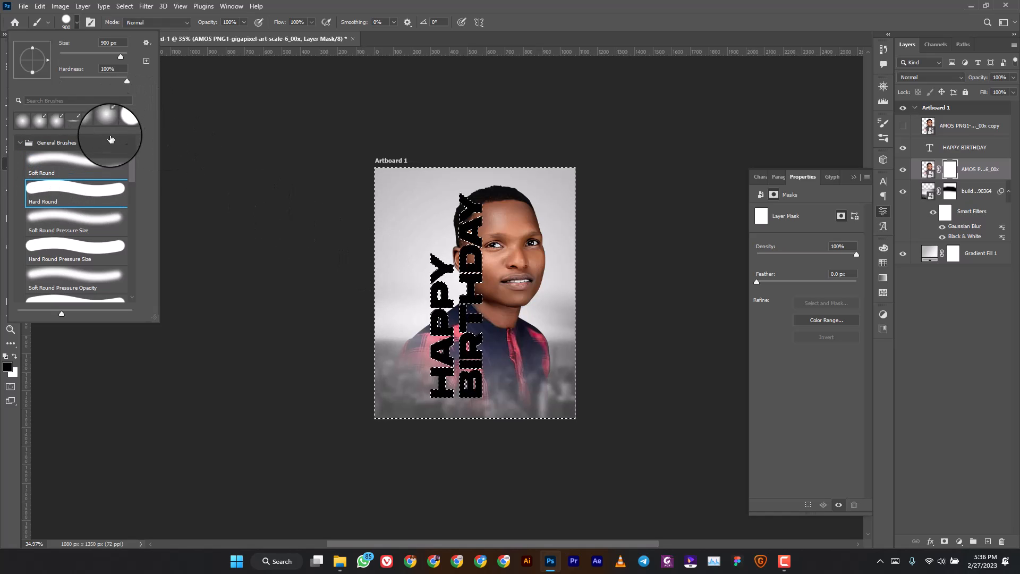
pyautogui.moveTo(120, 56); pyautogui.dragTo(97, 54)
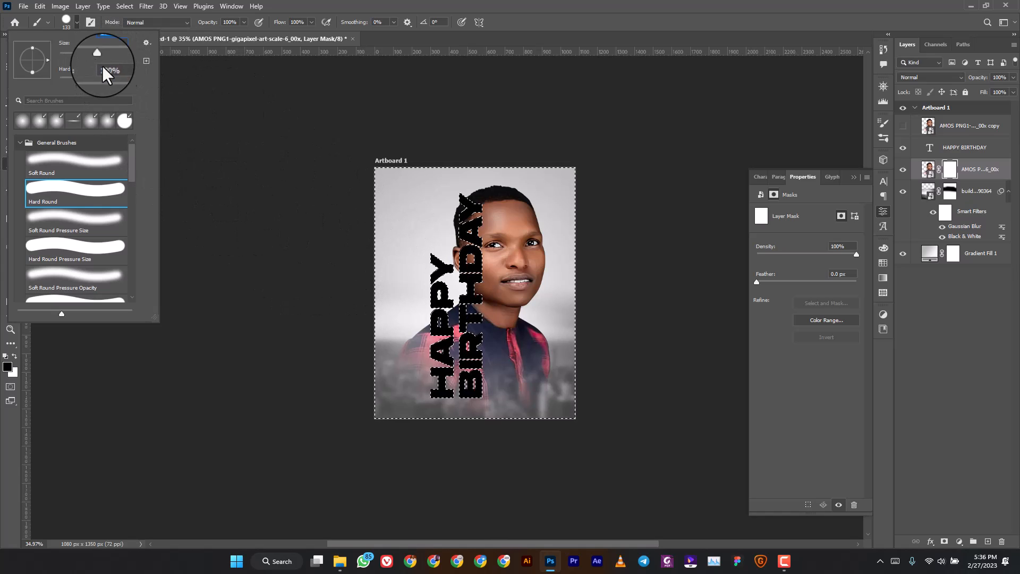
pyautogui.click(94, 55)
pyautogui.click(426, 11)
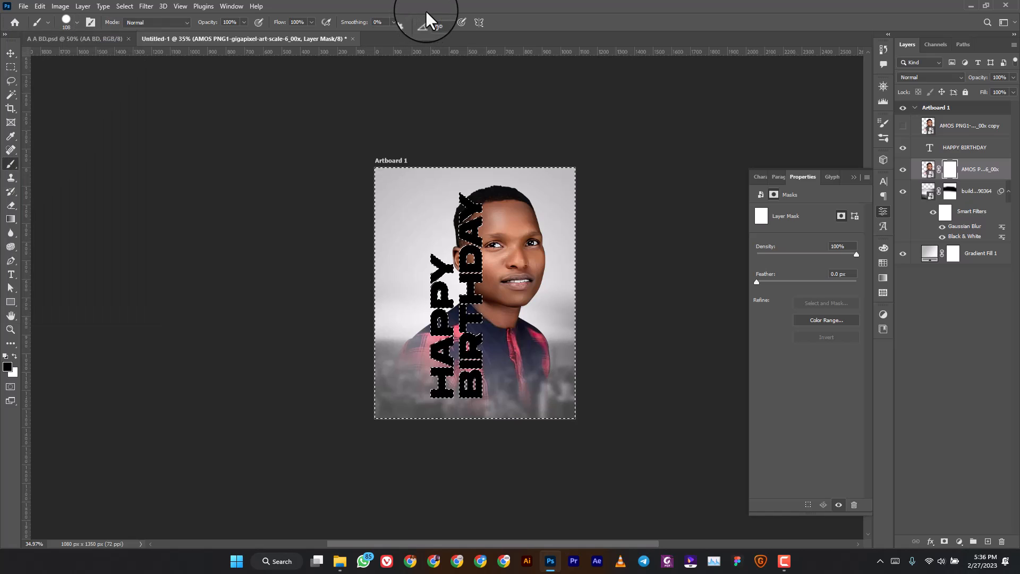
# Paint black on the mask inside the letter selection to reveal BIRTHDAY over the shirt, then deselect.
pyautogui.hotkey('ctrl', '0')
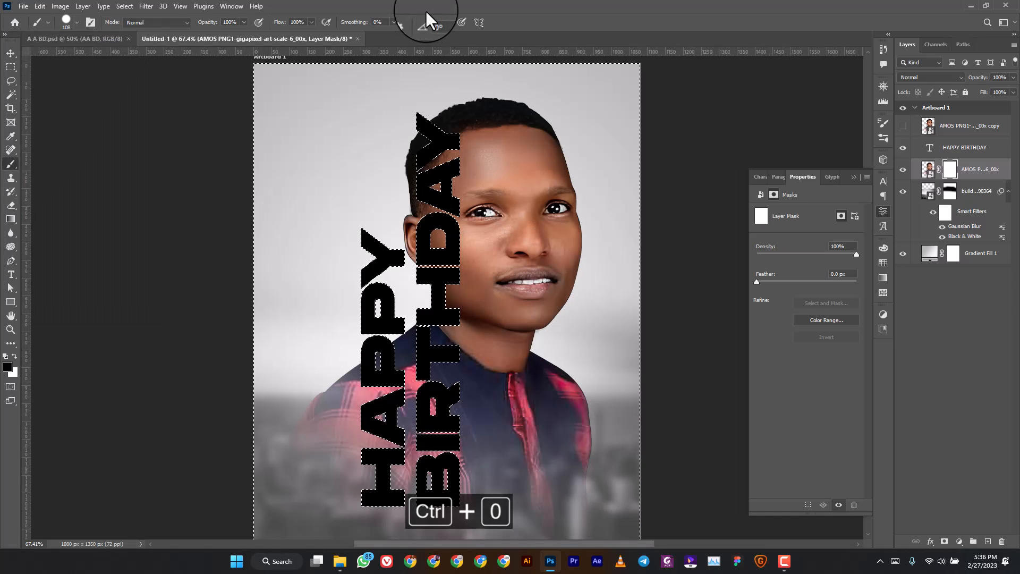
pyautogui.hotkey('ctrl', '0')
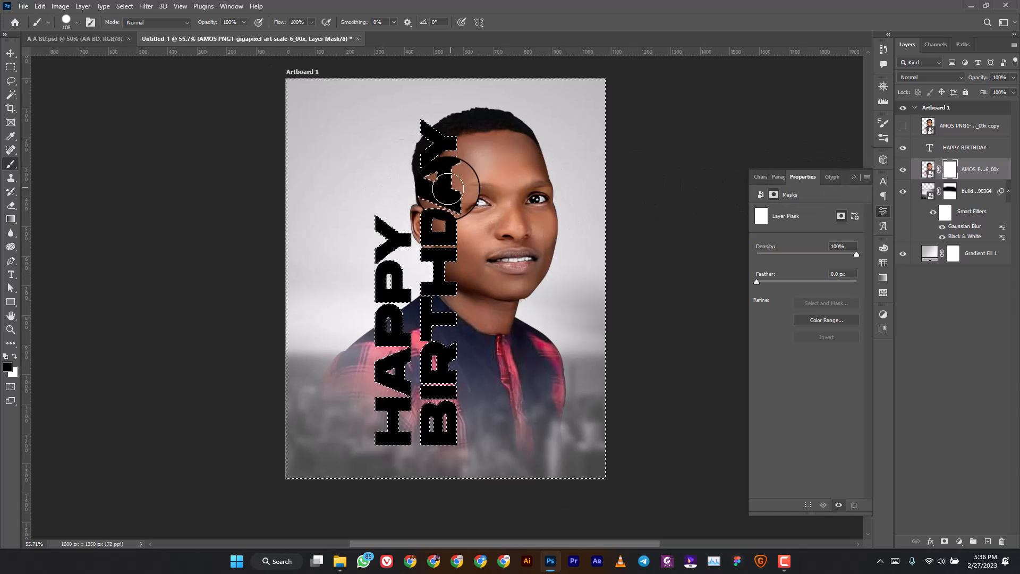
pyautogui.moveTo(411, 151); pyautogui.dragTo(414, 130)
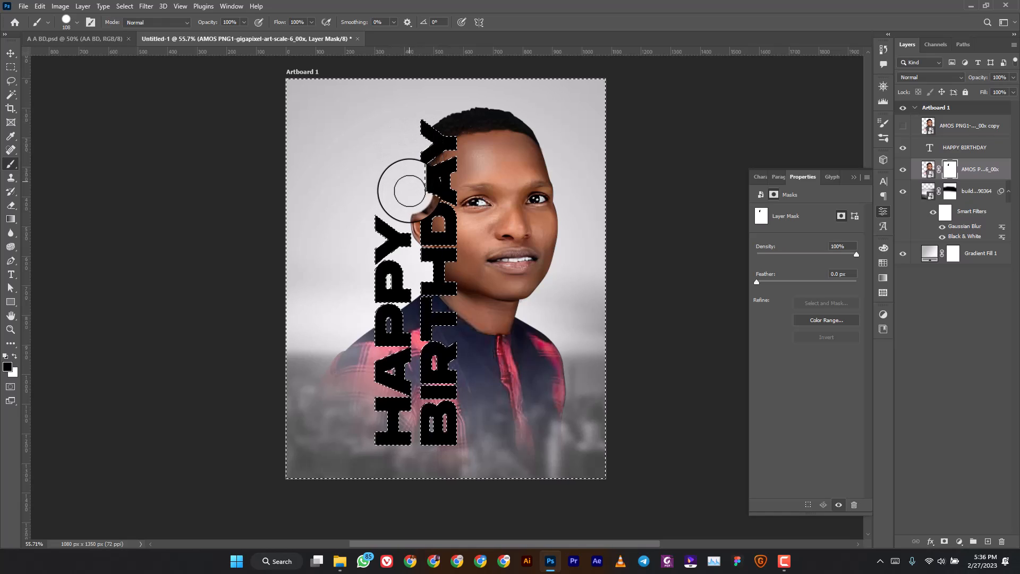
pyautogui.moveTo(409, 190); pyautogui.dragTo(429, 177)
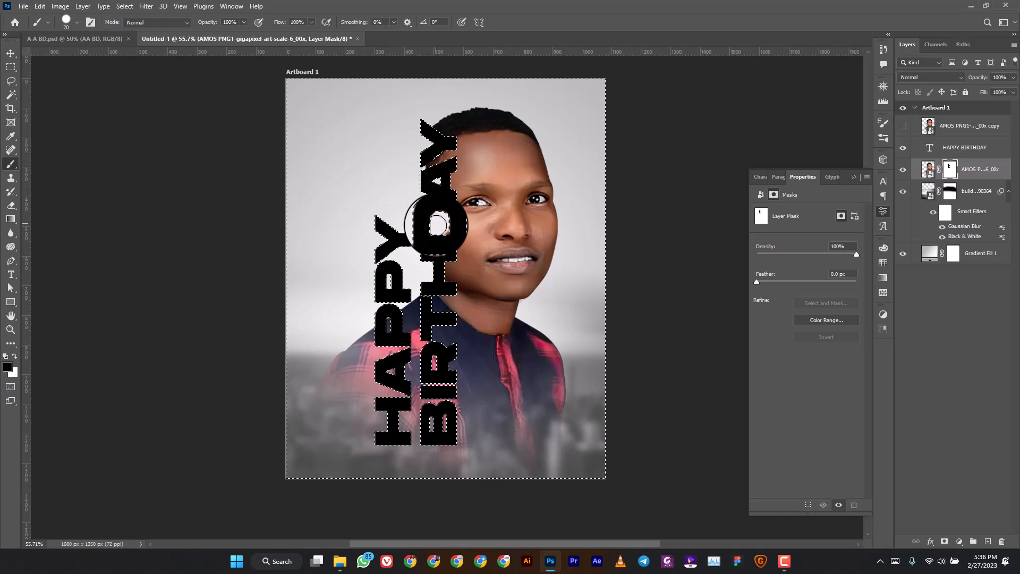
pyautogui.moveTo(428, 232)
pyautogui.mouseDown()
pyautogui.moveTo(419, 269)
pyautogui.moveTo(425, 256)
pyautogui.moveTo(355, 375)
pyautogui.moveTo(370, 434)
pyautogui.moveTo(367, 353)
pyautogui.moveTo(391, 355)
pyautogui.moveTo(396, 448)
pyautogui.moveTo(416, 432)
pyautogui.moveTo(406, 410)
pyautogui.moveTo(421, 391)
pyautogui.moveTo(422, 404)
pyautogui.moveTo(414, 298)
pyautogui.moveTo(433, 101)
pyautogui.mouseUp()
pyautogui.press(']')
pyautogui.press(']')
pyautogui.press(']')
pyautogui.press(']')
pyautogui.press(']')
pyautogui.press(']')
pyautogui.press(']')
pyautogui.press('[')
pyautogui.press('[')
pyautogui.press('[')
pyautogui.press('[')
pyautogui.press('[')
pyautogui.press('[')
pyautogui.hotkey('ctrl', 'd')
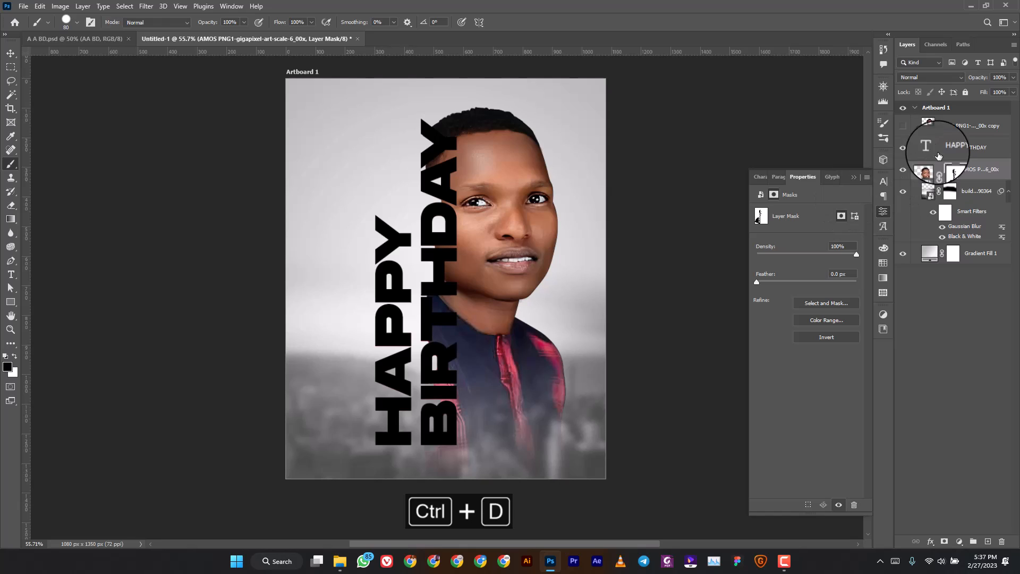
# Show the AMOS copy layer and clip it to the HAPPY BIRTHDAY text layer.
pyautogui.click(903, 127)
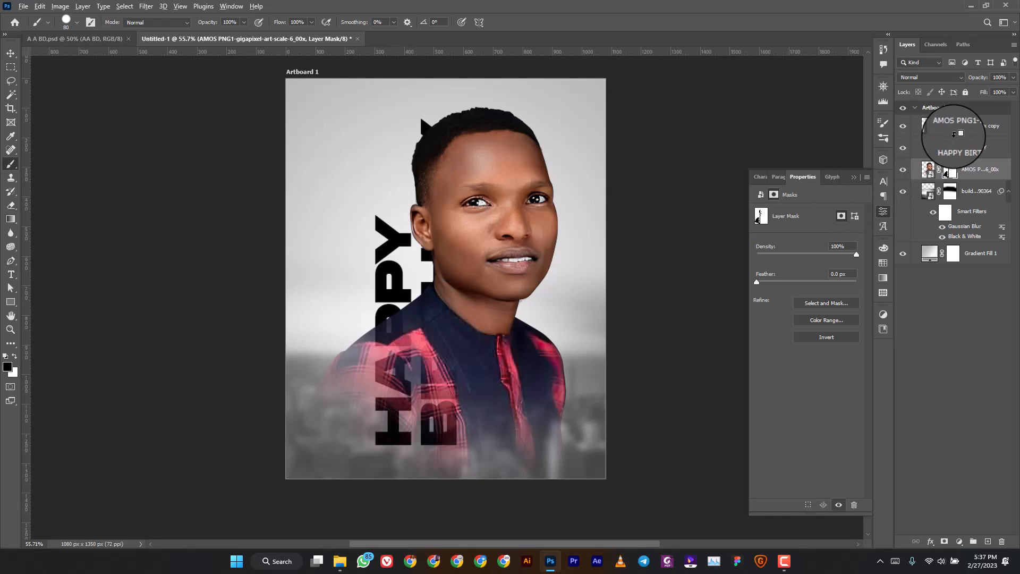
pyautogui.click(955, 133)
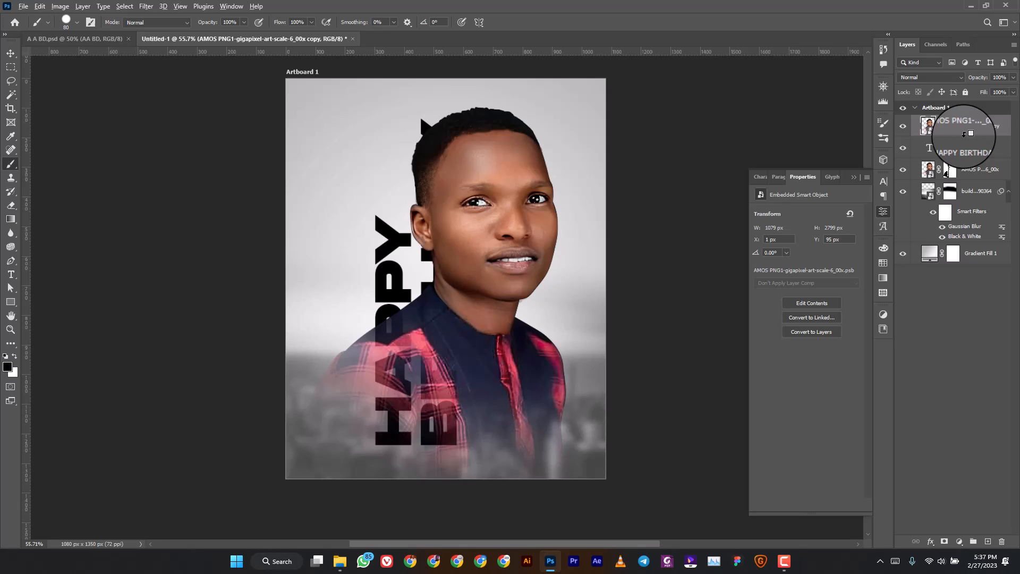
pyautogui.keyDown('alt'); pyautogui.click(964, 134); pyautogui.keyUp('alt')
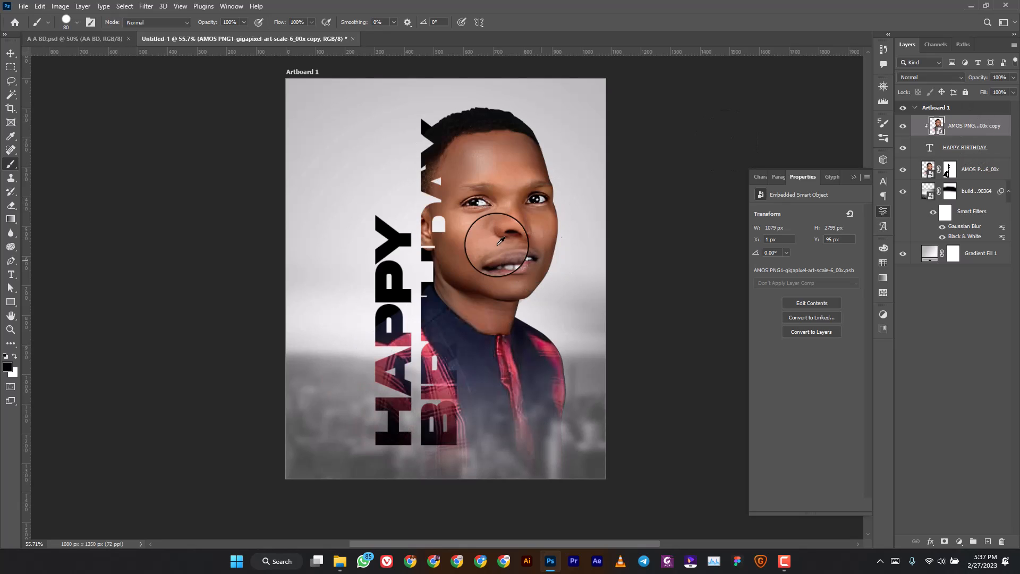
pyautogui.click(992, 154)
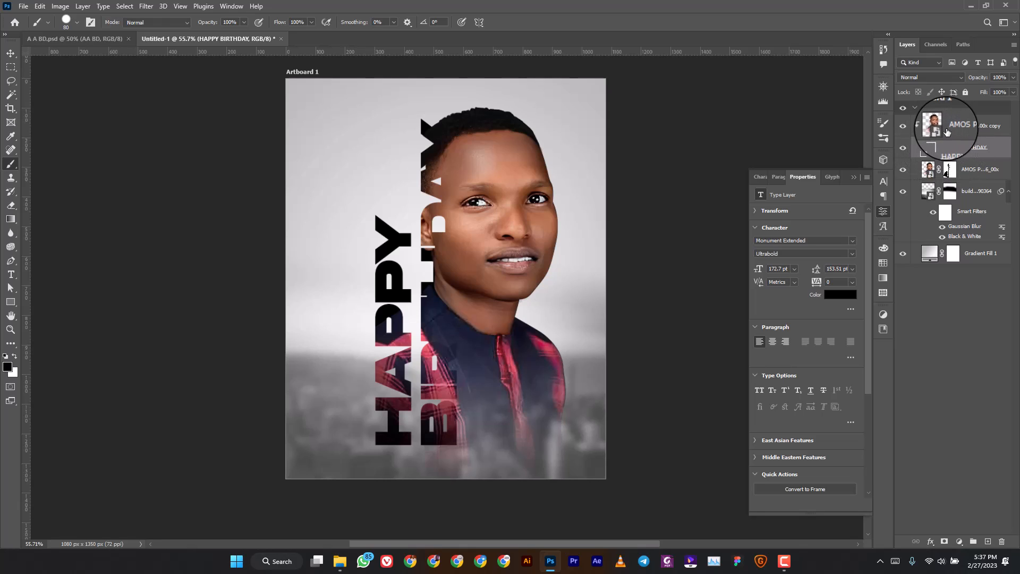
# Give HAPPY BIRTHDAY a 7 px dcdcdc-to-white gradient stroke and enable Drop Shadow.
pyautogui.rightClick(998, 146)
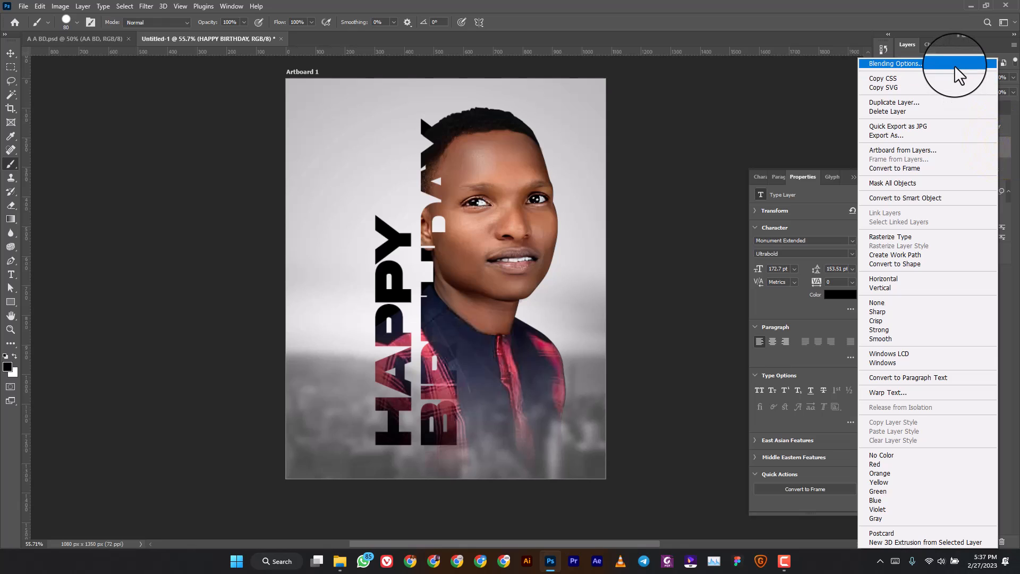
pyautogui.click(953, 66)
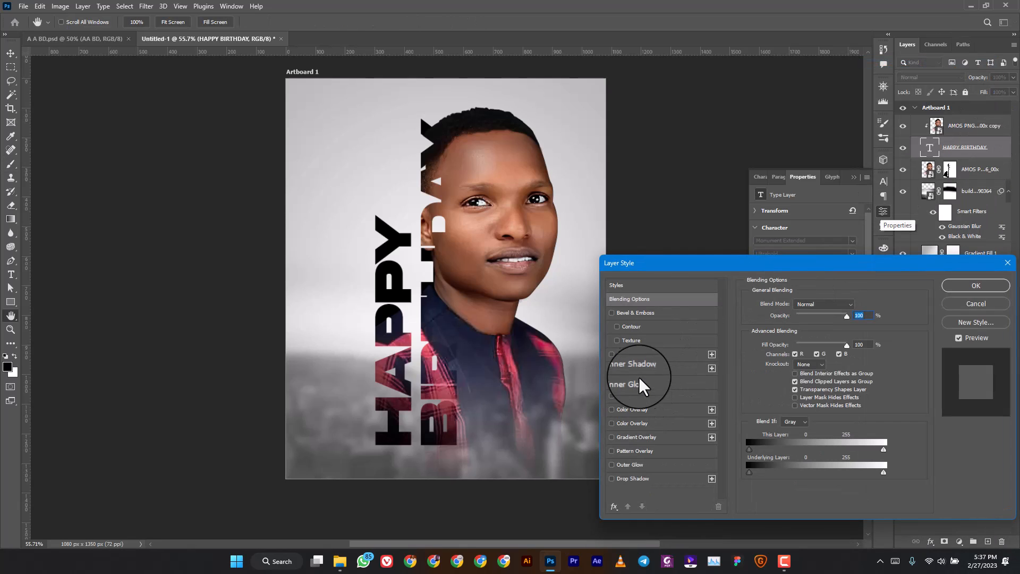
pyautogui.click(638, 353)
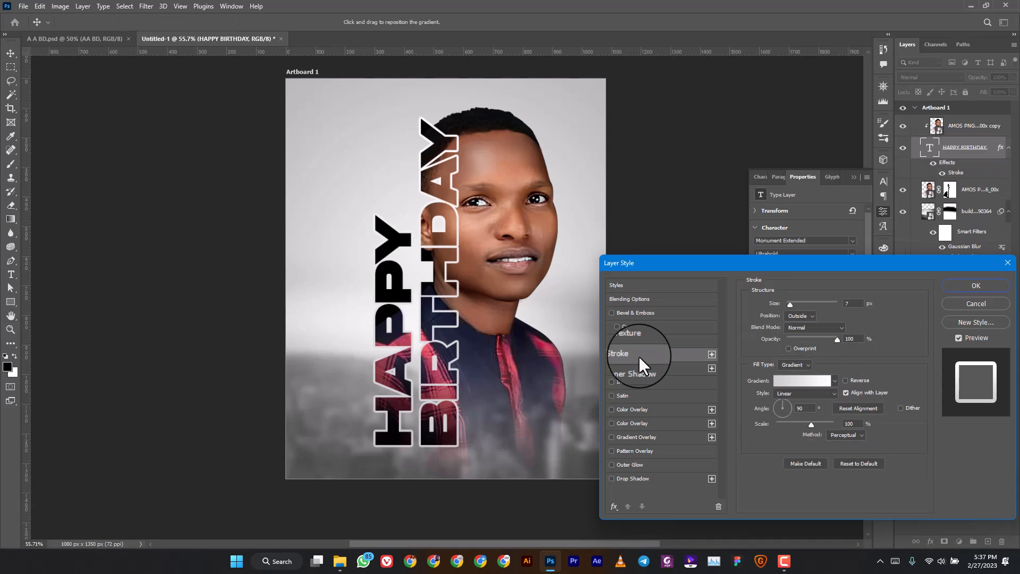
pyautogui.click(804, 380)
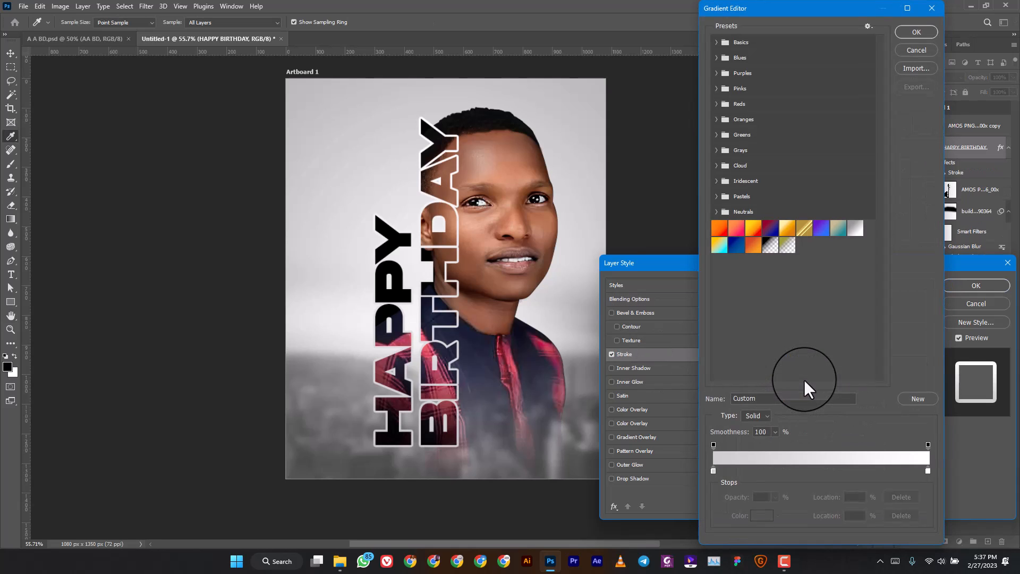
pyautogui.click(712, 470)
pyautogui.click(763, 520)
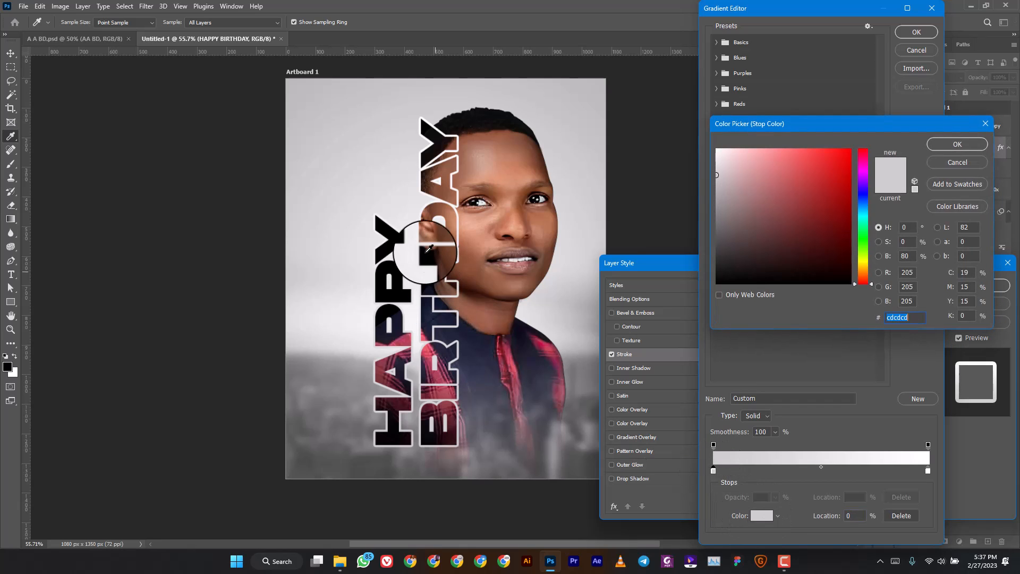
pyautogui.click(367, 180)
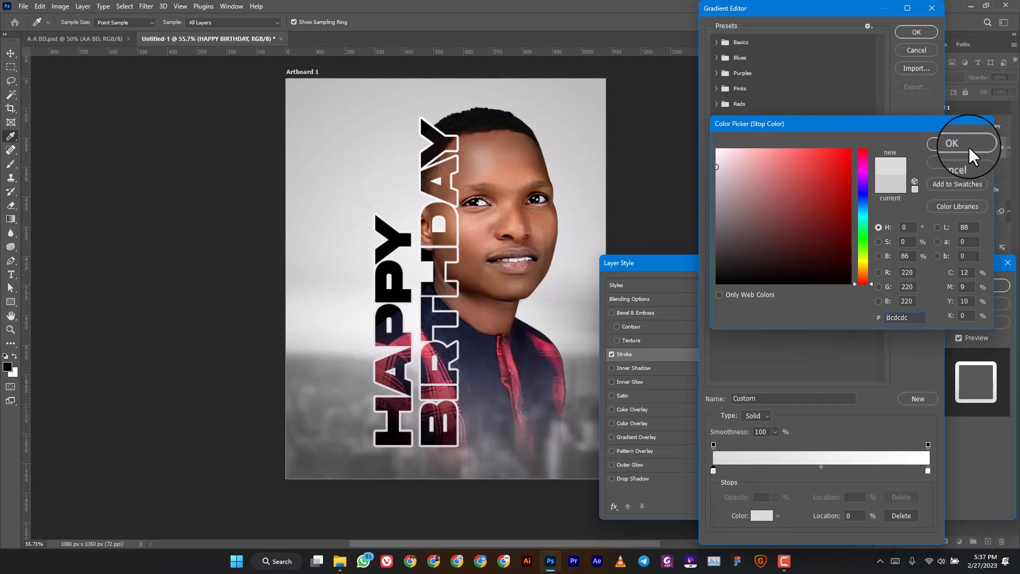
pyautogui.click(967, 147)
pyautogui.doubleClick(929, 473)
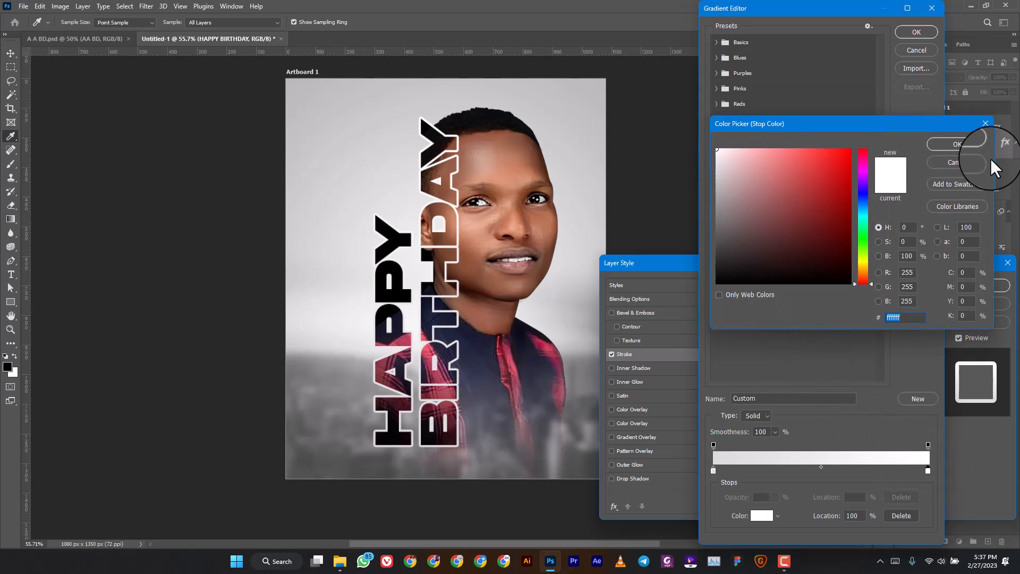
pyautogui.click(976, 146)
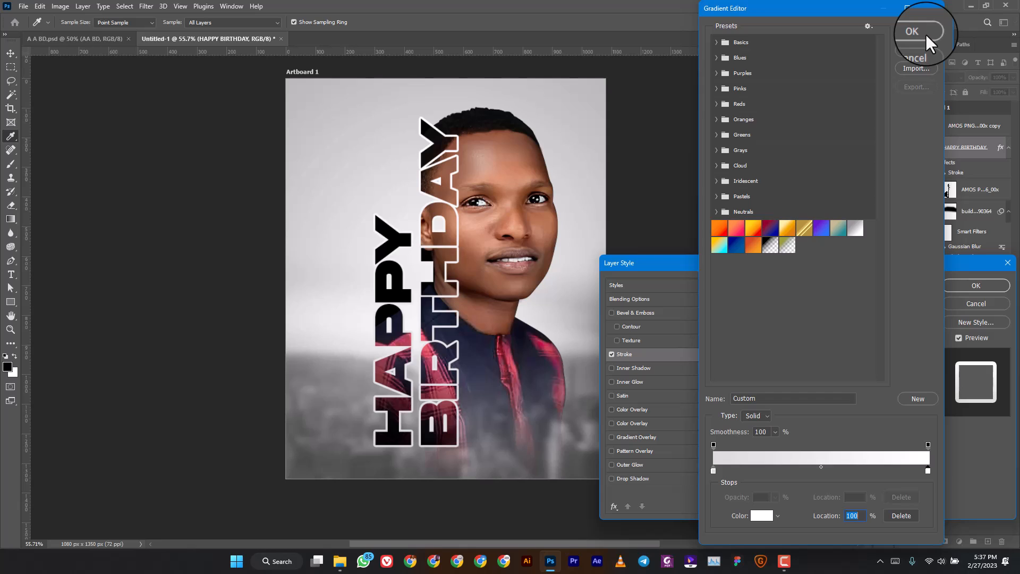
pyautogui.click(925, 34)
pyautogui.click(662, 479)
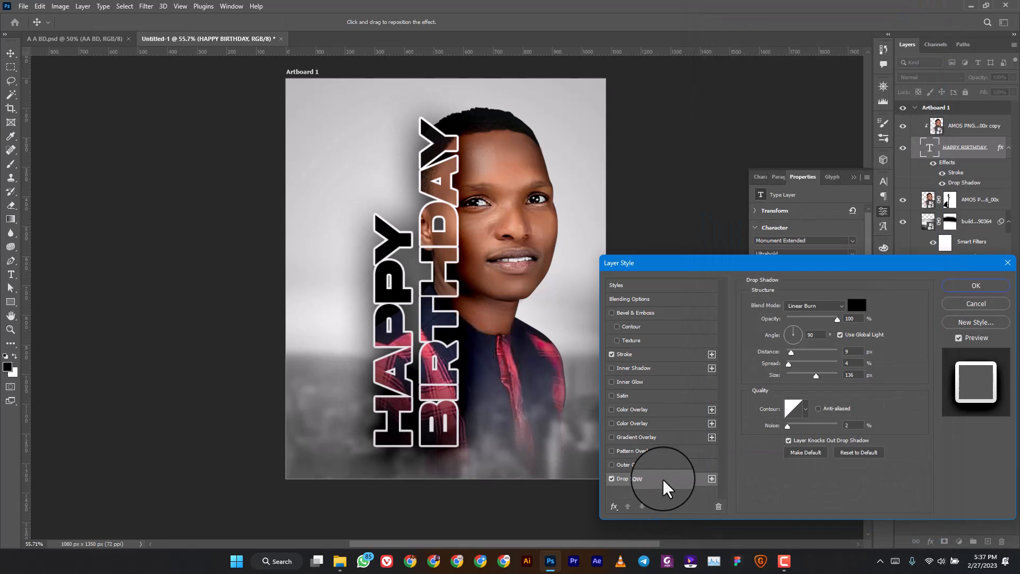
# Set the drop shadow to 19 px distance, 139° angle and 20 px size, and apply the style.
pyautogui.click(799, 376)
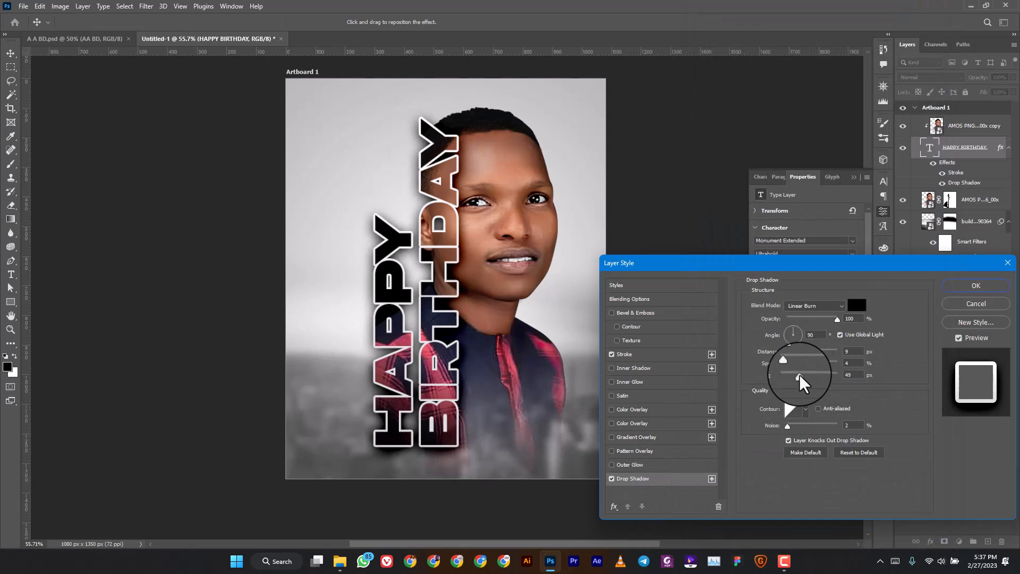
pyautogui.moveTo(799, 375); pyautogui.dragTo(789, 381)
pyautogui.click(797, 353)
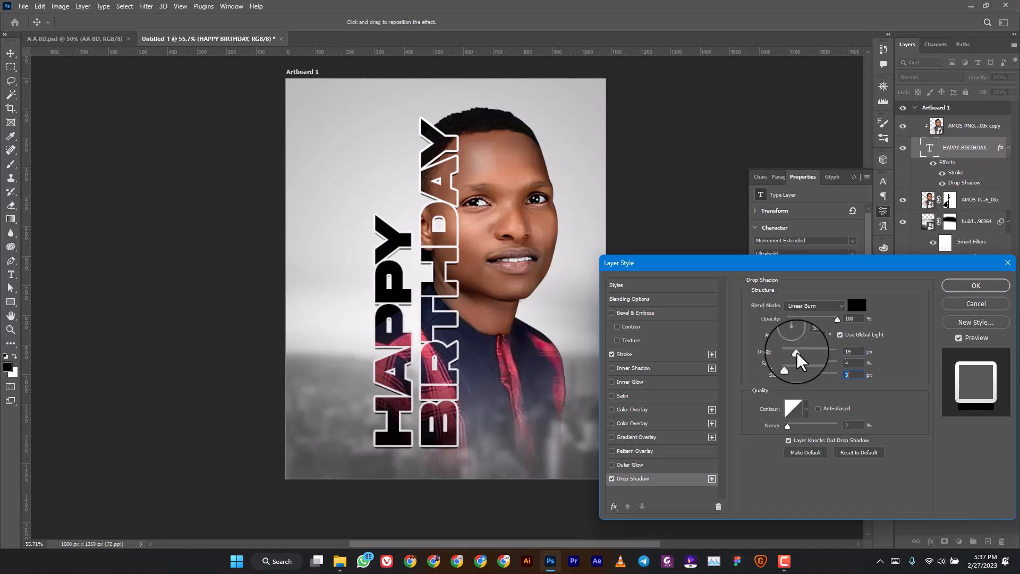
pyautogui.click(796, 353)
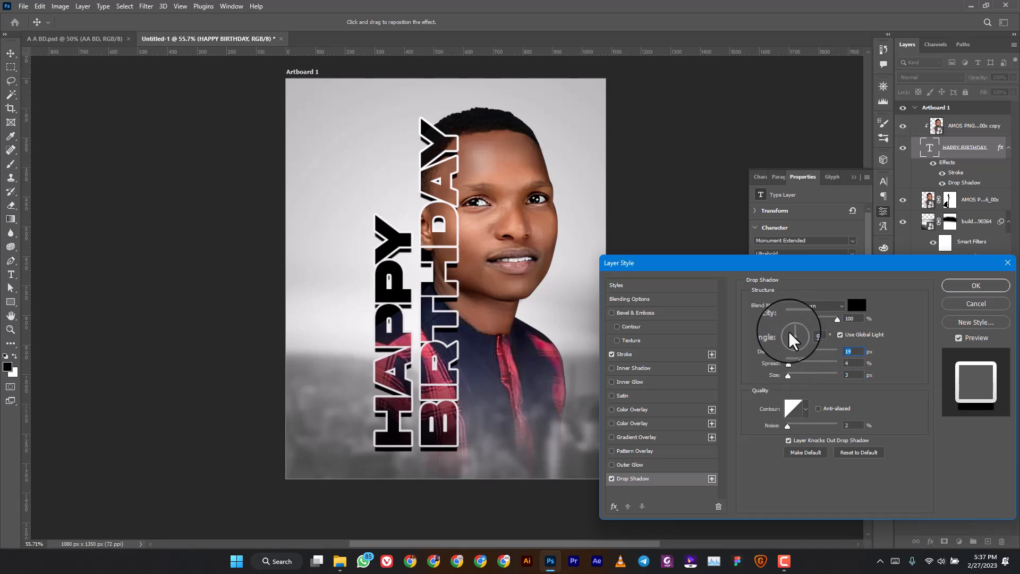
pyautogui.click(789, 331)
pyautogui.moveTo(787, 375)
pyautogui.mouseDown()
pyautogui.moveTo(799, 378)
pyautogui.moveTo(781, 364)
pyautogui.mouseUp()
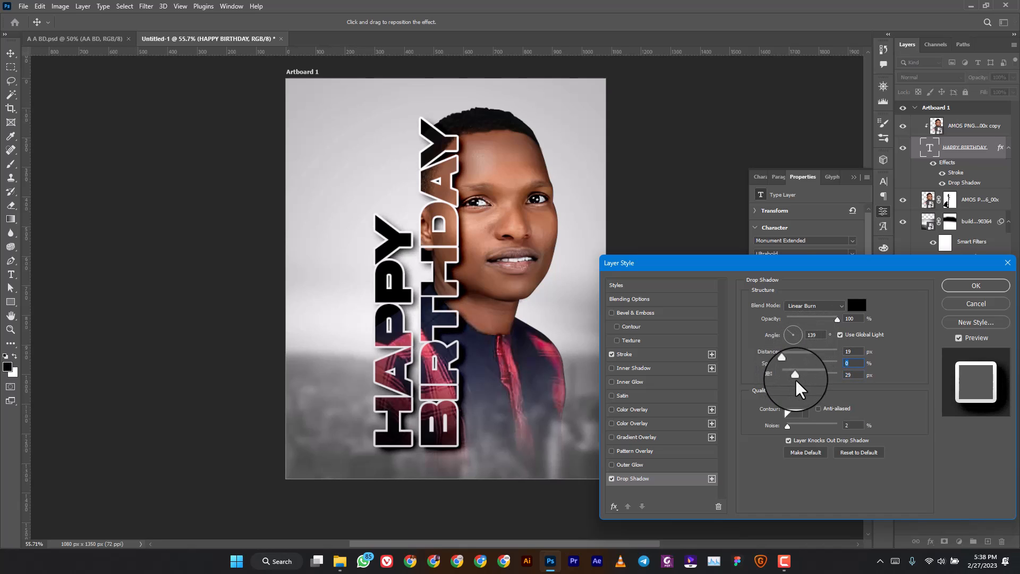
pyautogui.press('Return')
pyautogui.click(967, 127)
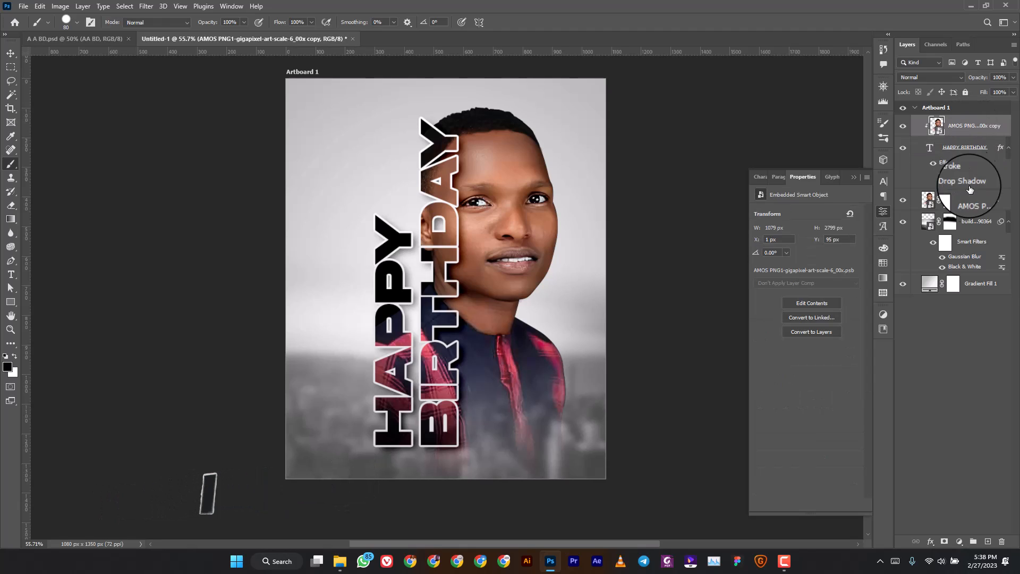
# Group the portrait copy, HAPPY BIRTHDAY text and portrait layers into Group 1 and begin renaming it.
pyautogui.keyDown('shift'); pyautogui.click(975, 208); pyautogui.keyUp('shift')
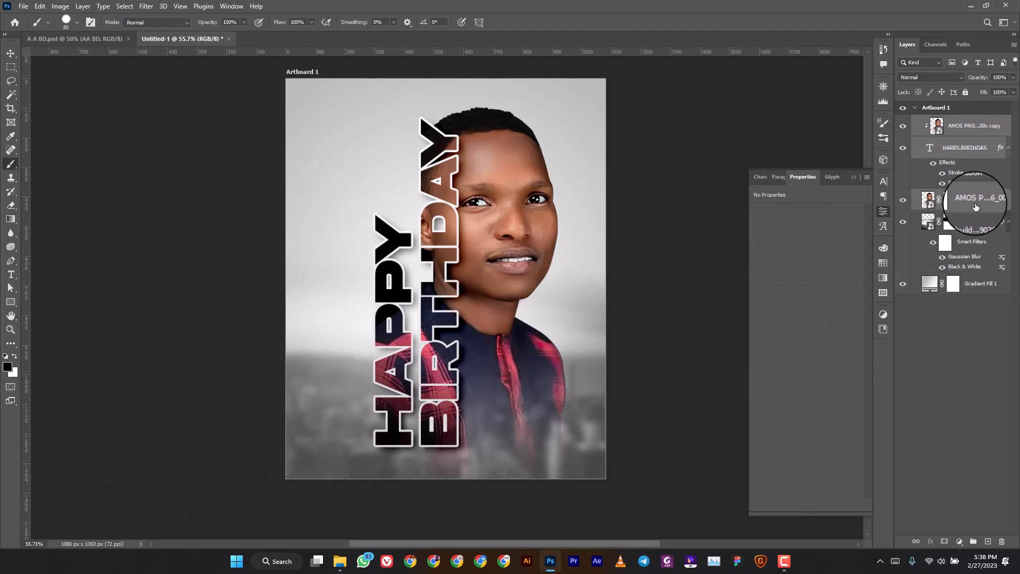
pyautogui.click(973, 542)
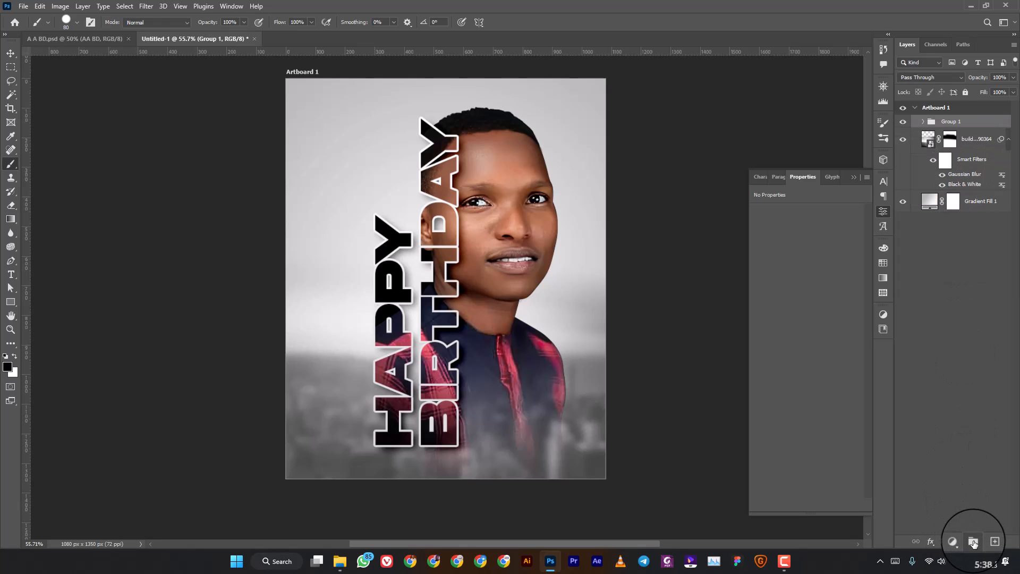
pyautogui.doubleClick(955, 123)
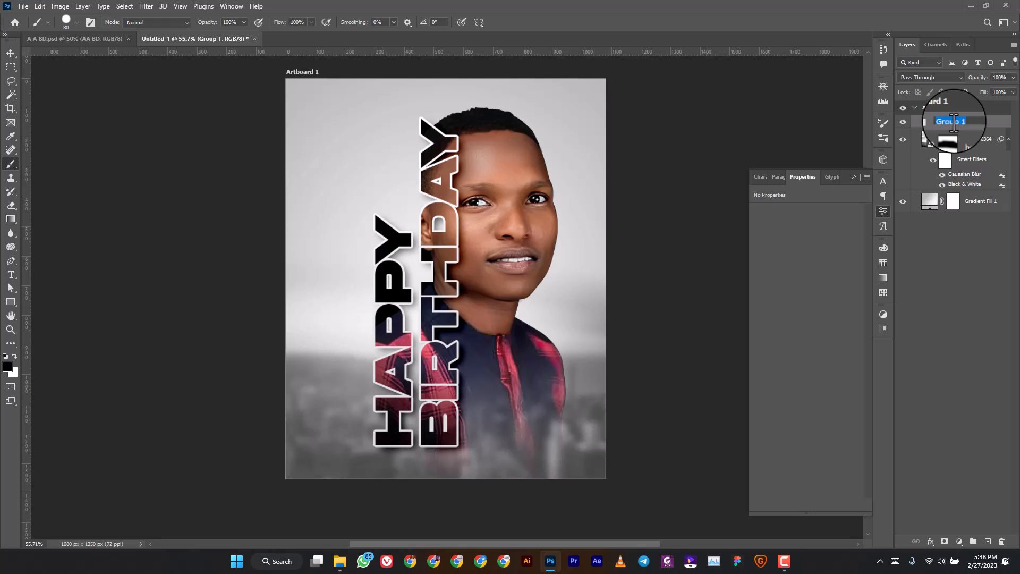
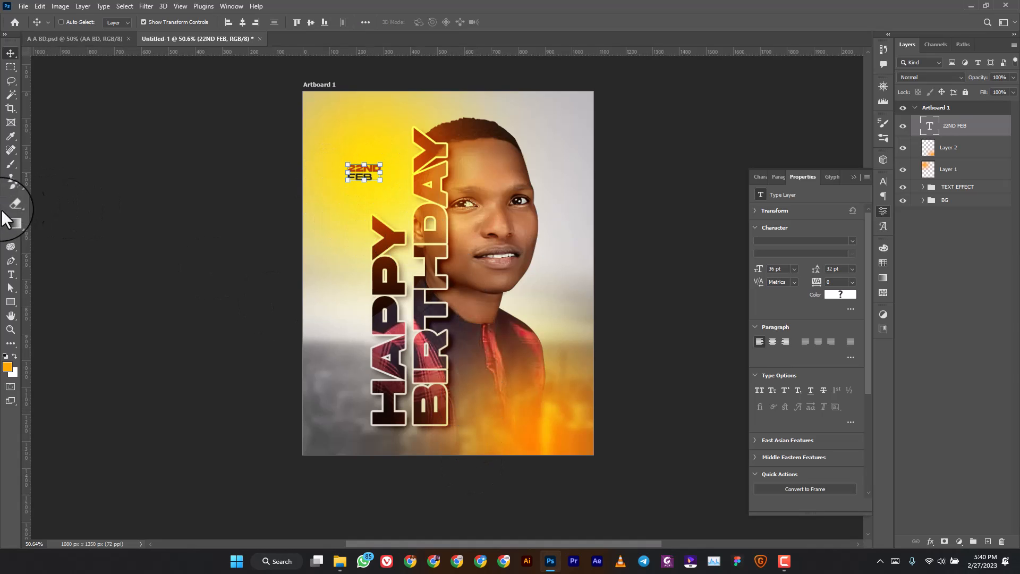
# Add a name text layer below the portrait in Monument Extended Ultrabold.
pyautogui.click(15, 273)
pyautogui.click(478, 394)
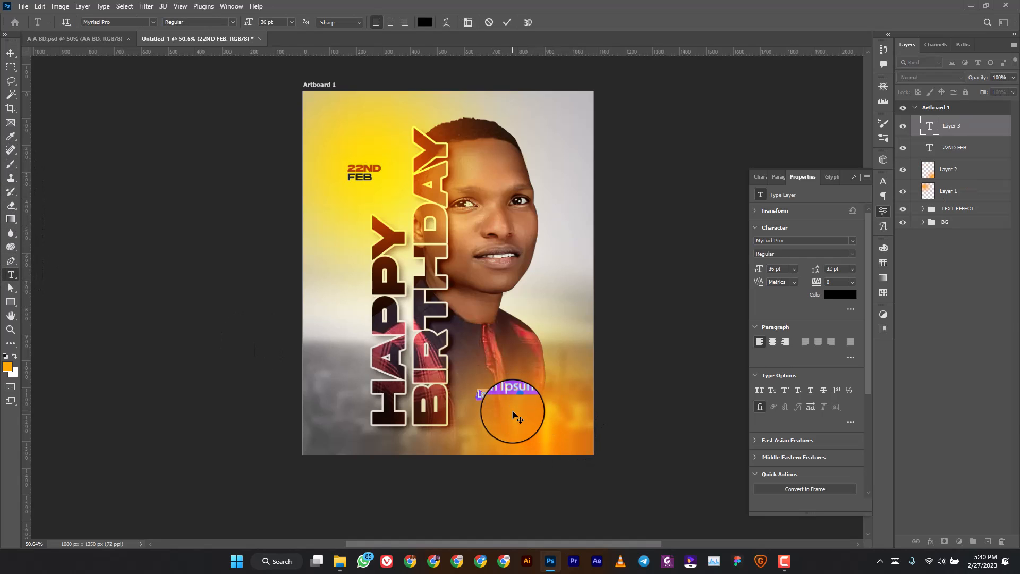
pyautogui.click(852, 241)
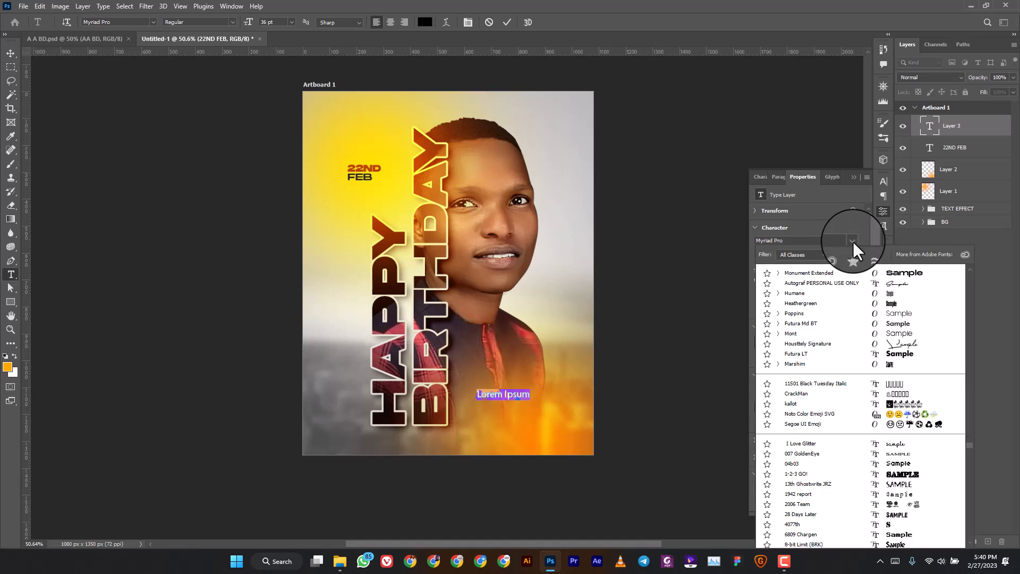
pyautogui.write('MONUMEN')
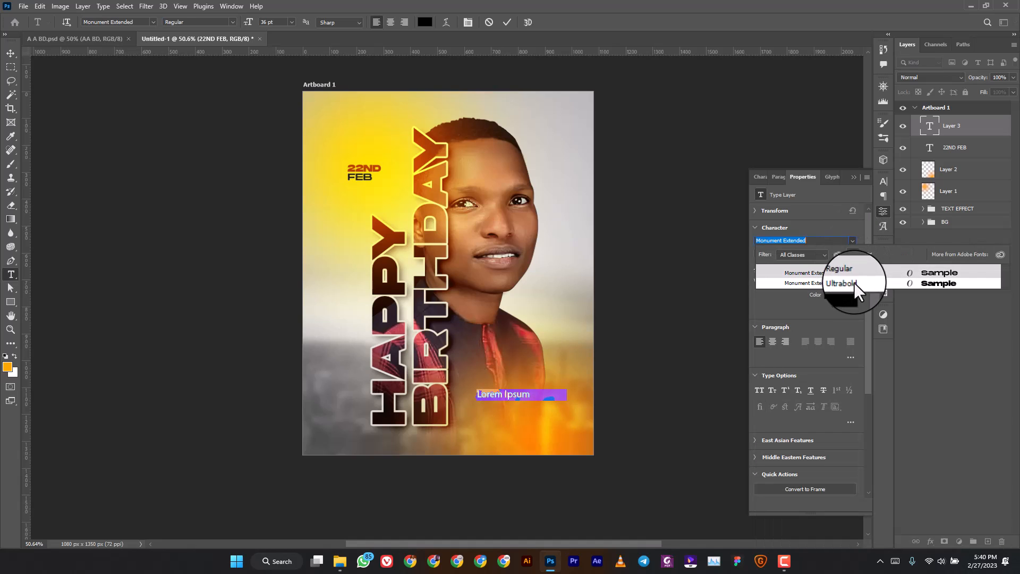
pyautogui.click(854, 284)
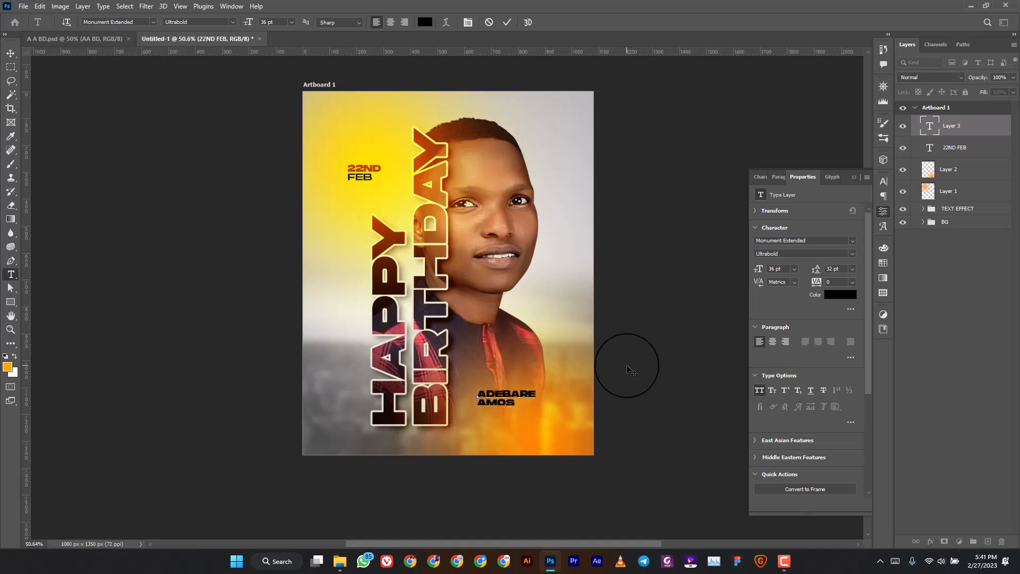
# Set the name's second line to Regular weight and commit the text.
pyautogui.moveTo(515, 403); pyautogui.dragTo(455, 404)
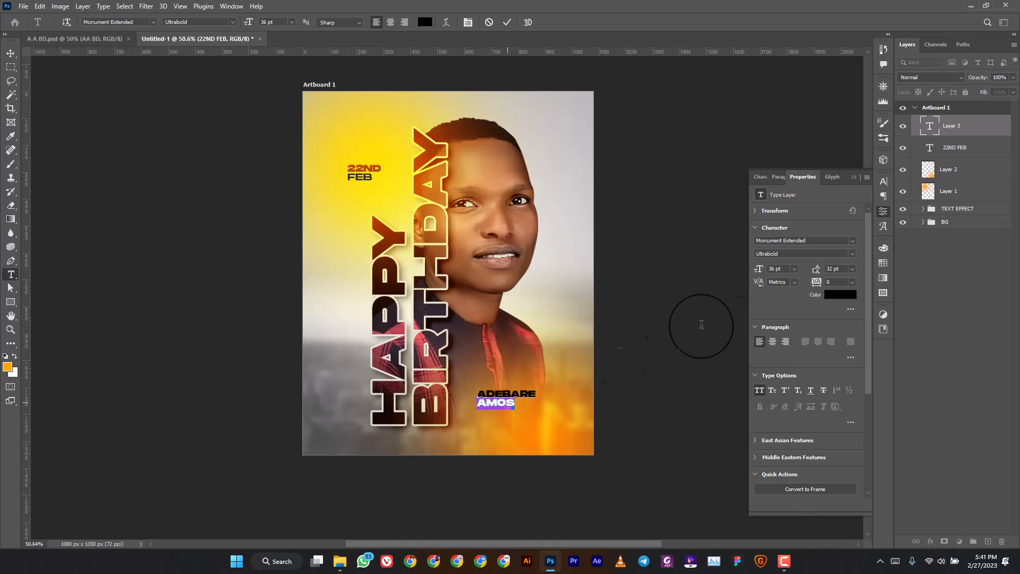
pyautogui.click(850, 253)
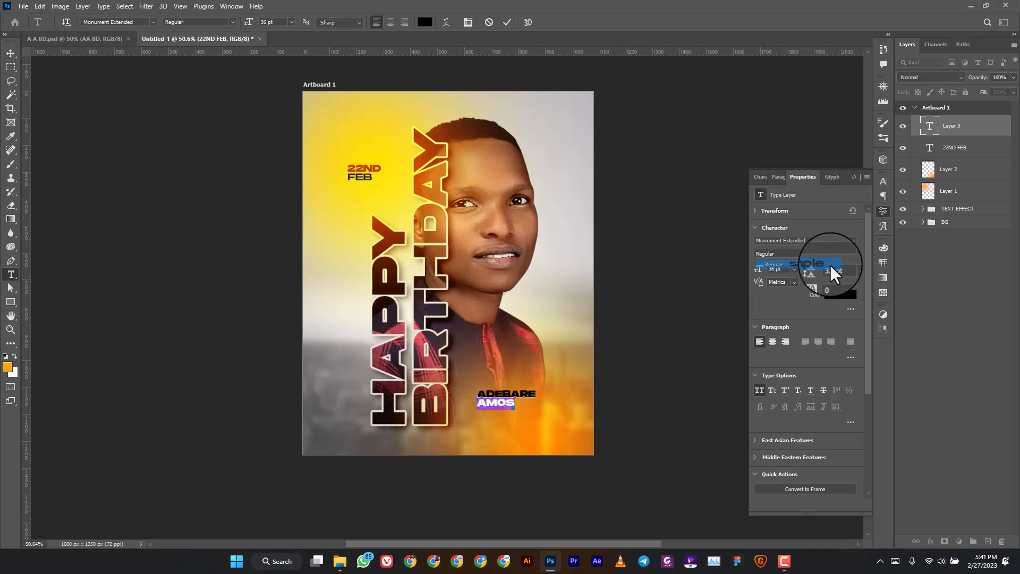
pyautogui.click(830, 264)
pyautogui.click(932, 126)
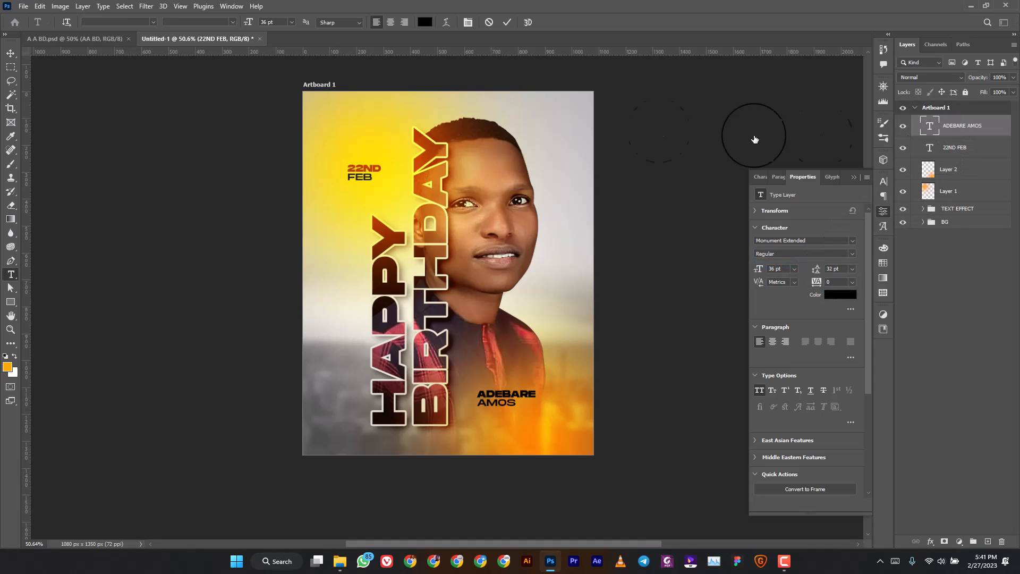
pyautogui.click(11, 55)
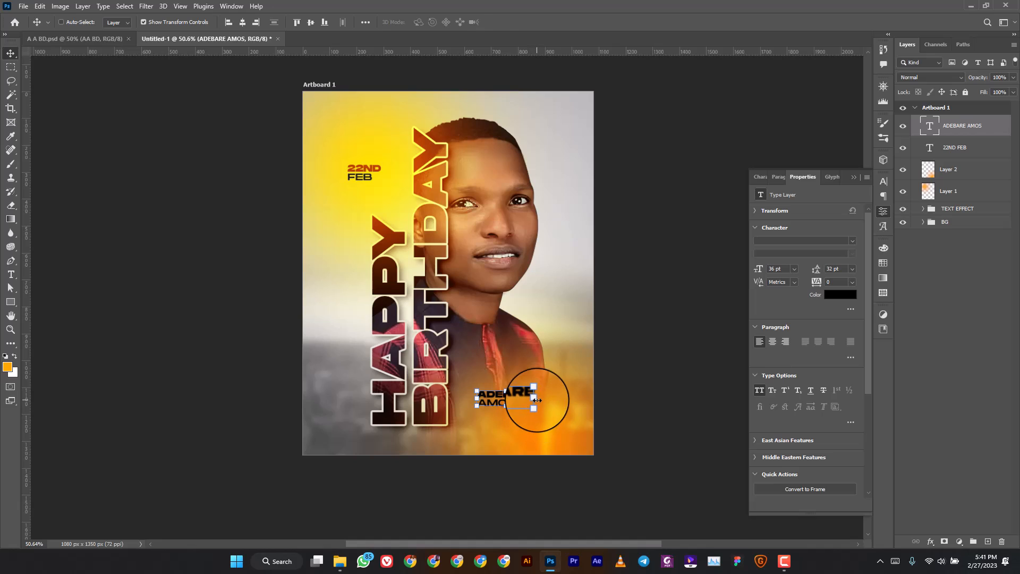
# Scale the name to about 131.7% below the portrait and compare it with the AA BD.psd reference.
pyautogui.moveTo(544, 399); pyautogui.dragTo(521, 409)
pyautogui.click(521, 21)
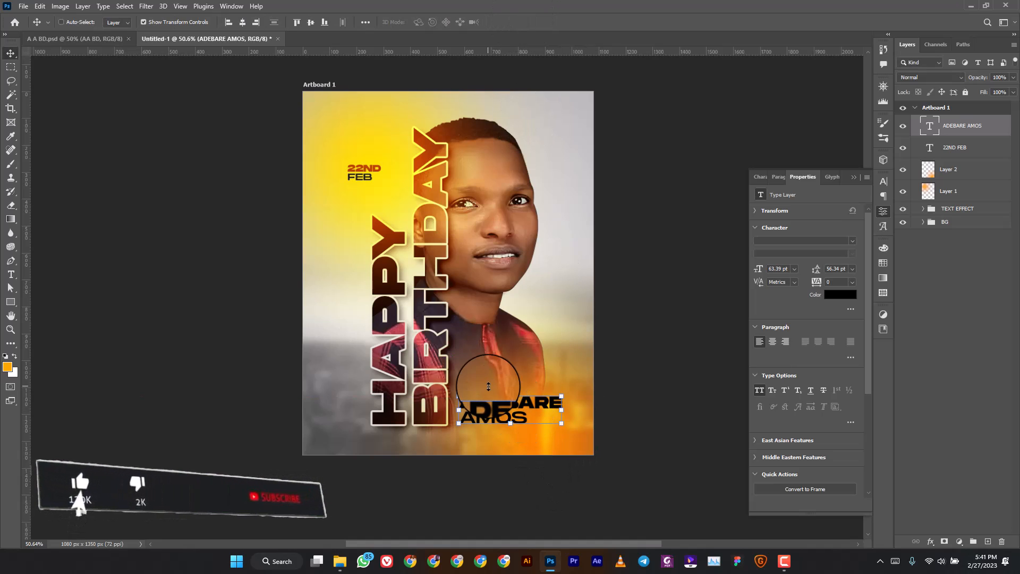
pyautogui.scroll(-1, 307, 352)
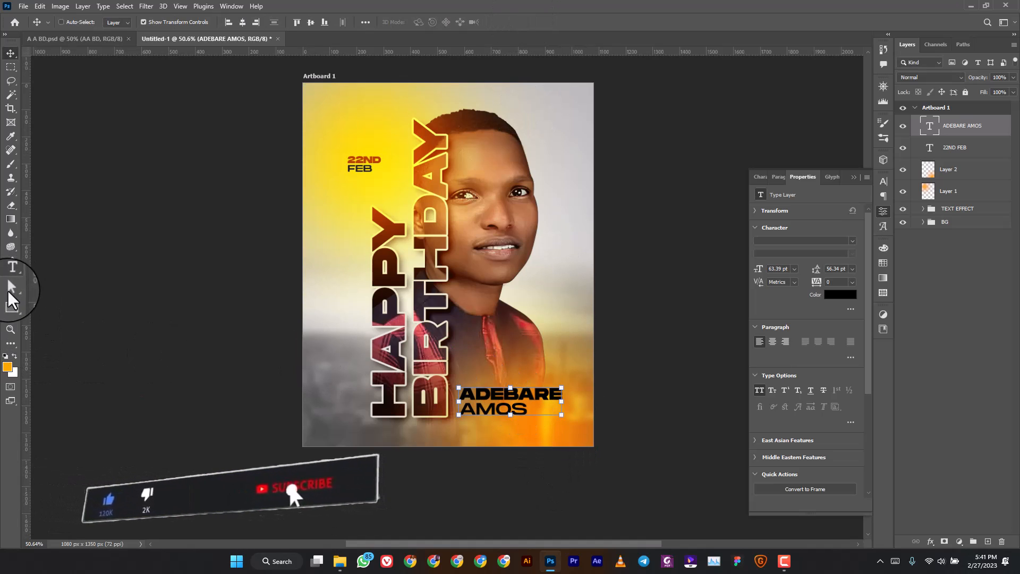
pyautogui.click(85, 39)
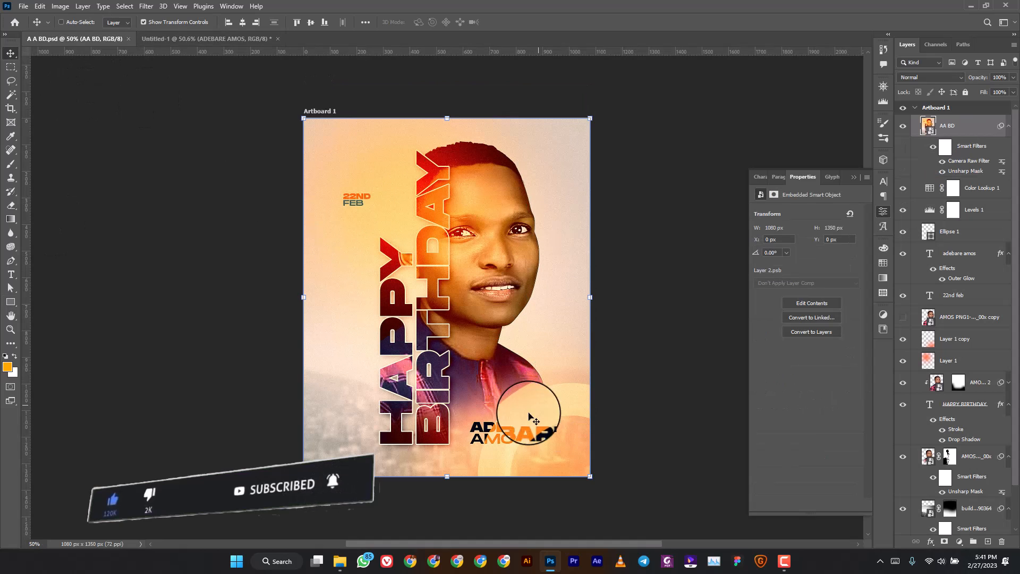
pyautogui.click(227, 39)
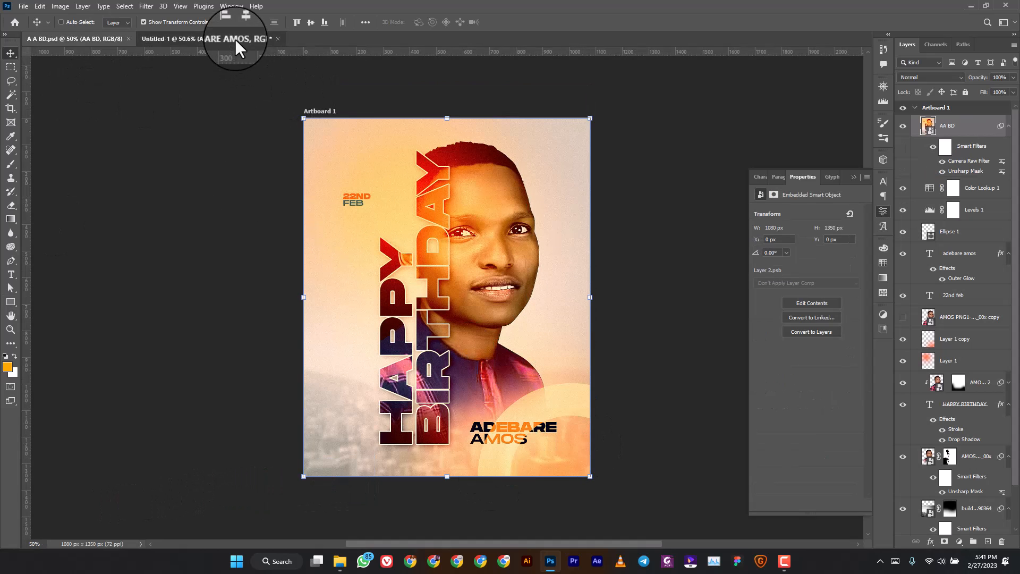
# Draw a large ellipse over the lower right with no fill and an orange stroke.
pyautogui.rightClick(10, 298)
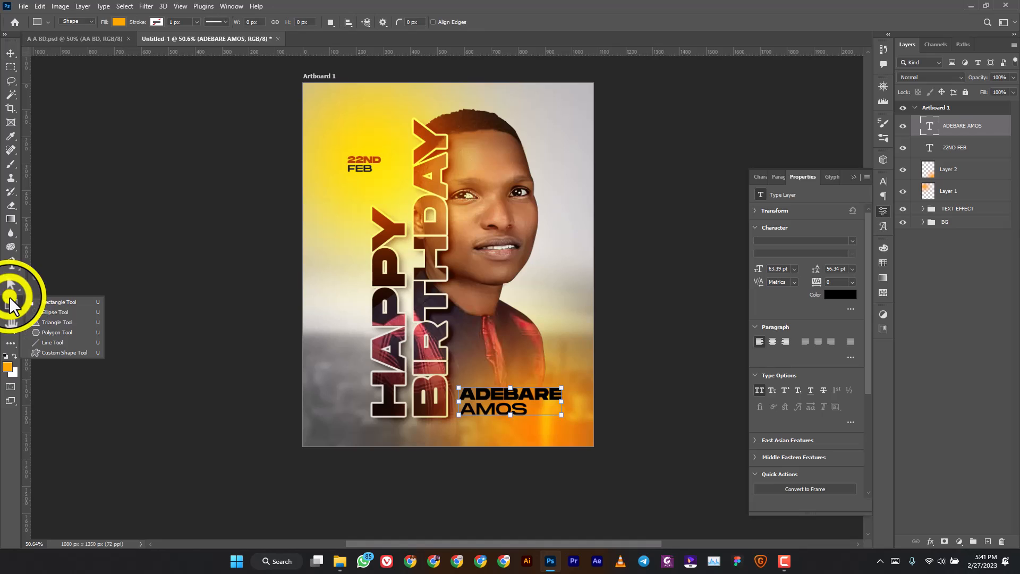
pyautogui.click(49, 312)
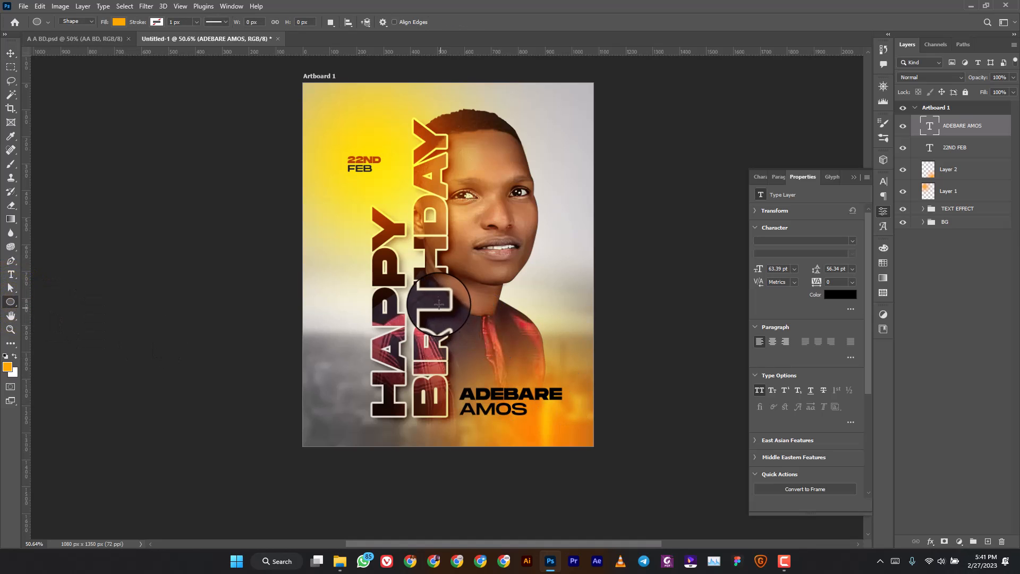
pyautogui.moveTo(438, 301); pyautogui.dragTo(637, 535)
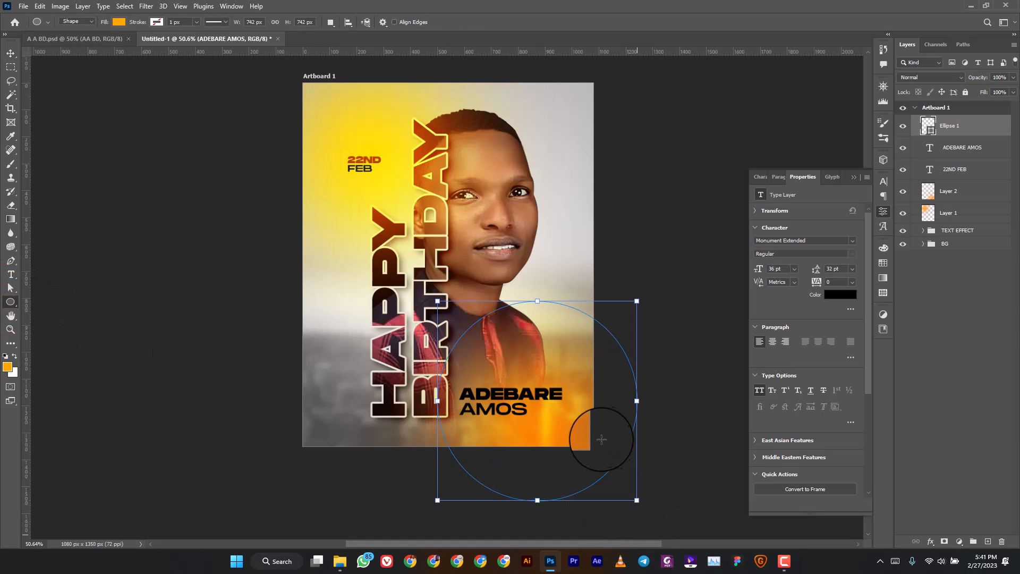
pyautogui.click(785, 288)
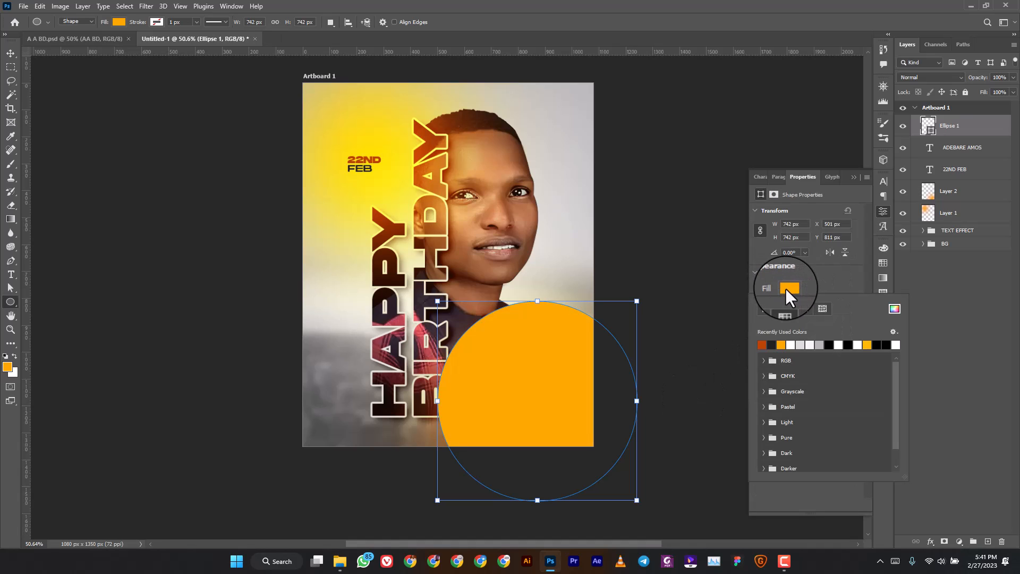
pyautogui.click(766, 311)
pyautogui.click(805, 285)
pyautogui.click(784, 305)
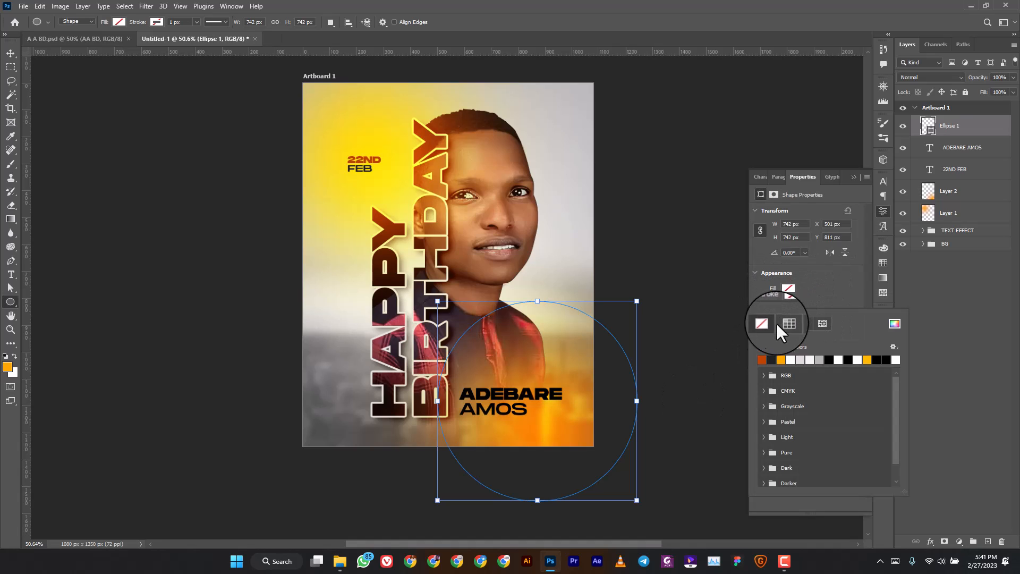
pyautogui.click(780, 360)
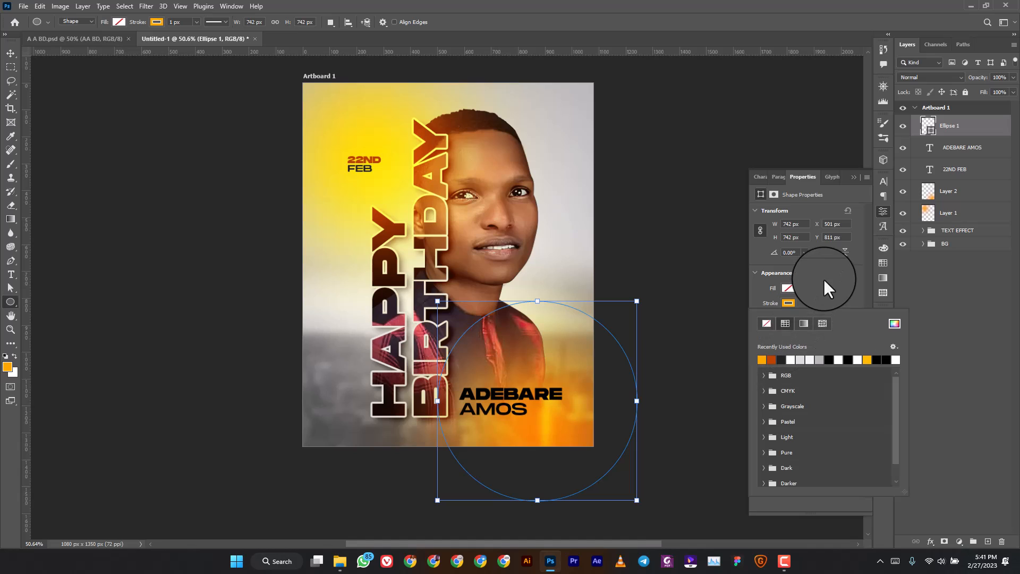
# Thicken the stroke to 110.77 px and move the ring down-right off the corner.
pyautogui.click(823, 279)
pyautogui.click(814, 311)
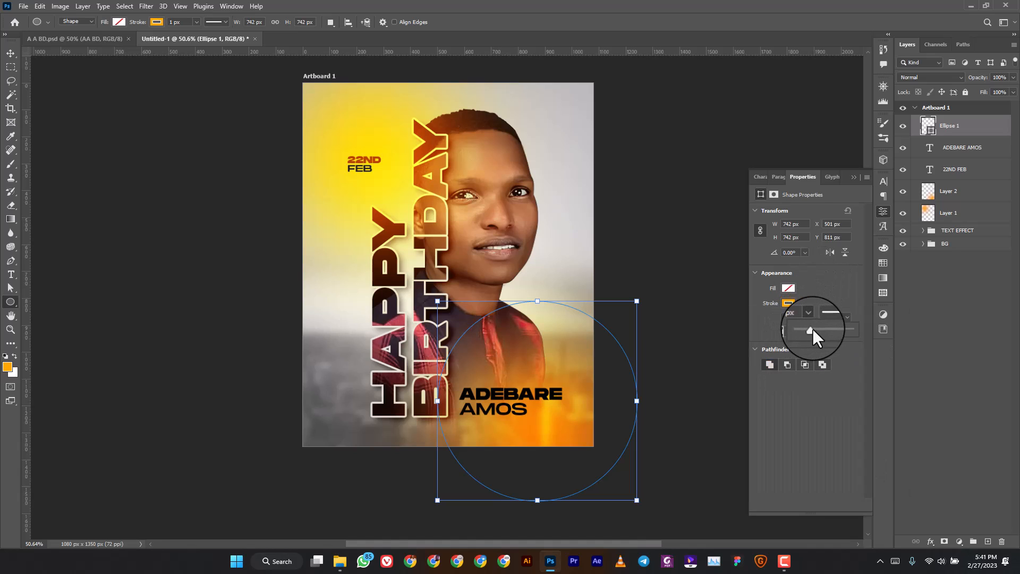
pyautogui.moveTo(812, 329); pyautogui.dragTo(842, 329)
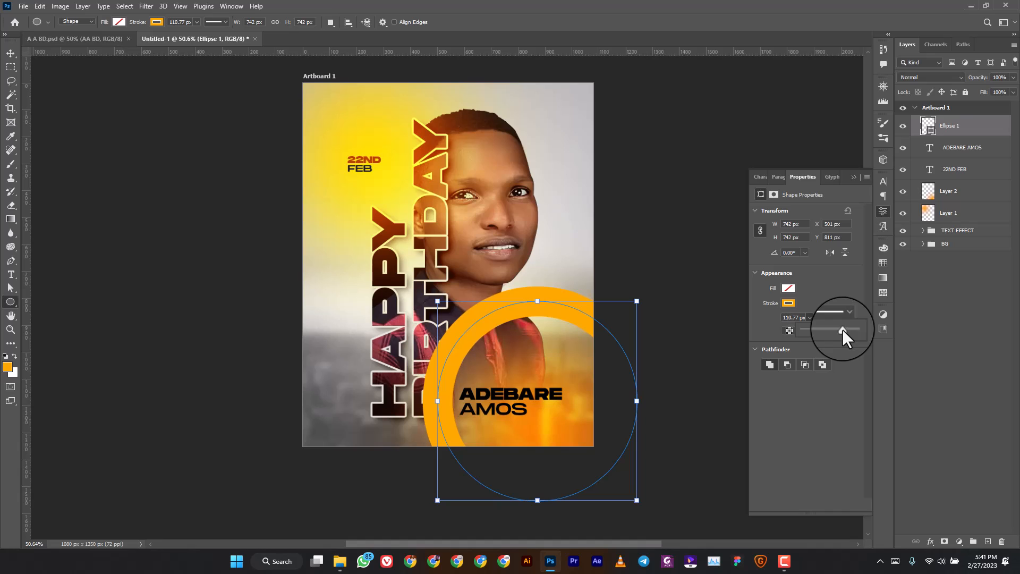
pyautogui.click(949, 127)
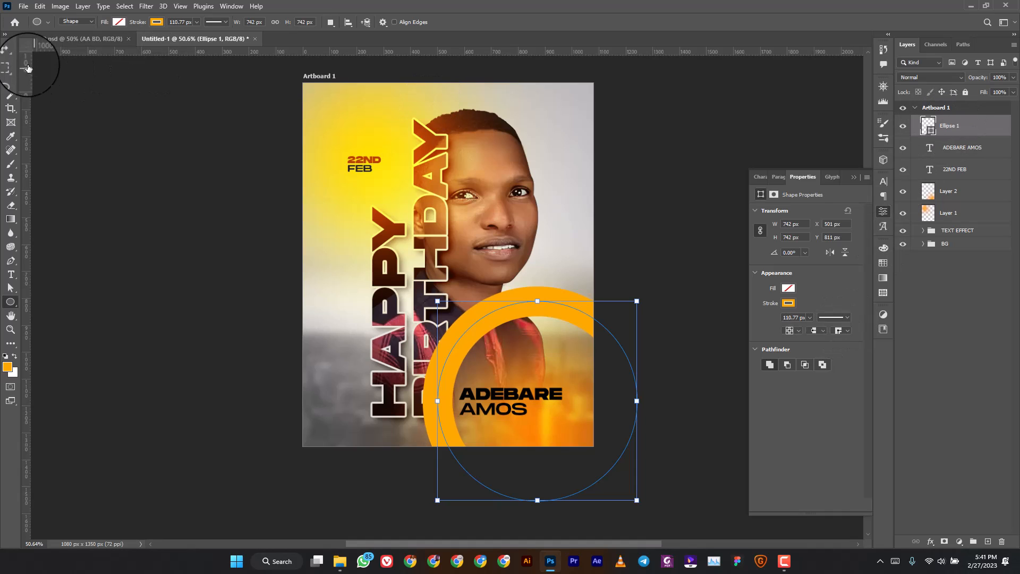
pyautogui.click(10, 53)
pyautogui.moveTo(536, 327); pyautogui.dragTo(570, 398)
pyautogui.click(930, 77)
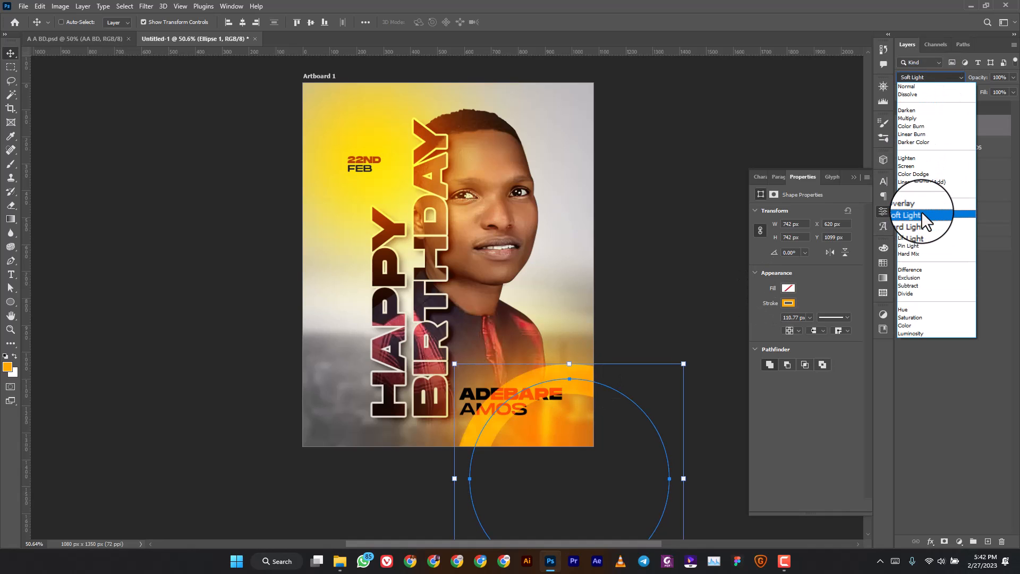
# Set the ring layer to Screen blending, keeping opacity at 100%.
pyautogui.click(926, 167)
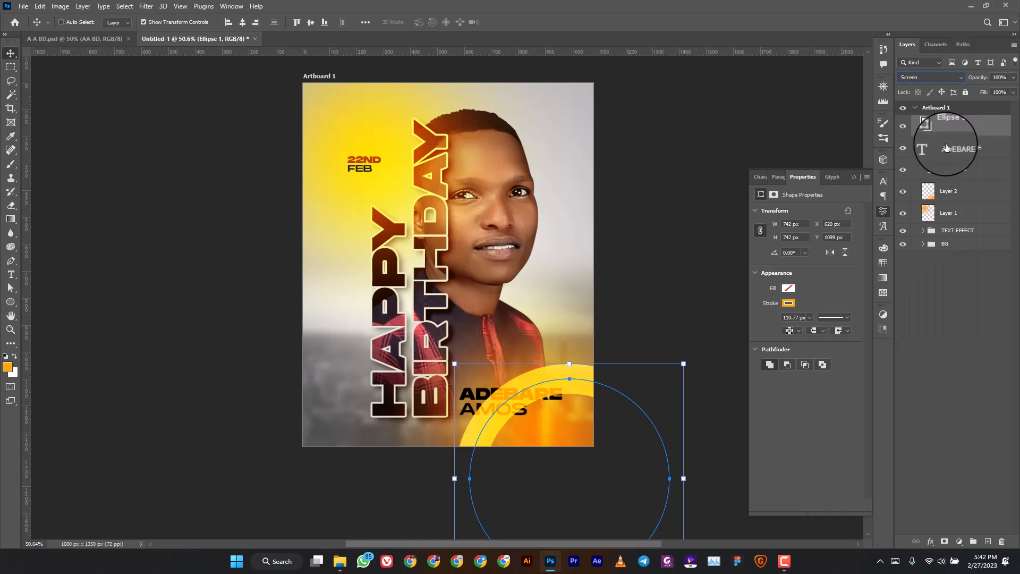
pyautogui.click(969, 79)
pyautogui.moveTo(970, 83); pyautogui.dragTo(998, 85)
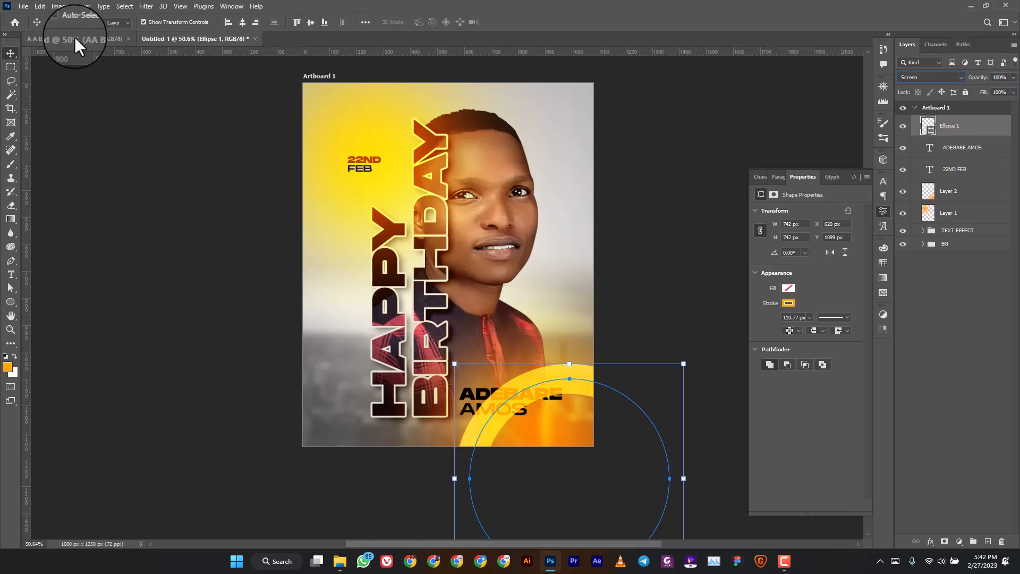
pyautogui.click(949, 304)
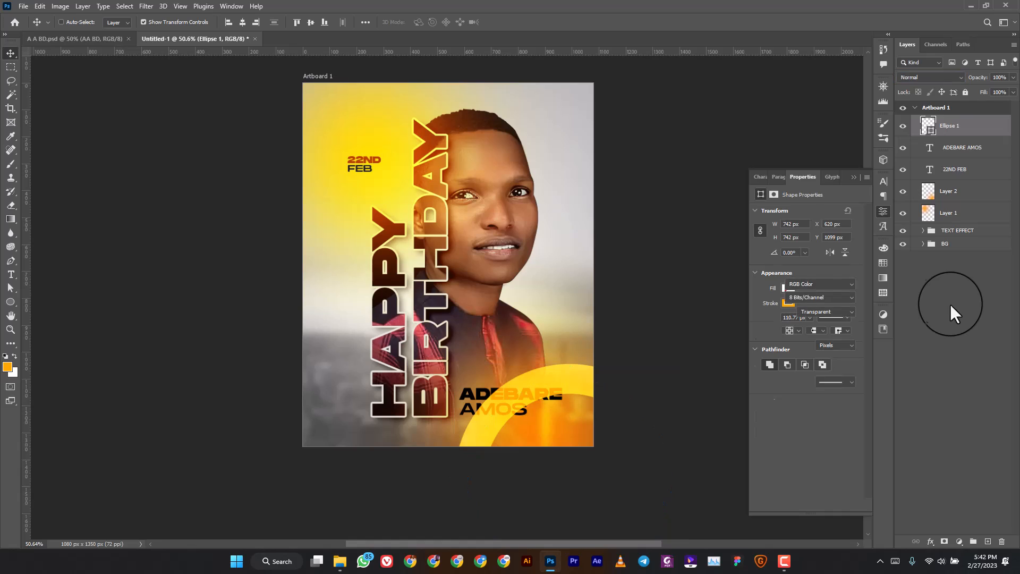
pyautogui.click(939, 125)
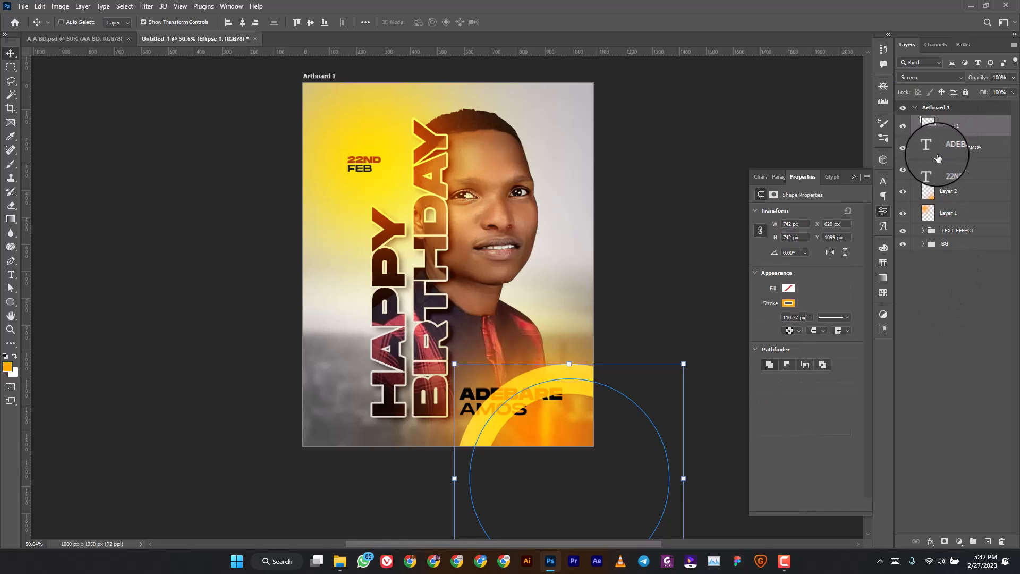
# Try a white stroke on the ring while keeping the Screen blend mode.
pyautogui.click(784, 301)
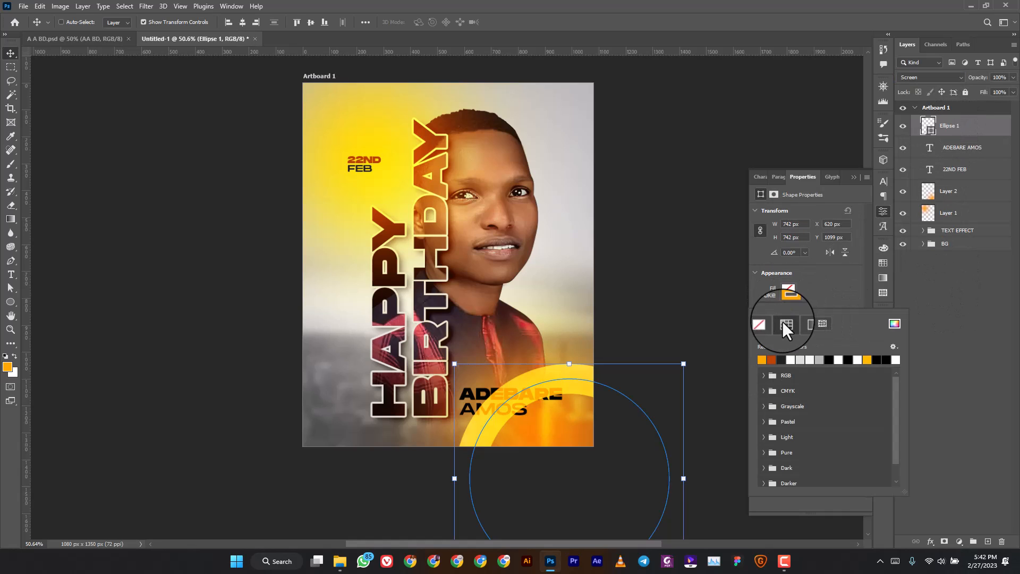
pyautogui.click(799, 360)
pyautogui.click(936, 84)
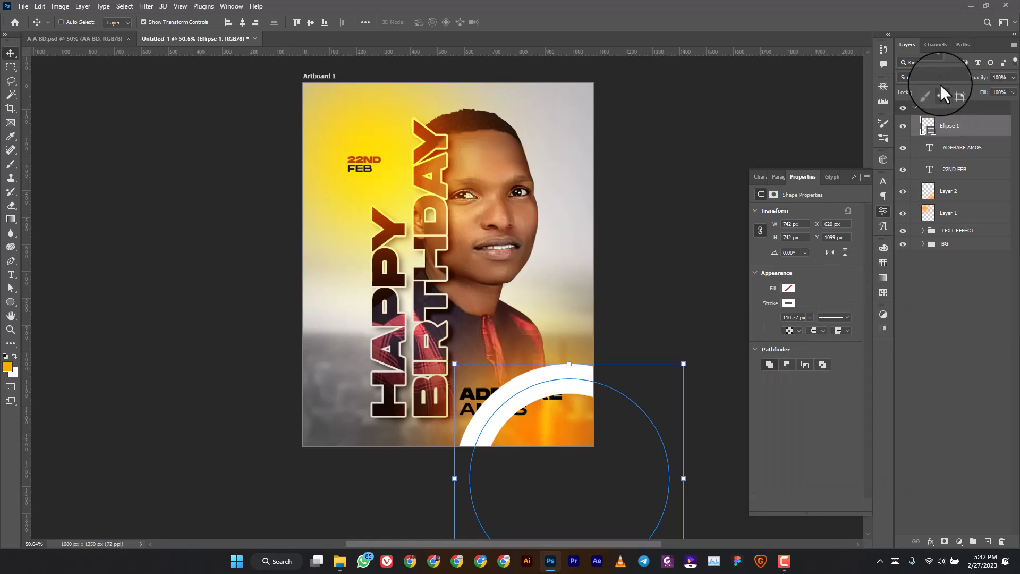
pyautogui.click(930, 77)
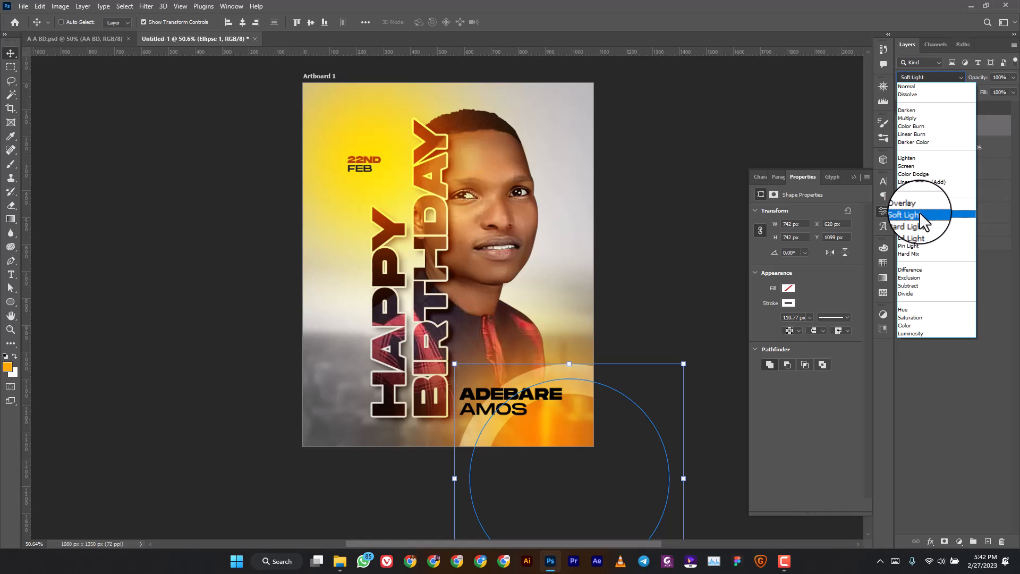
pyautogui.click(935, 165)
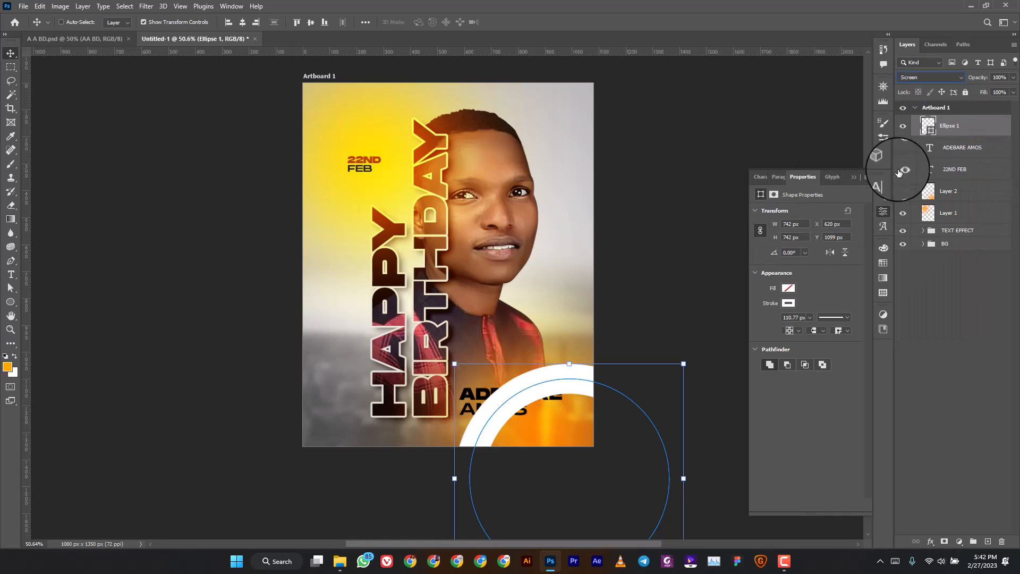
# Recolour the ring's stroke brown-orange and nudge it slightly left.
pyautogui.click(788, 303)
pyautogui.click(781, 360)
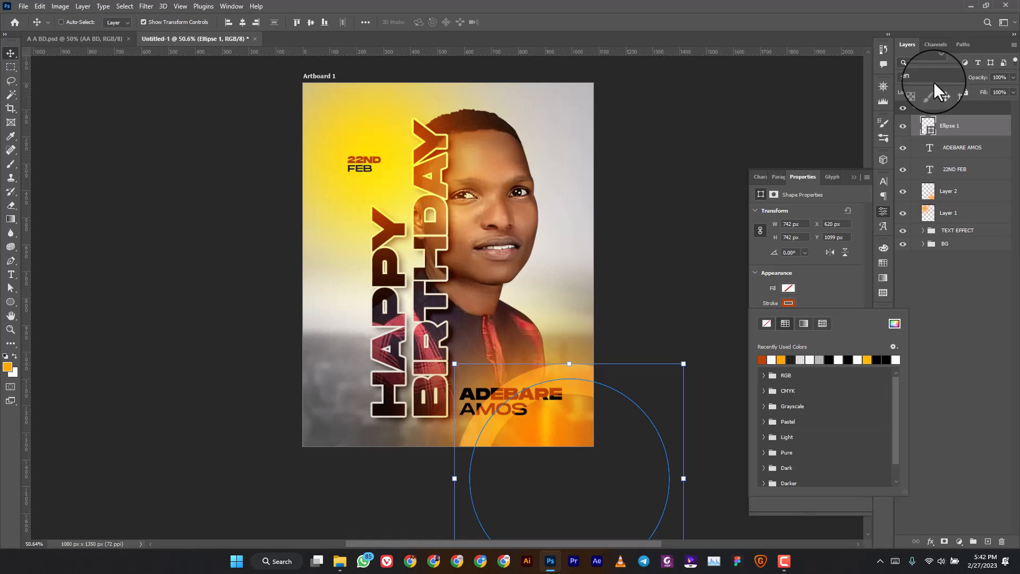
pyautogui.moveTo(585, 386); pyautogui.dragTo(584, 390)
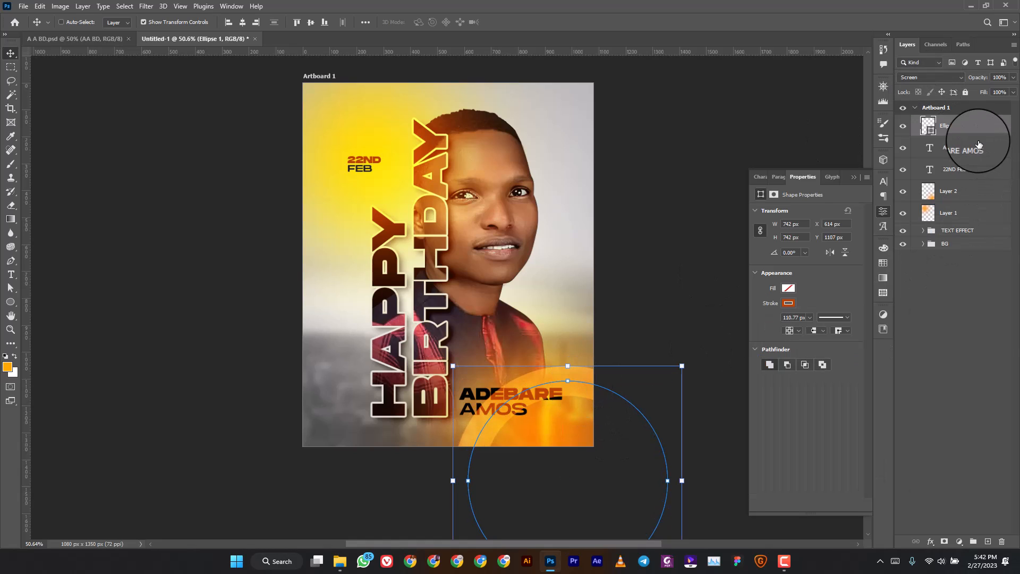
pyautogui.click(954, 318)
pyautogui.scroll(-3, 508, 381)
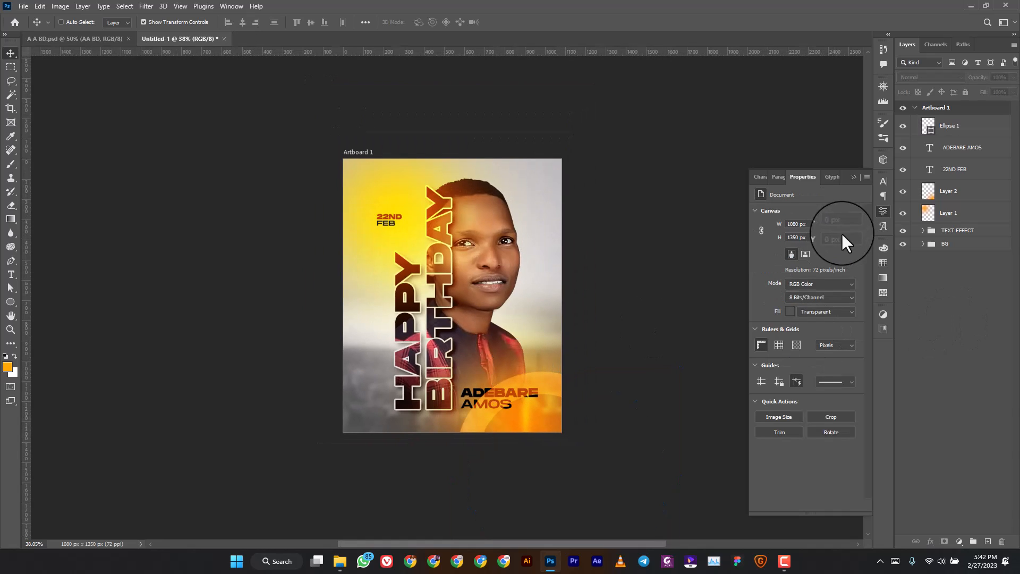
# Shift the TEXT EFFECT group slightly right and add a Color Lookup layer above Ellipse 1.
pyautogui.click(911, 230)
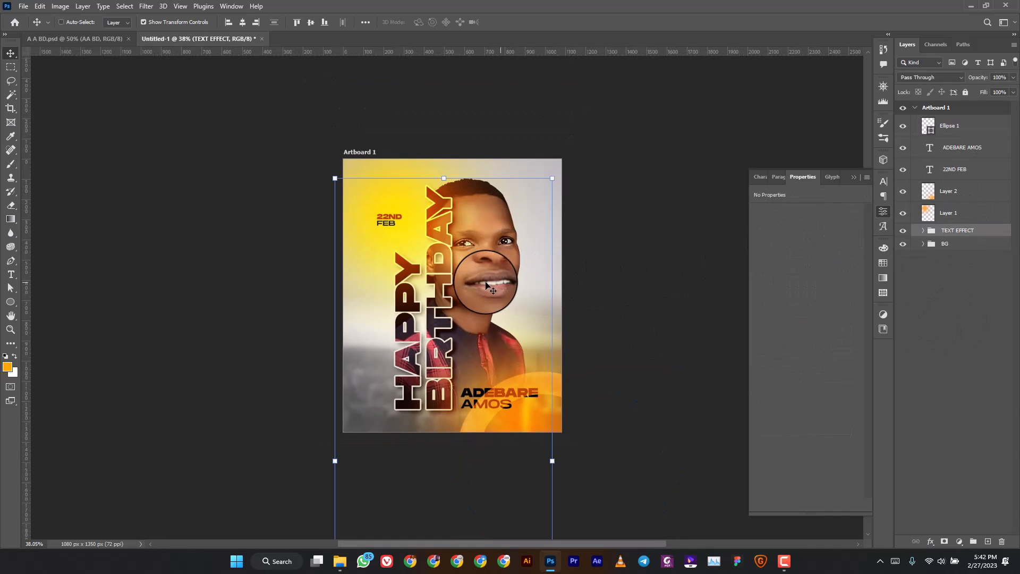
pyautogui.moveTo(481, 283); pyautogui.dragTo(486, 282)
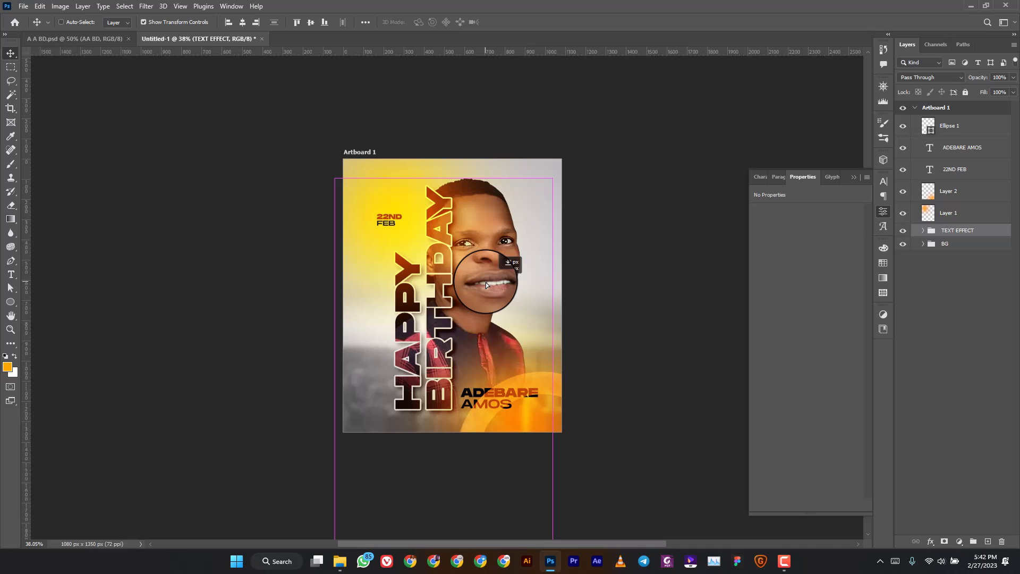
pyautogui.click(961, 126)
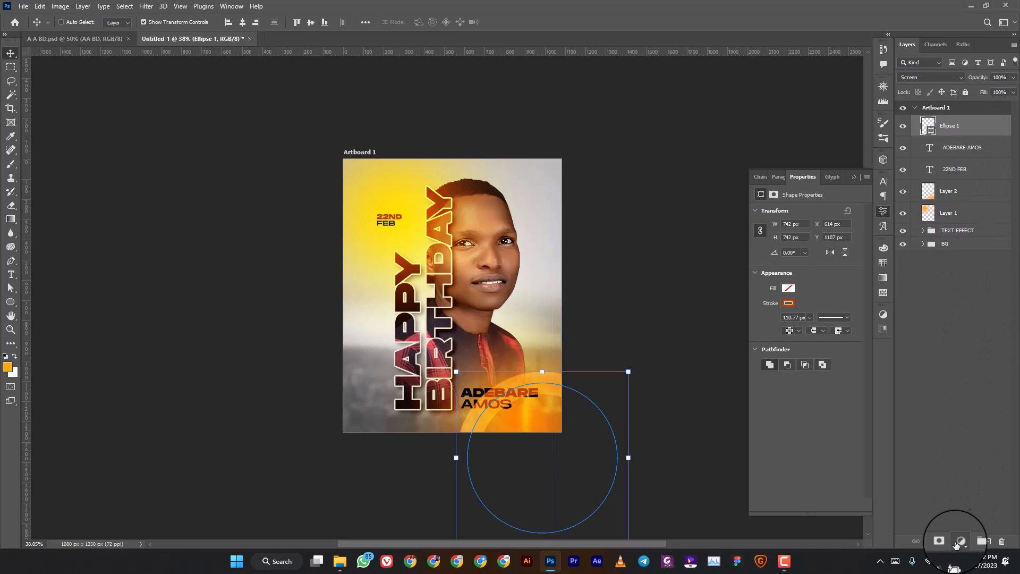
pyautogui.click(959, 541)
pyautogui.click(959, 487)
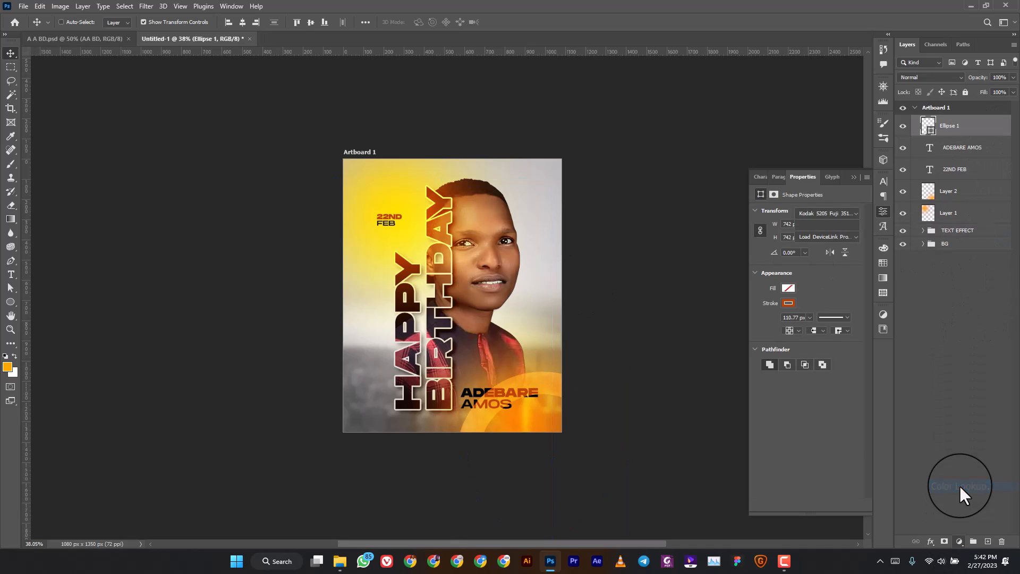
# Compare Fuji ETERNA 250D, Kodak 5205 and TealOrangePlusContrast LUTs, ending on TealOrangePlusContrast.
pyautogui.click(958, 541)
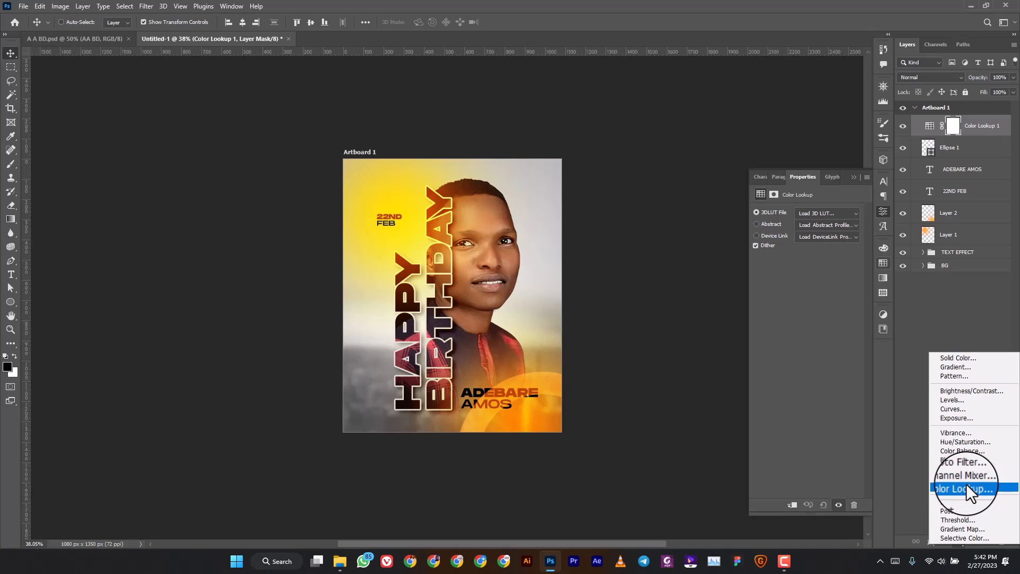
pyautogui.click(846, 213)
pyautogui.click(846, 214)
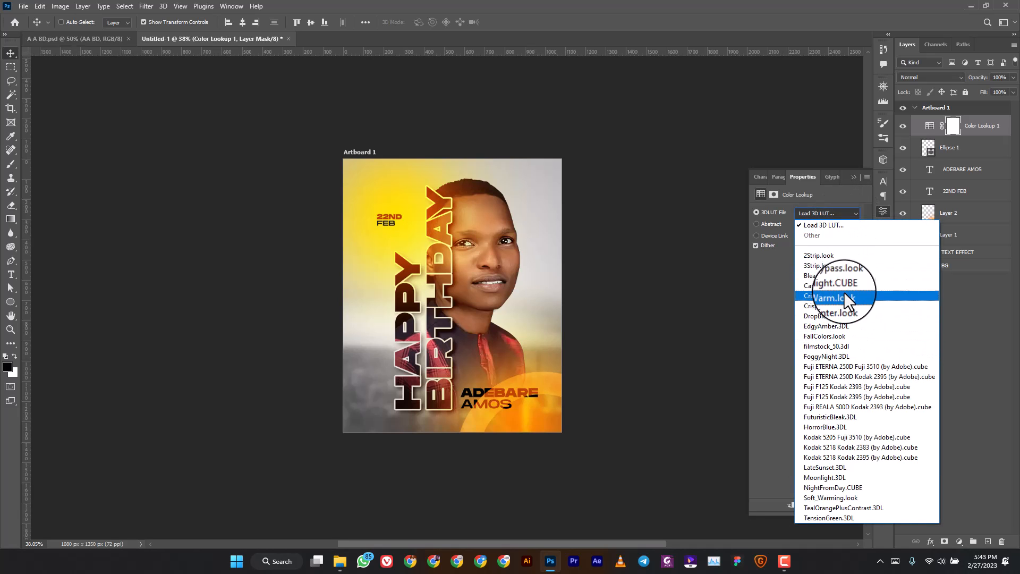
pyautogui.click(846, 367)
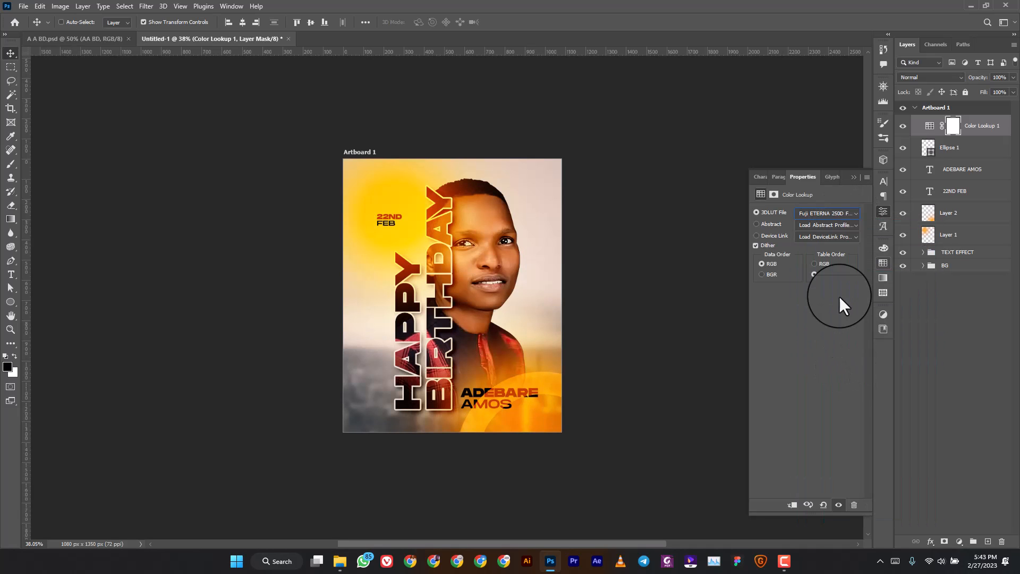
pyautogui.click(852, 213)
pyautogui.click(853, 436)
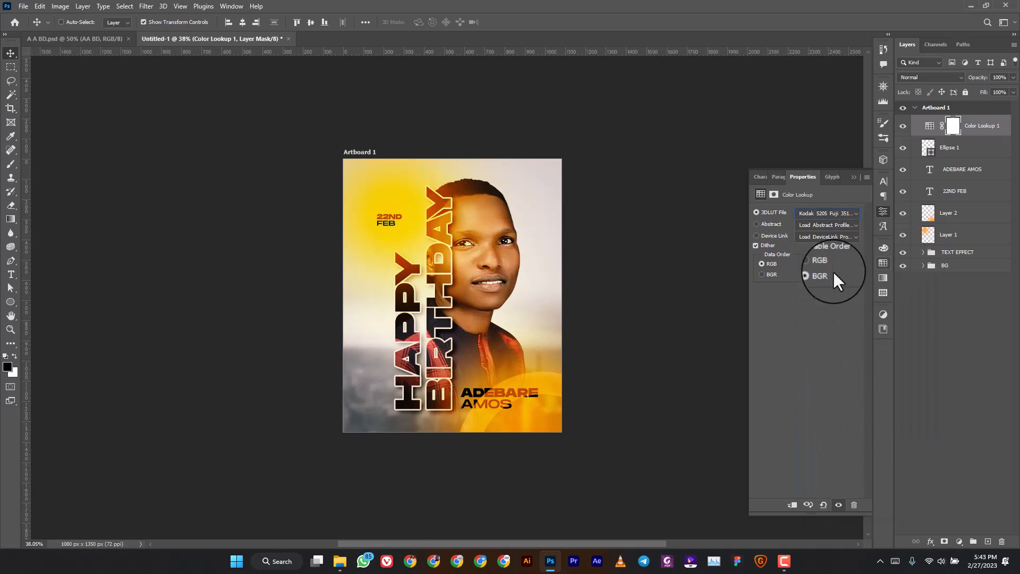
pyautogui.click(838, 212)
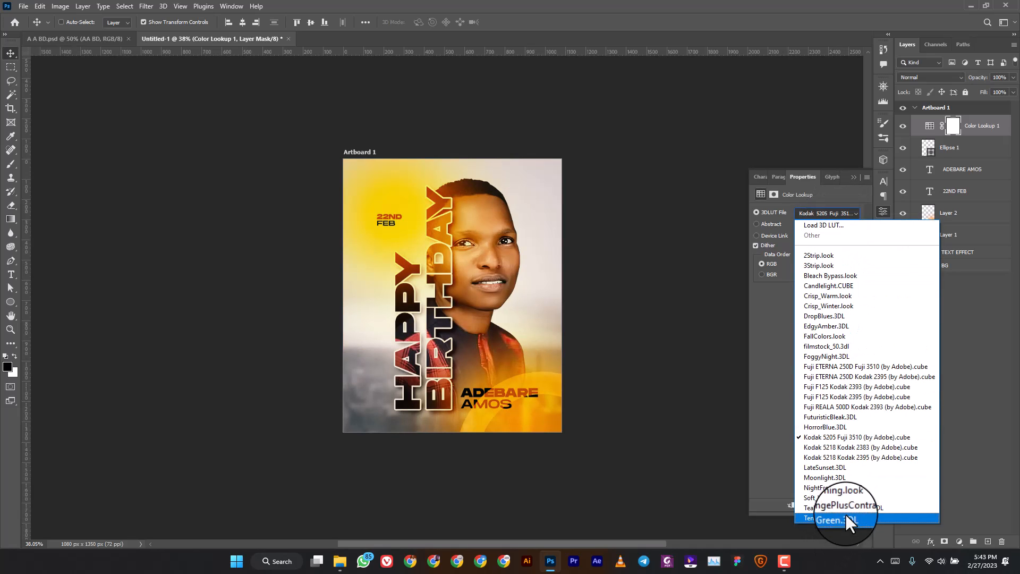
pyautogui.click(846, 508)
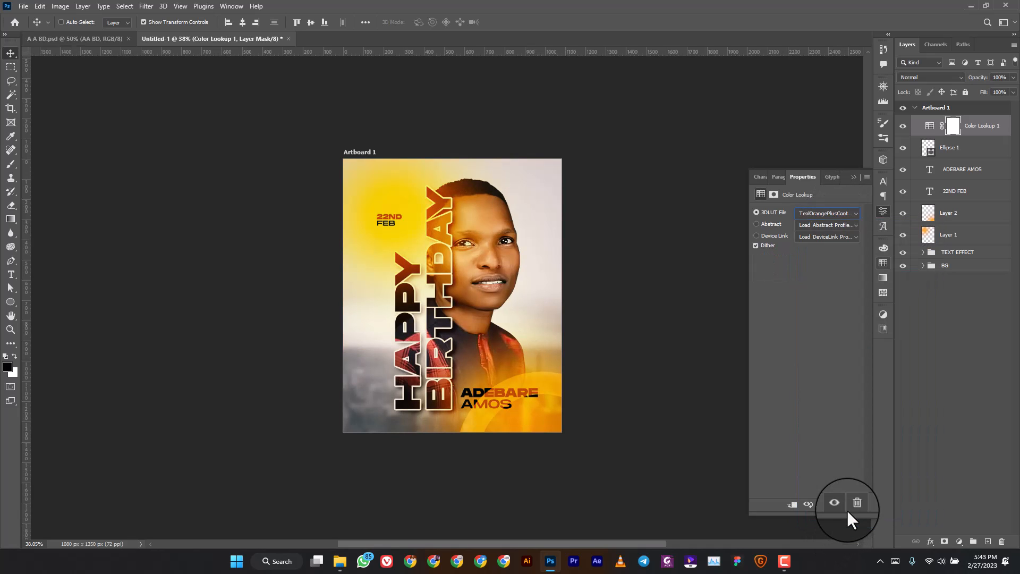
pyautogui.click(817, 211)
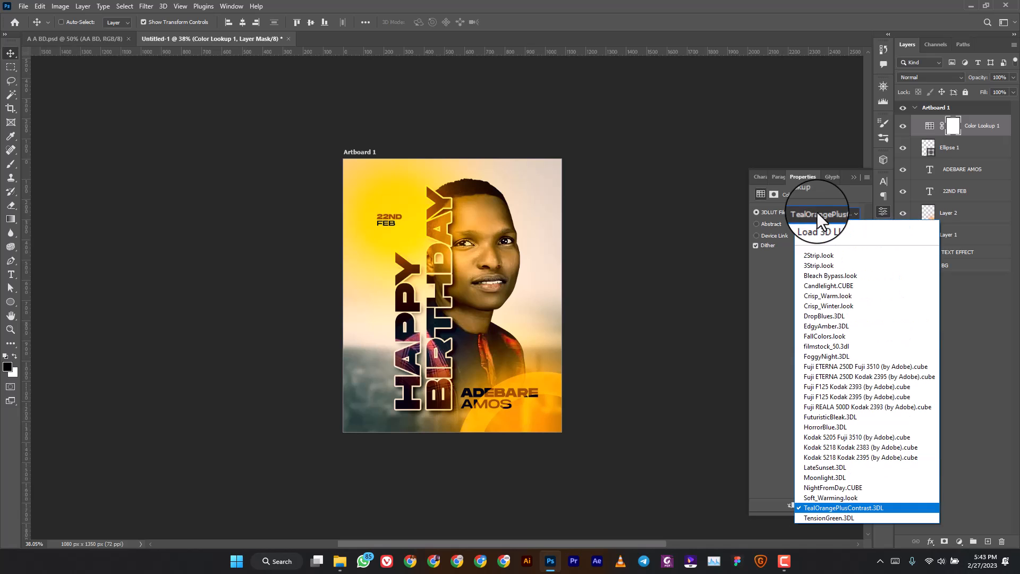
pyautogui.click(841, 364)
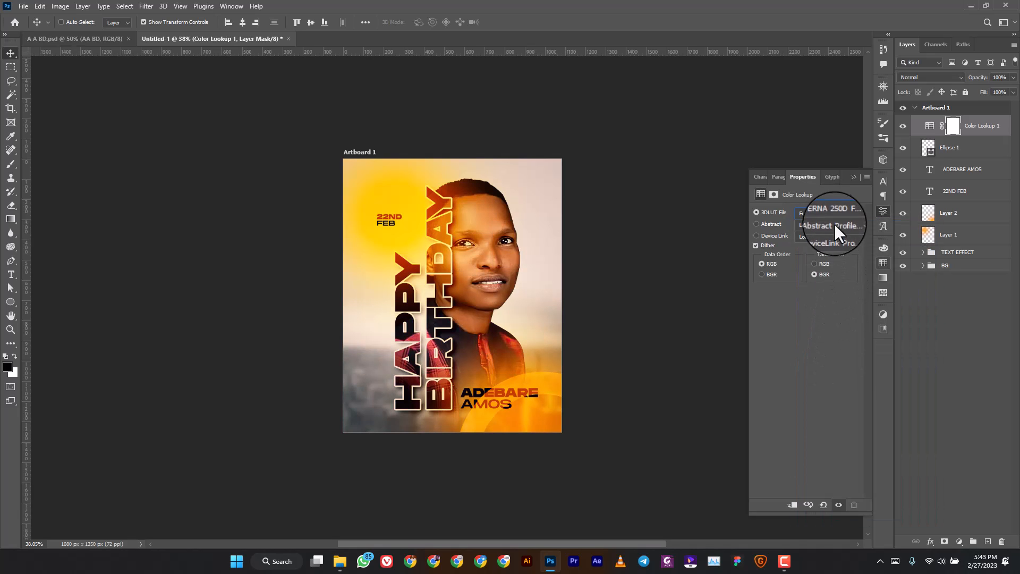
pyautogui.click(837, 208)
pyautogui.click(843, 506)
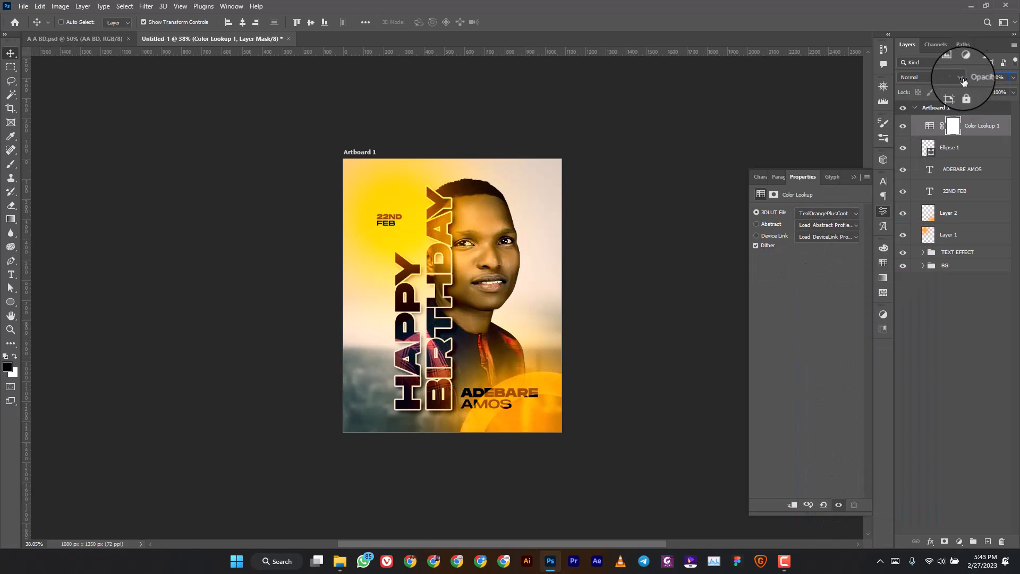
# Lower the Color Lookup opacity to 63%, try 3Strip and FoggyNight, then settle on TealOrangePlusContrast.
pyautogui.moveTo(978, 77); pyautogui.dragTo(956, 85)
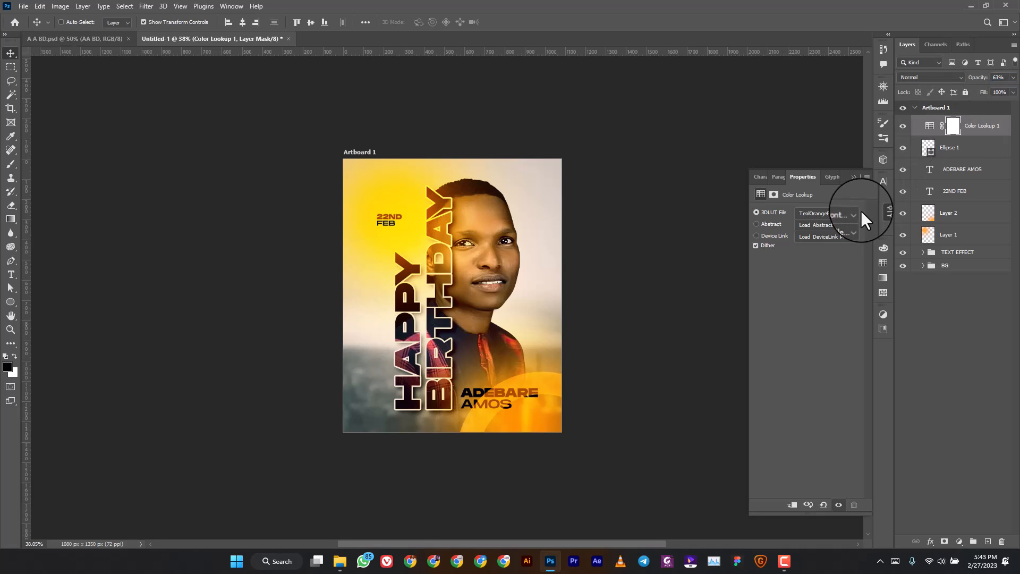
pyautogui.click(847, 211)
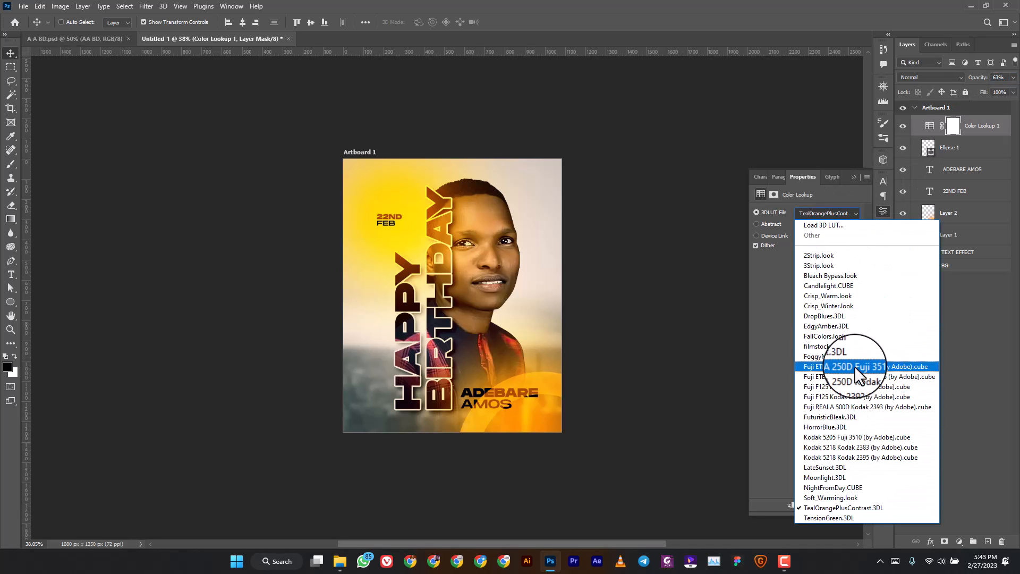
pyautogui.click(854, 366)
pyautogui.click(837, 216)
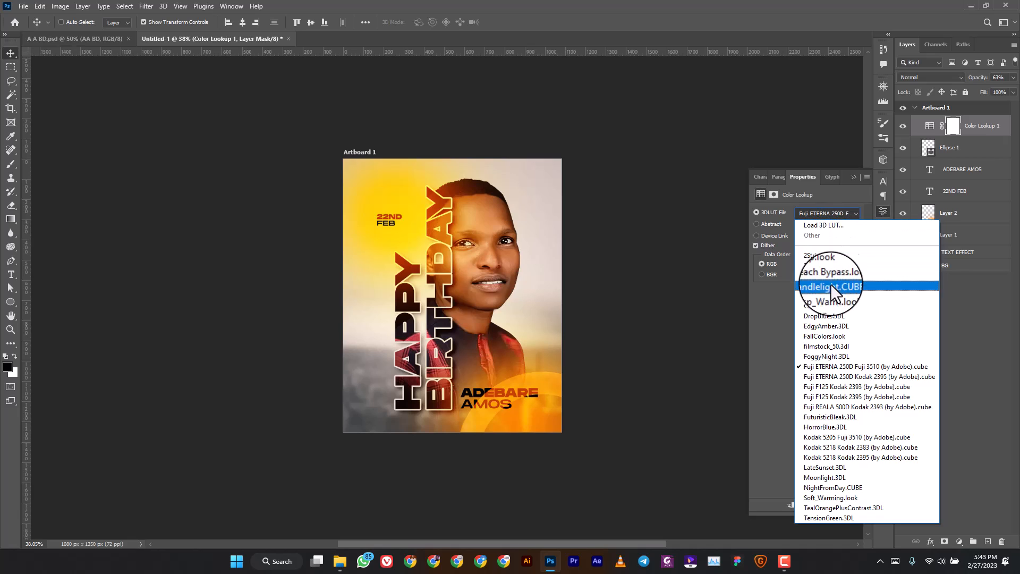
pyautogui.click(834, 265)
pyautogui.click(844, 214)
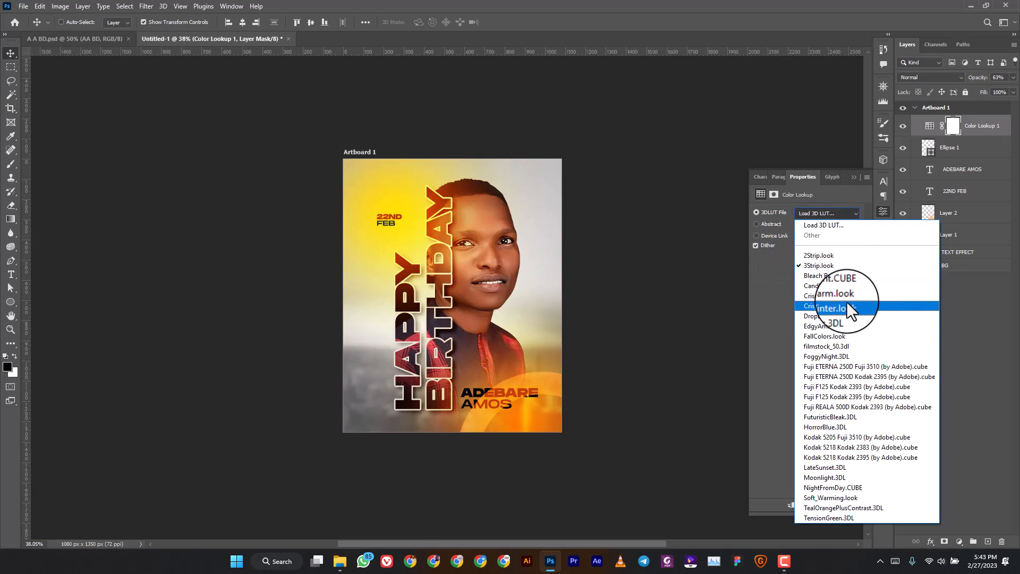
pyautogui.click(839, 356)
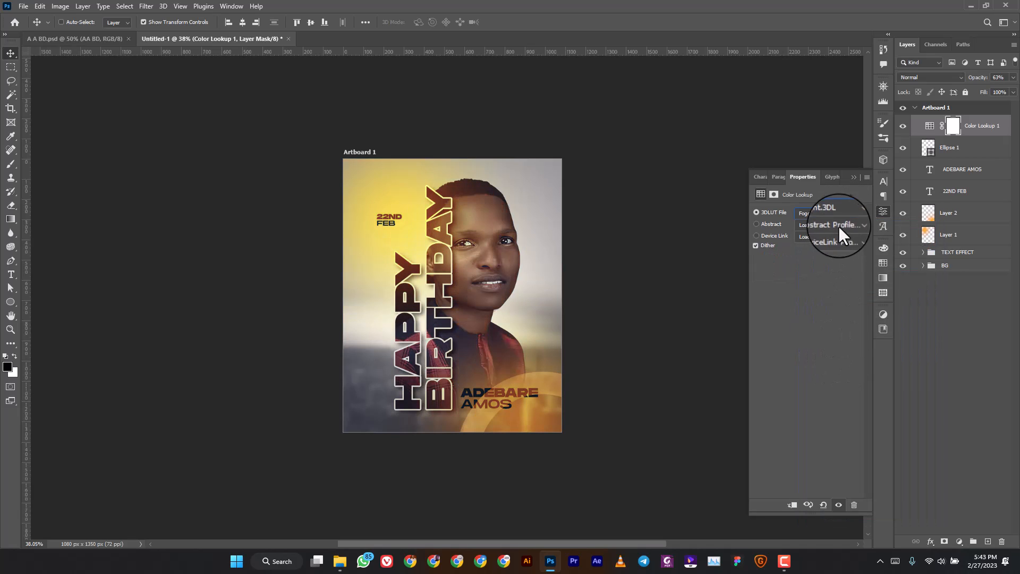
pyautogui.click(842, 210)
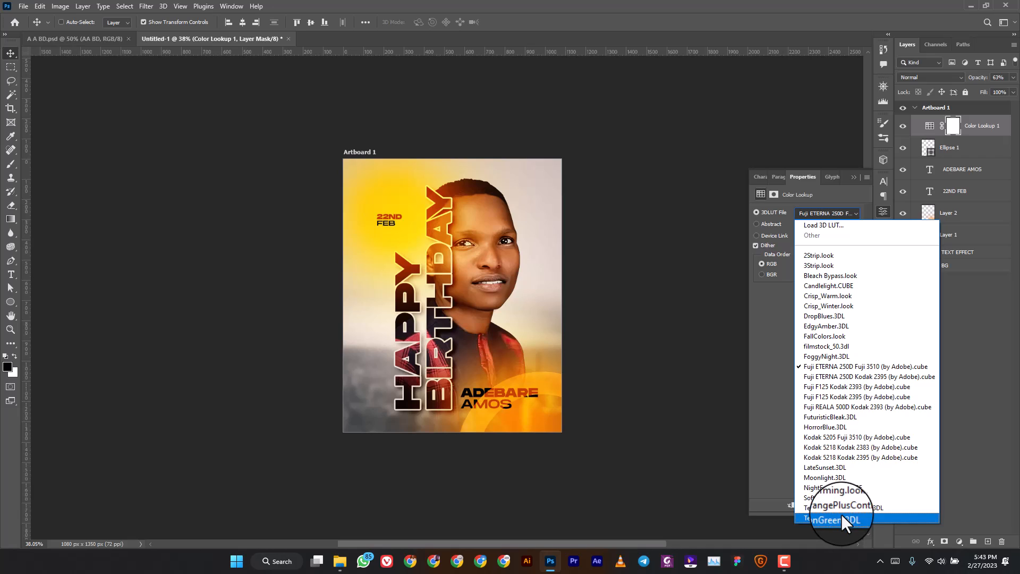
pyautogui.click(840, 514)
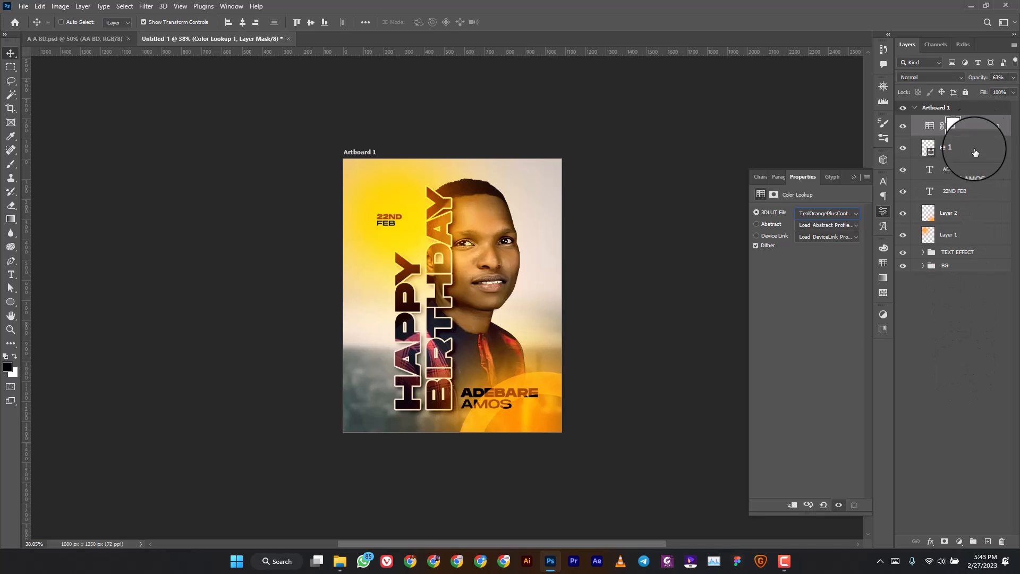
# Merge the layers from Color Lookup 1 down to BG, then undo the merge.
pyautogui.keyDown('shift'); pyautogui.click(967, 266); pyautogui.keyUp('shift')
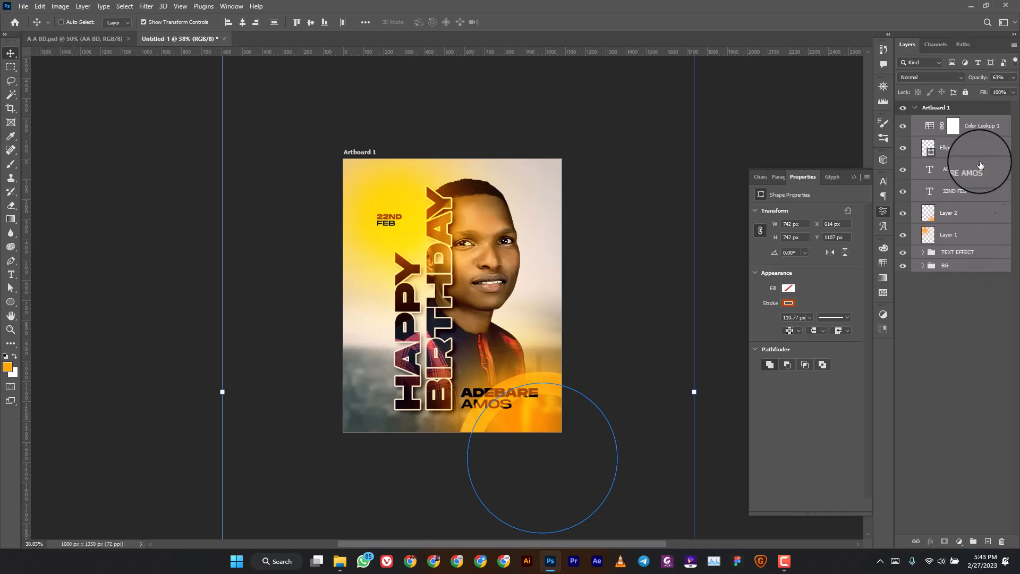
pyautogui.rightClick(980, 131)
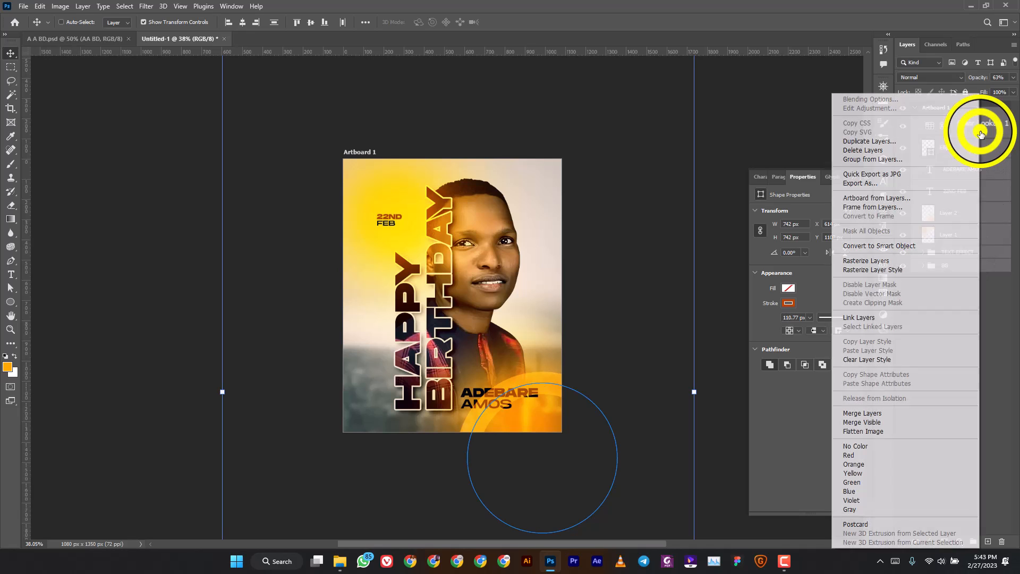
pyautogui.click(906, 413)
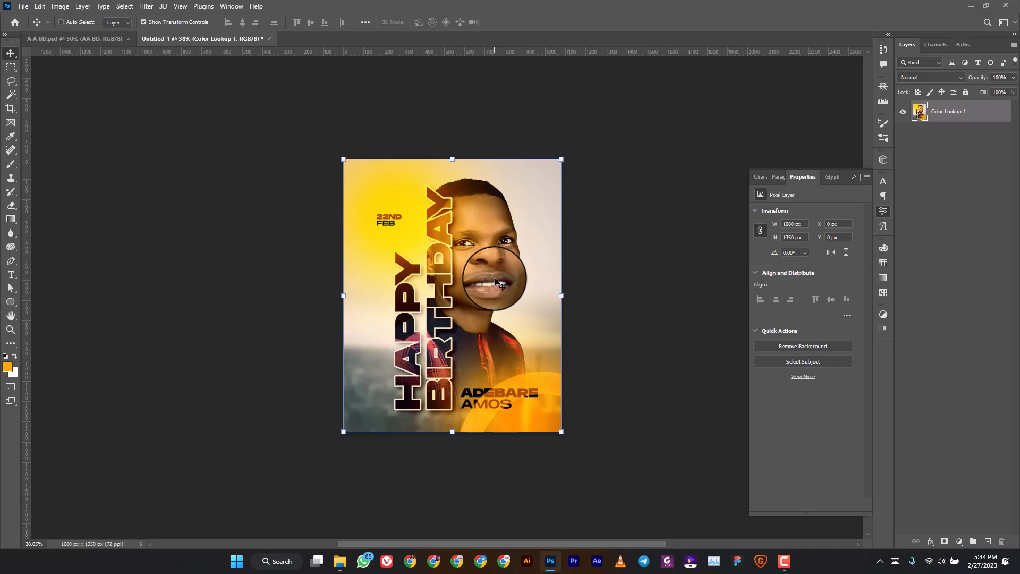
pyautogui.hotkey('ctrl', 'z')
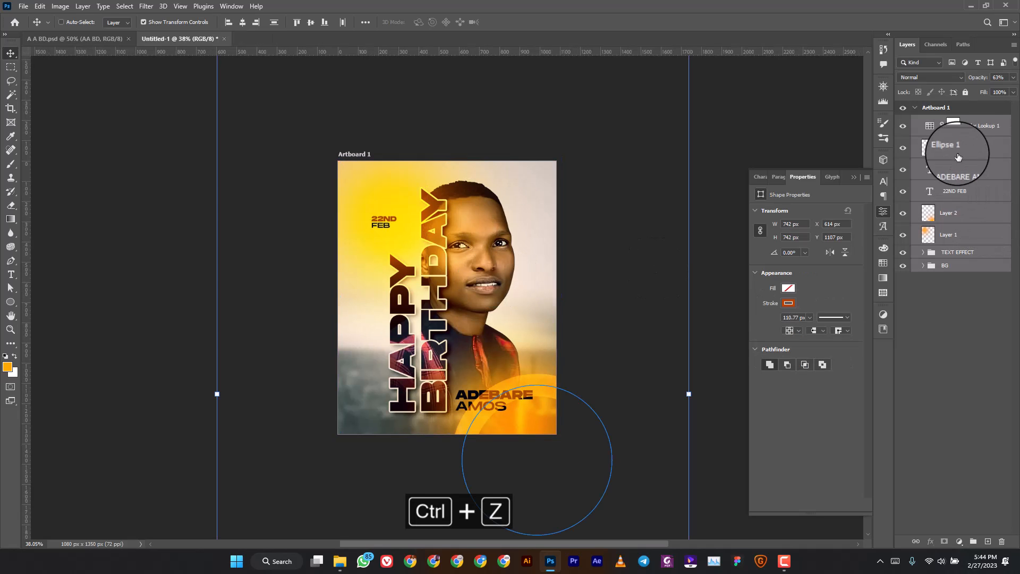
# Stamp all visible layers into a new Layer 3 above Color Lookup 1 with Ctrl+Shift+Alt+E.
pyautogui.click(980, 126)
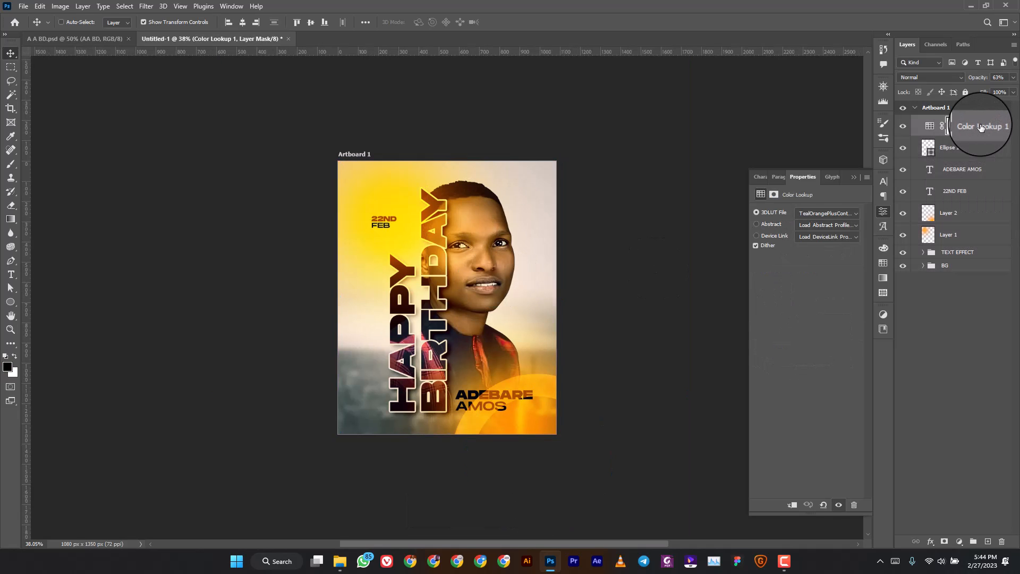
pyautogui.press('ctrl')
pyautogui.hotkey('ctrl', 'shift', 'alt', 'e')
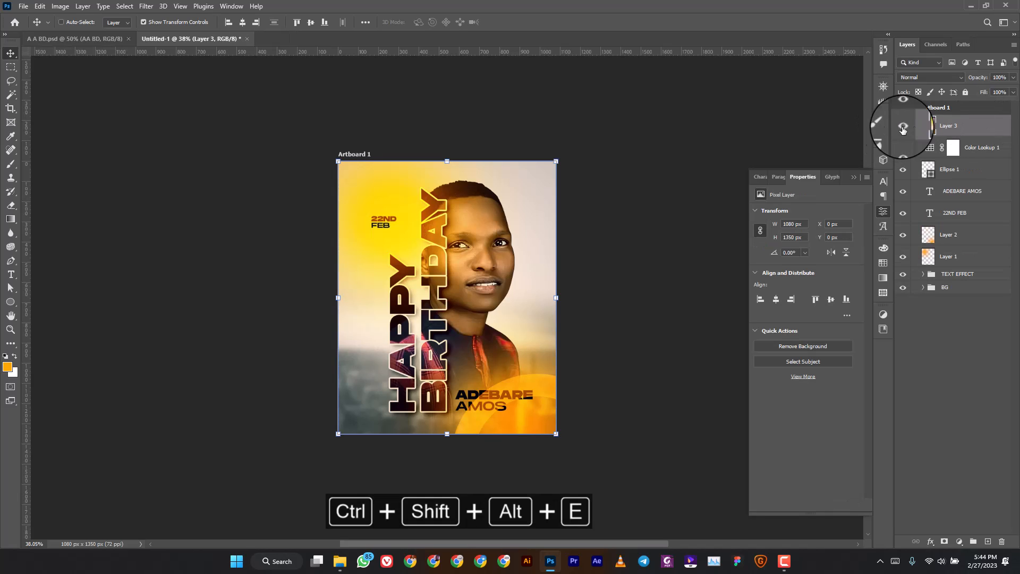
# Convert Layer 3 to a smart object and launch the Camera Raw Filter on it.
pyautogui.rightClick(982, 128)
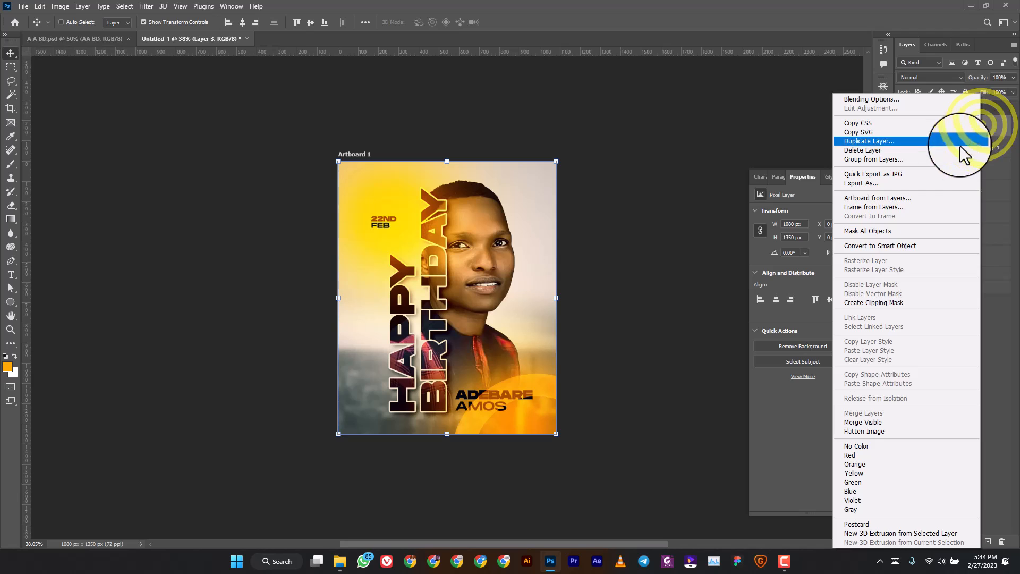
pyautogui.click(938, 247)
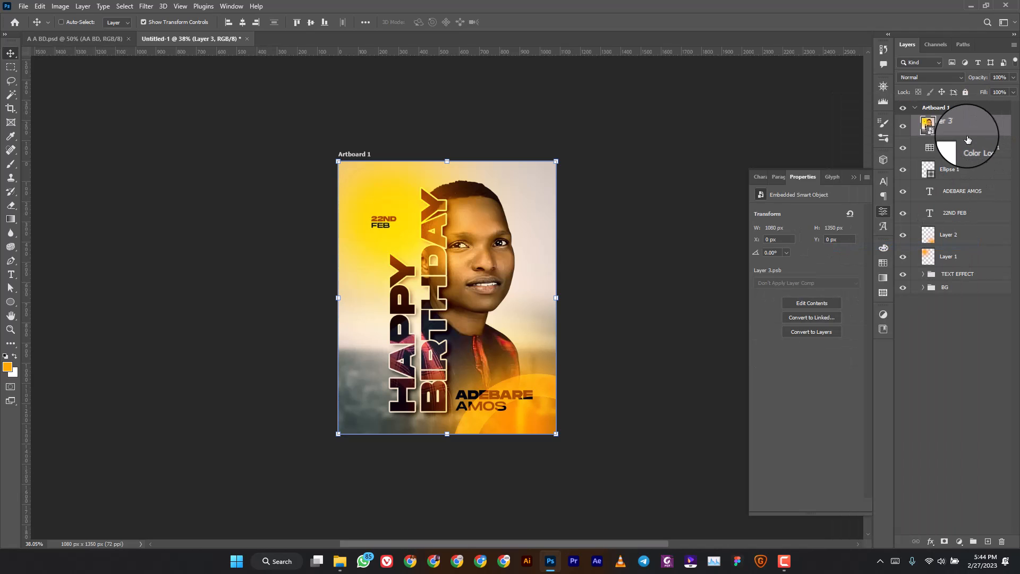
pyautogui.click(152, 5)
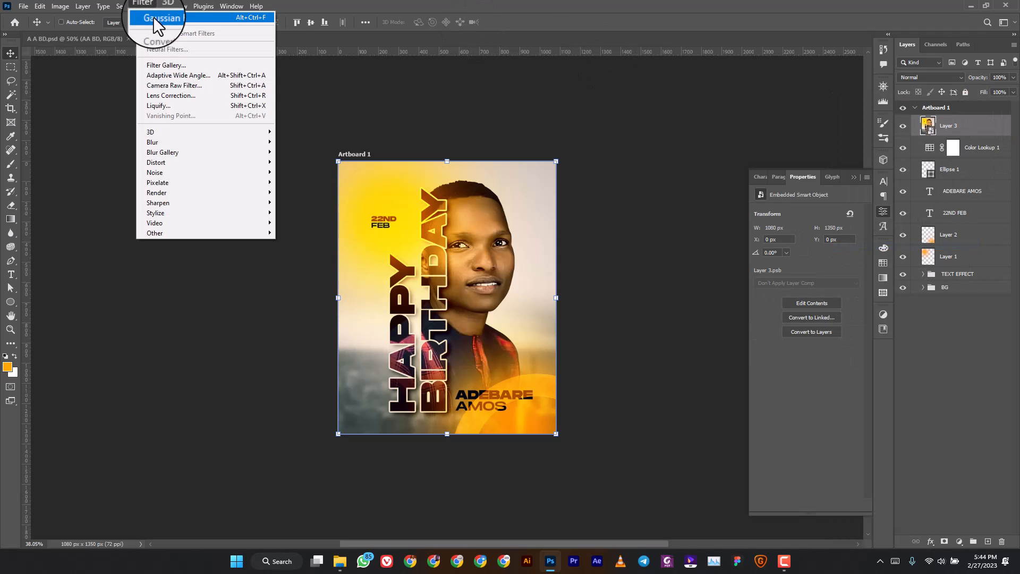
pyautogui.click(186, 84)
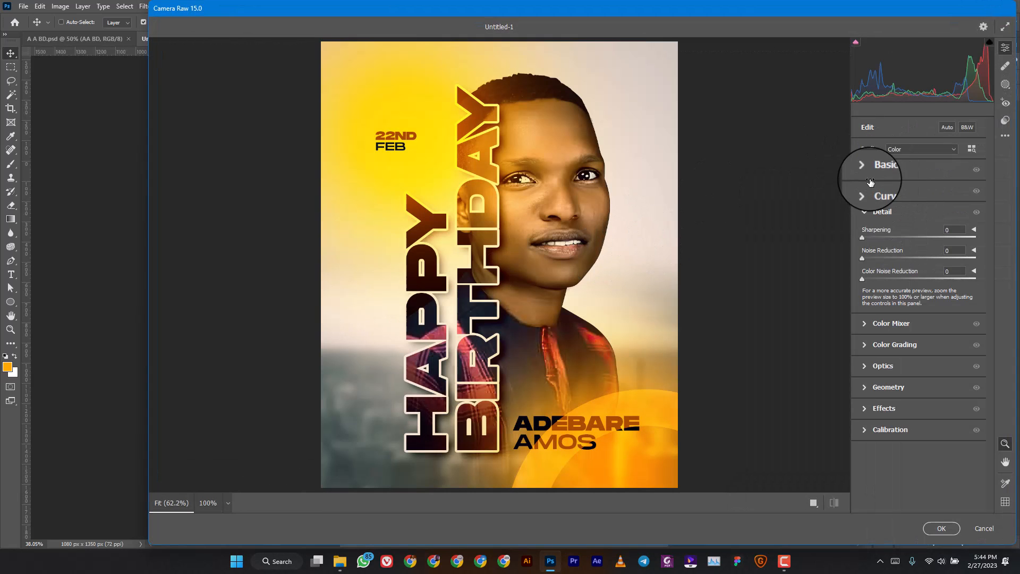
# In Camera Raw Basic, raise Contrast to +24 and Vibrance to +30.
pyautogui.click(875, 169)
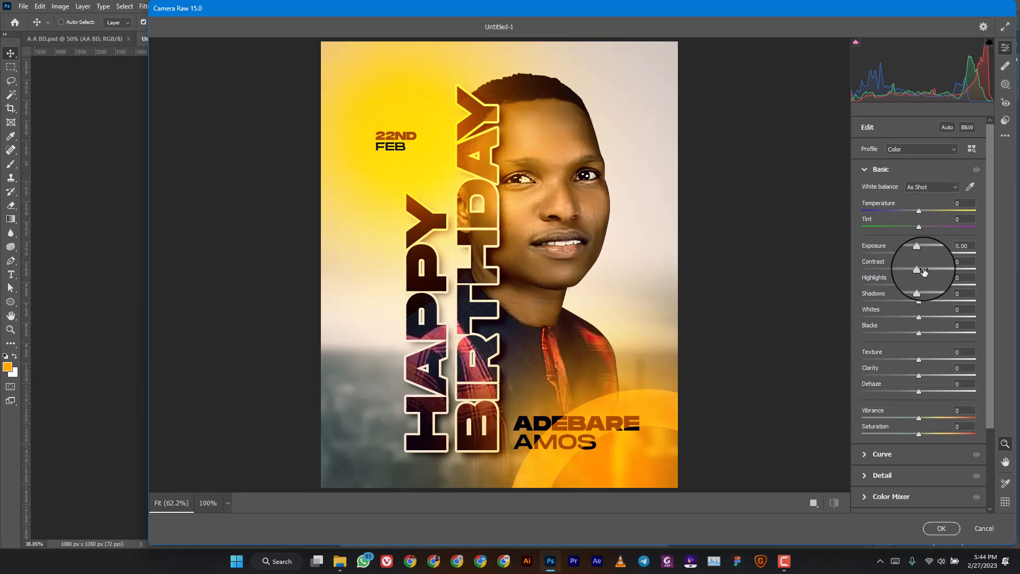
pyautogui.moveTo(918, 269); pyautogui.dragTo(936, 271)
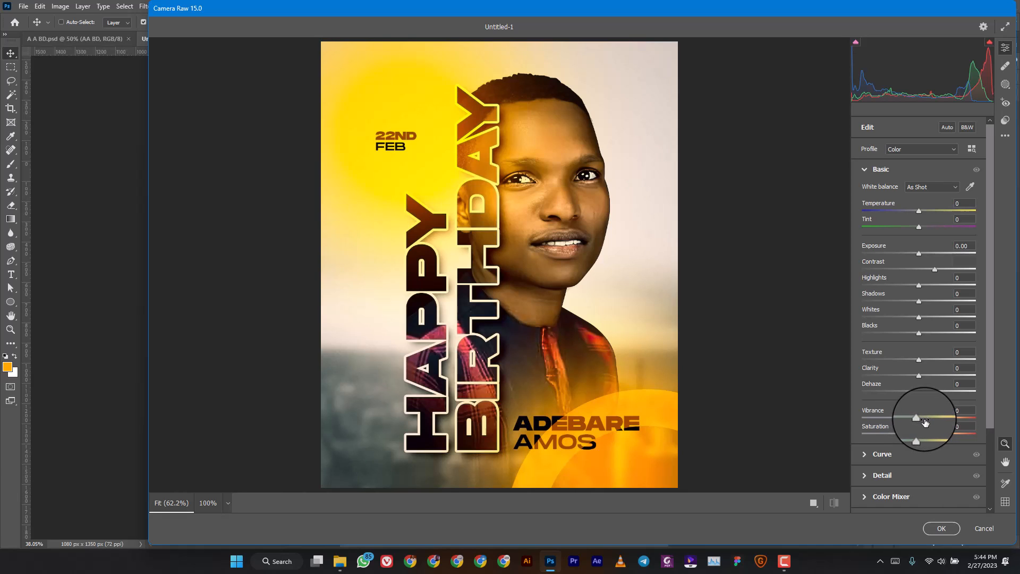
pyautogui.moveTo(925, 422); pyautogui.dragTo(936, 421)
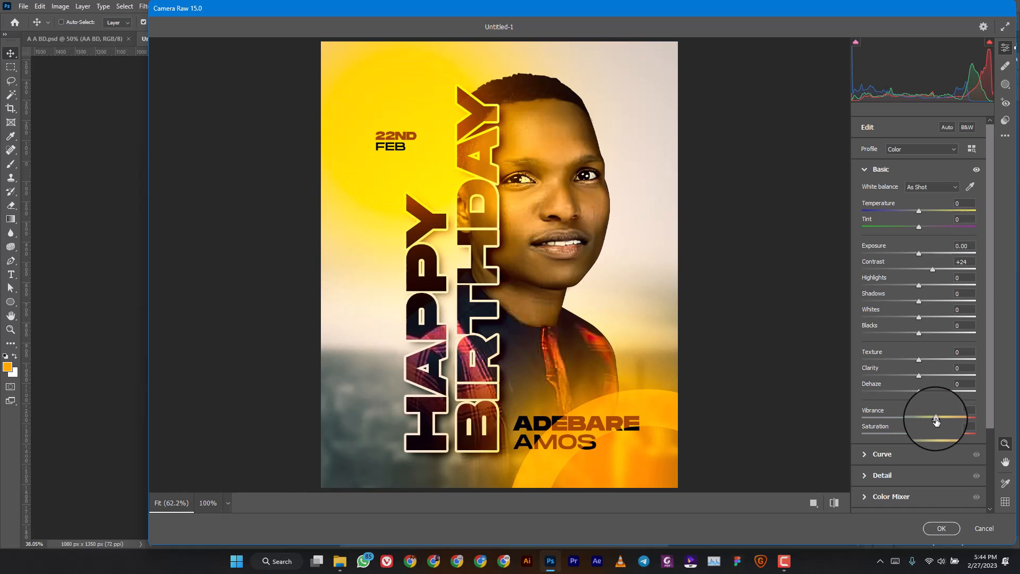
pyautogui.click(865, 176)
# Add Grain 19 and Sharpening 28, then apply the Camera Raw filter.
pyautogui.click(863, 320)
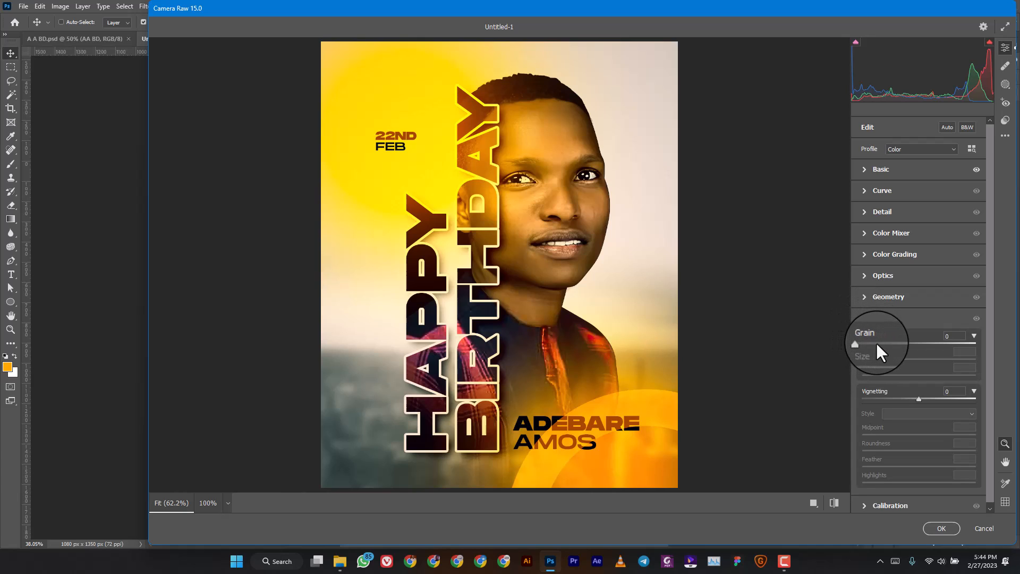
pyautogui.moveTo(875, 342); pyautogui.dragTo(884, 344)
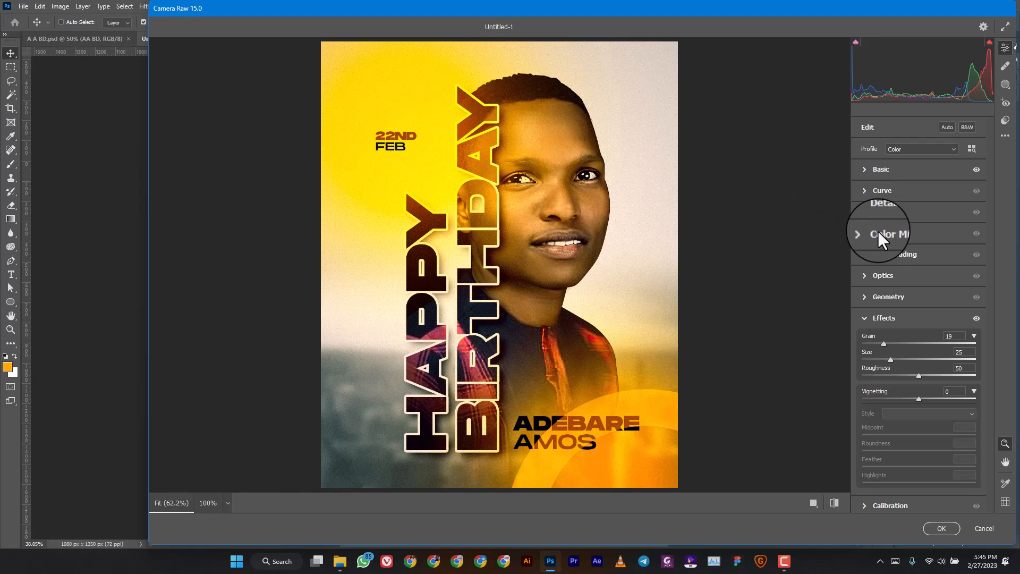
pyautogui.click(865, 212)
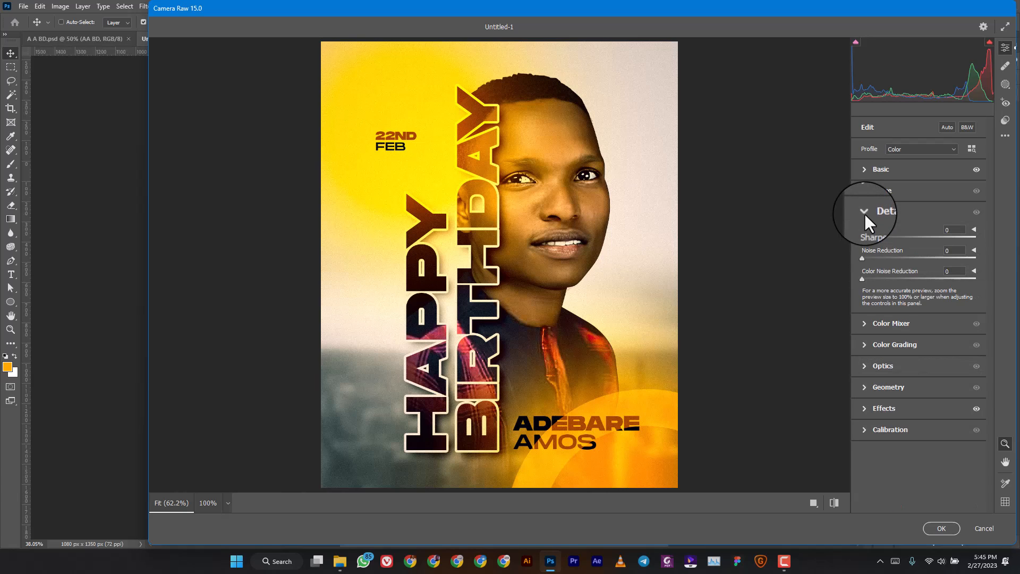
pyautogui.click(864, 213)
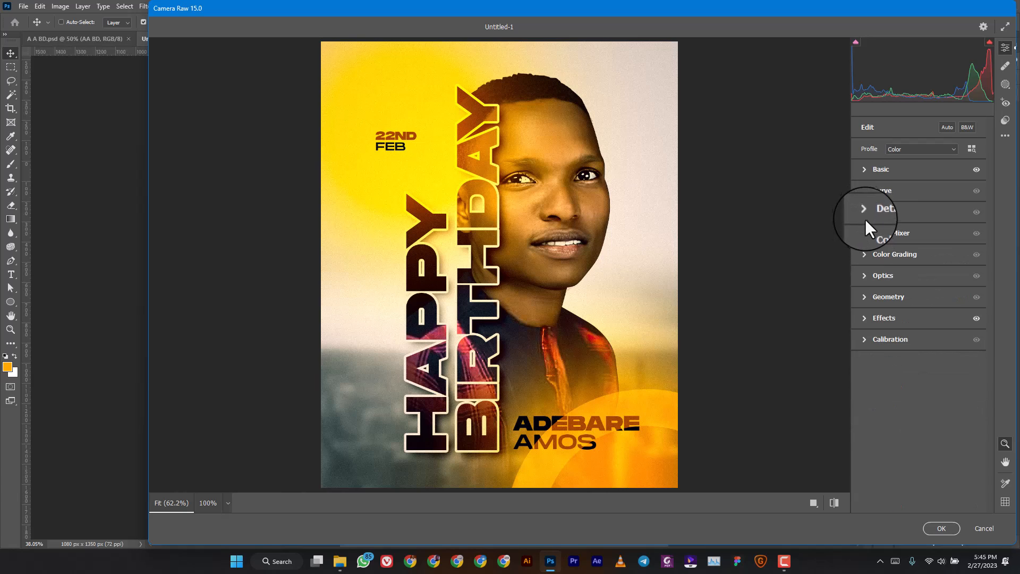
pyautogui.click(879, 211)
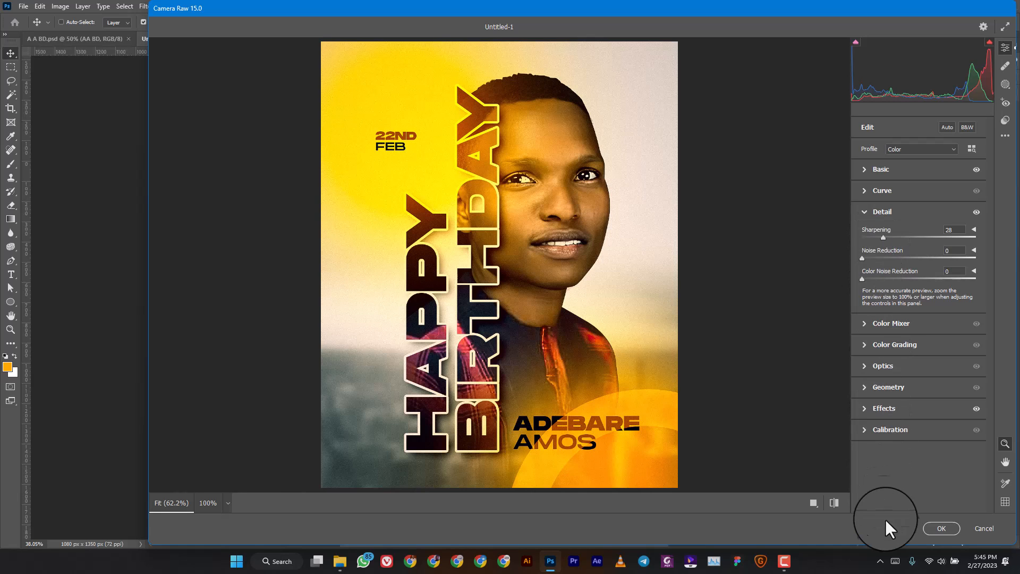
pyautogui.click(943, 527)
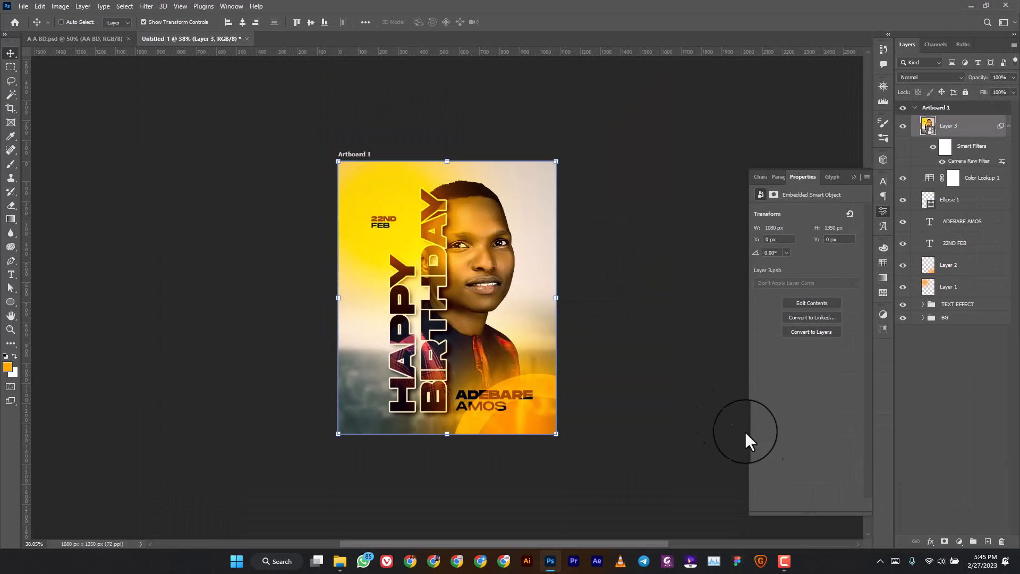
# Compare Layer 3 before and after, hide it, and switch Color Lookup 1 to the Fuji ETERNA LUT.
pyautogui.click(905, 129)
pyautogui.click(902, 129)
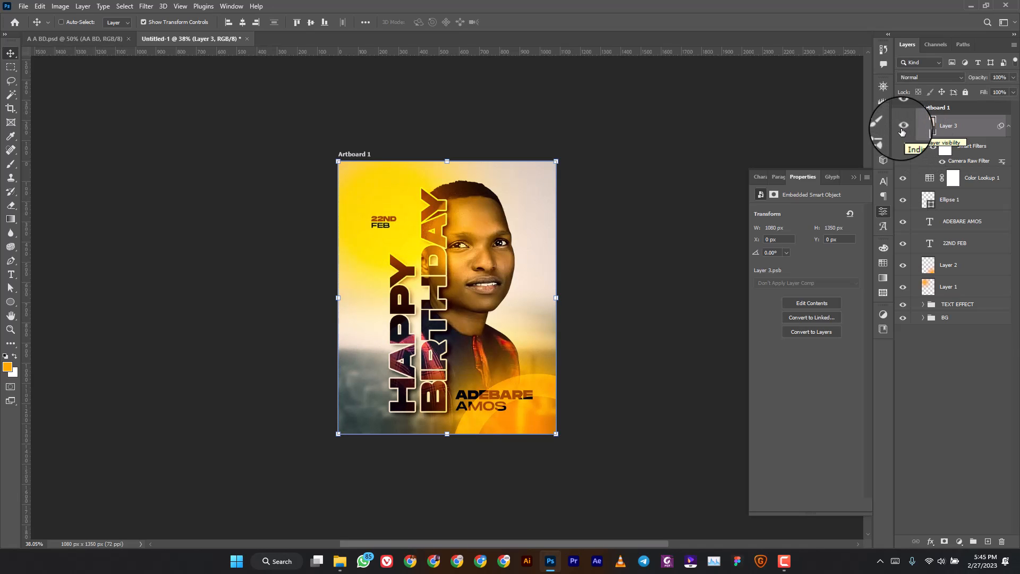
pyautogui.click(903, 129)
pyautogui.click(930, 178)
pyautogui.click(836, 215)
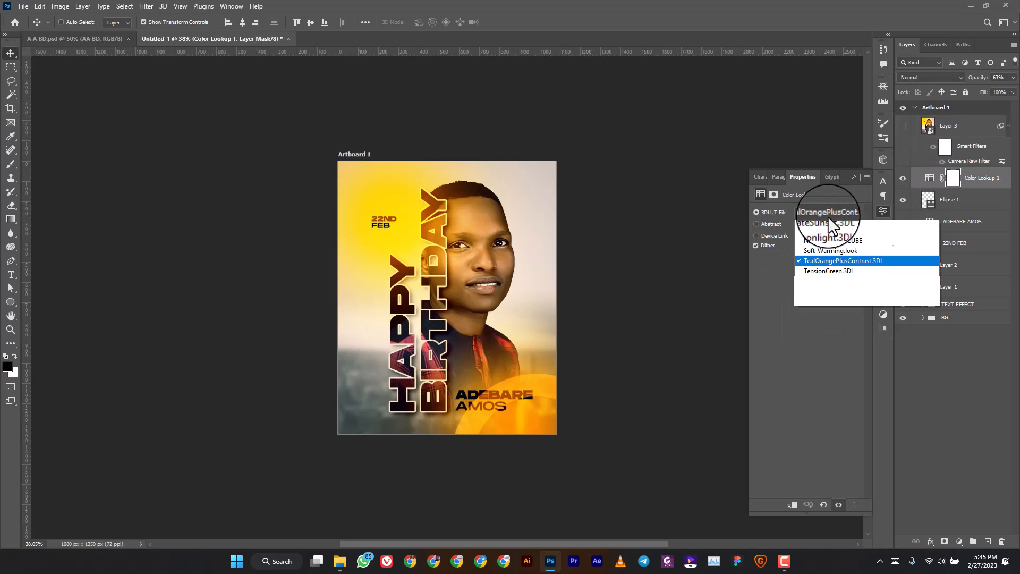
pyautogui.click(826, 364)
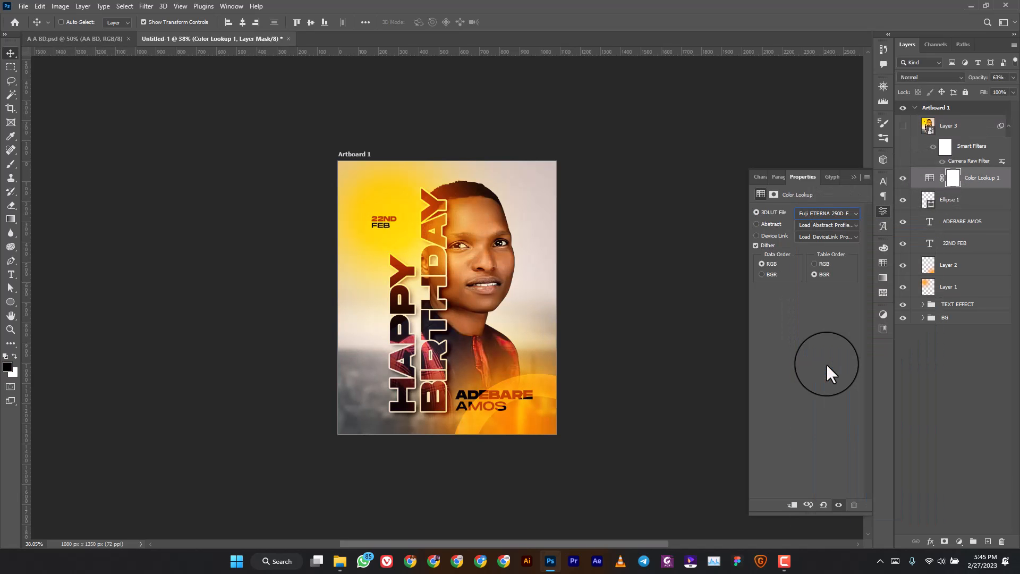
# Stamp visible into smart-object Layer 4, copy the Camera Raw filter onto it, then view A A BD.psd.
pyautogui.hotkey('ctrl', 'shift', 'alt', 'e')
pyautogui.rightClick(969, 180)
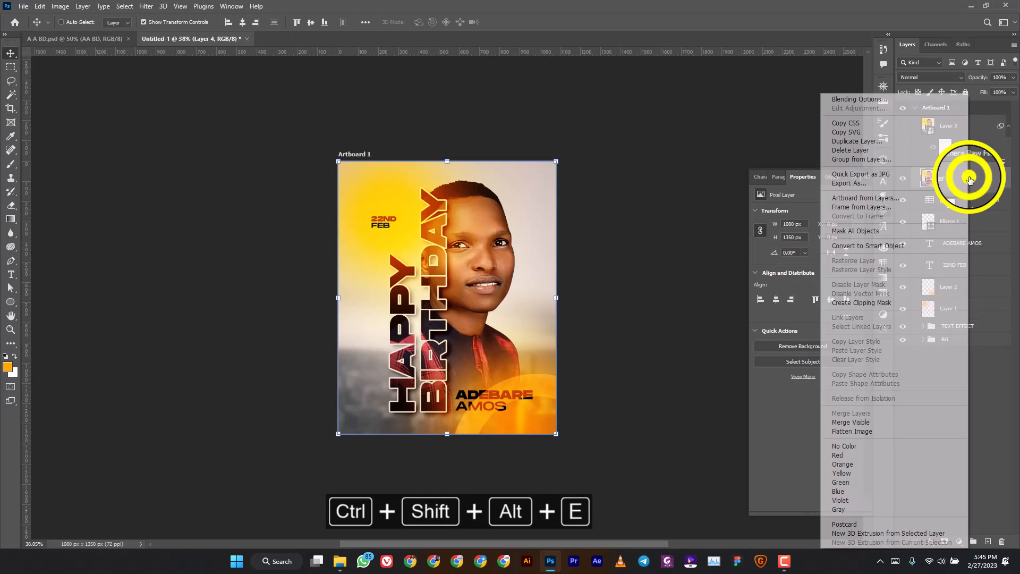
pyautogui.click(868, 246)
pyautogui.moveTo(969, 161); pyautogui.dragTo(969, 179)
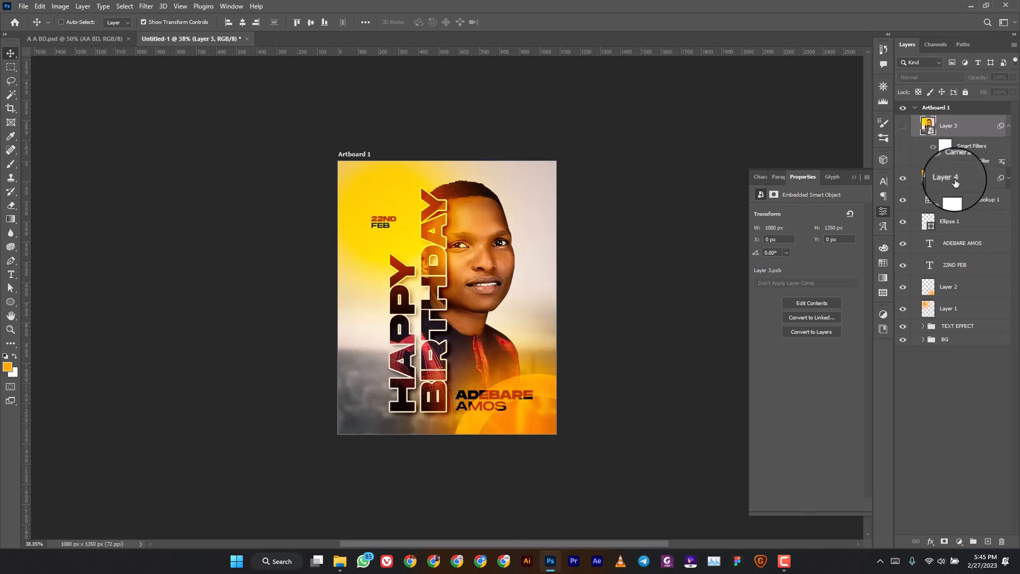
pyautogui.scroll(3, 441, 302)
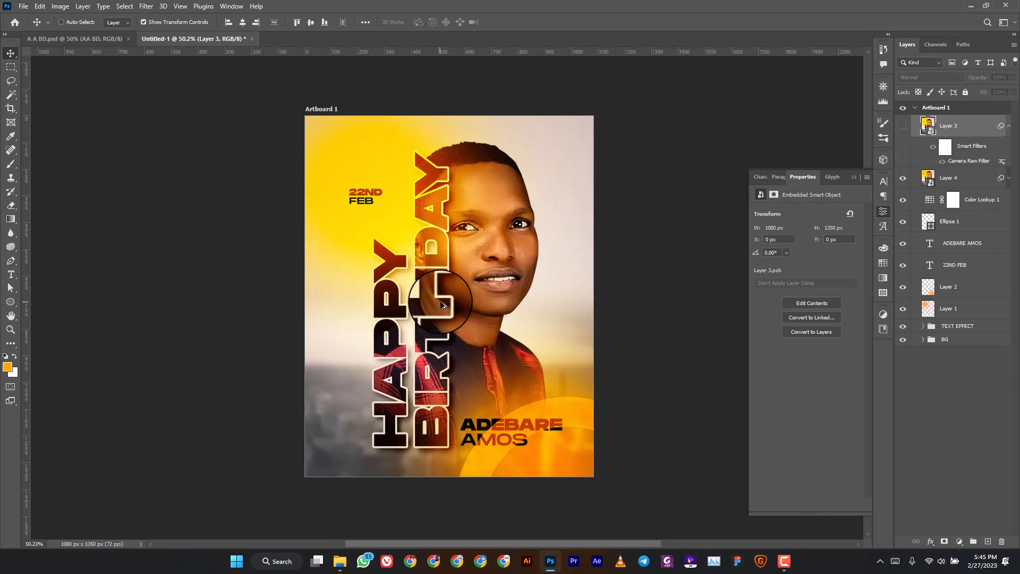
pyautogui.click(985, 420)
pyautogui.scroll(-2, 637, 369)
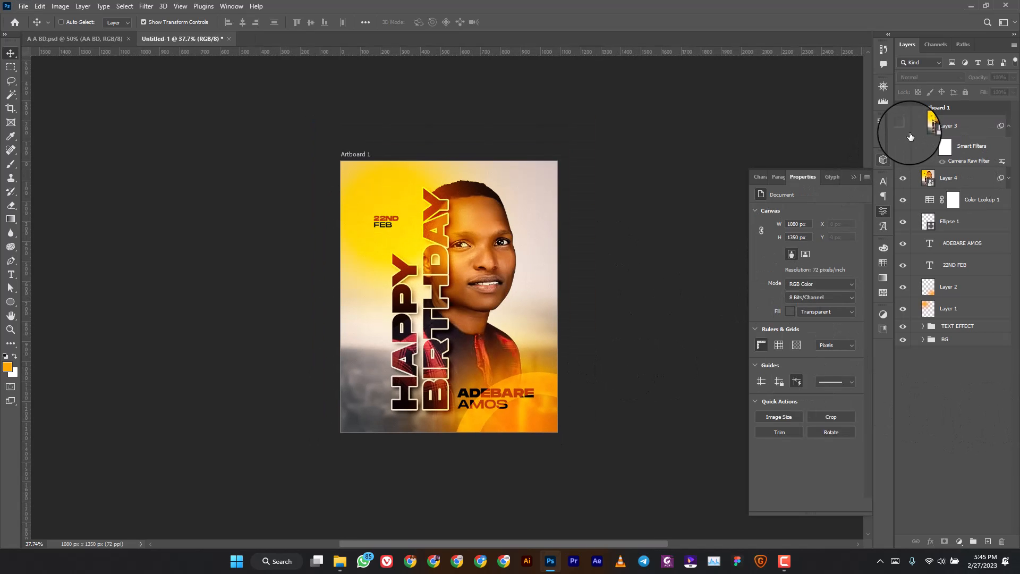
pyautogui.hotkey('ctrl', 'Tab')
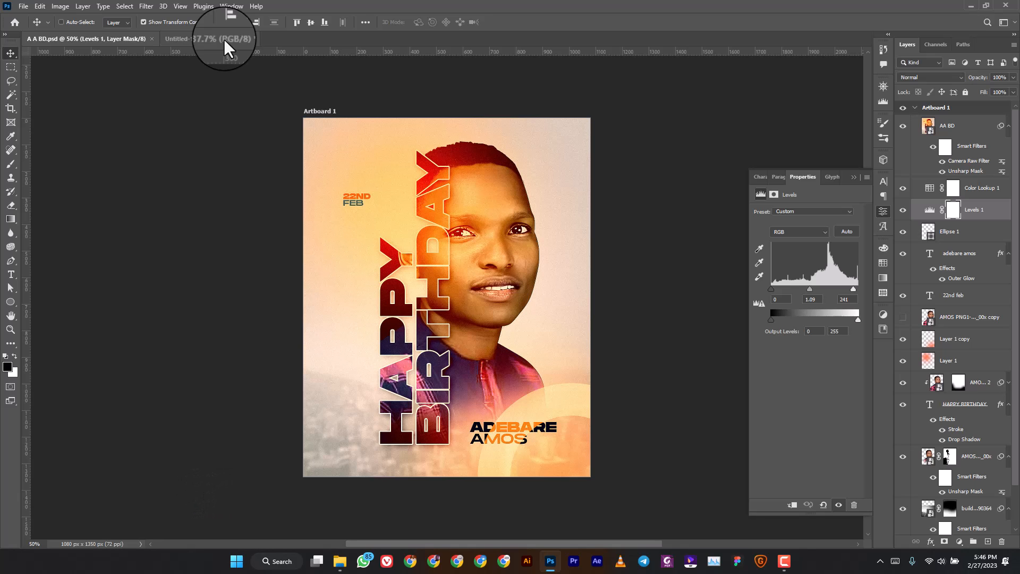